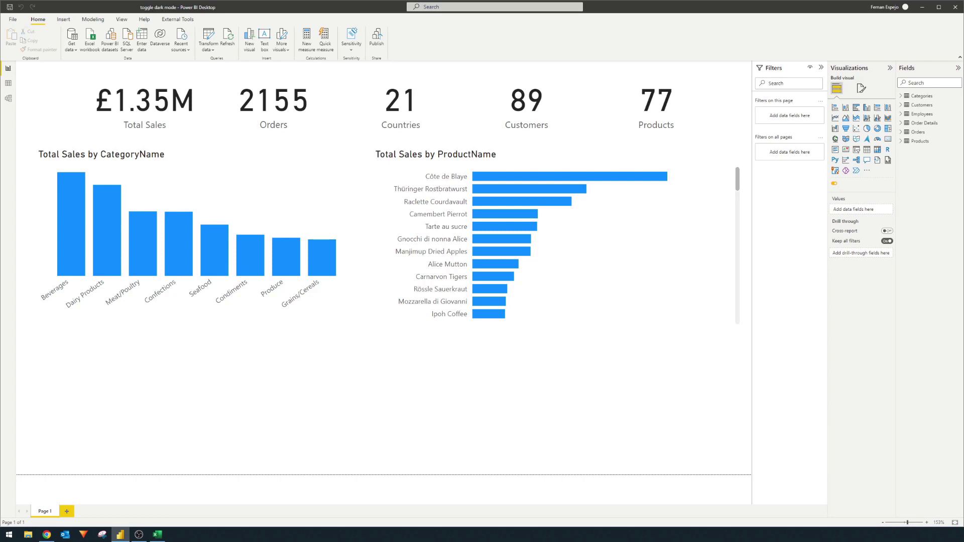
# Show the View ribbon's theme, page layout and pane options above the sales report
pyautogui.click(120, 21)
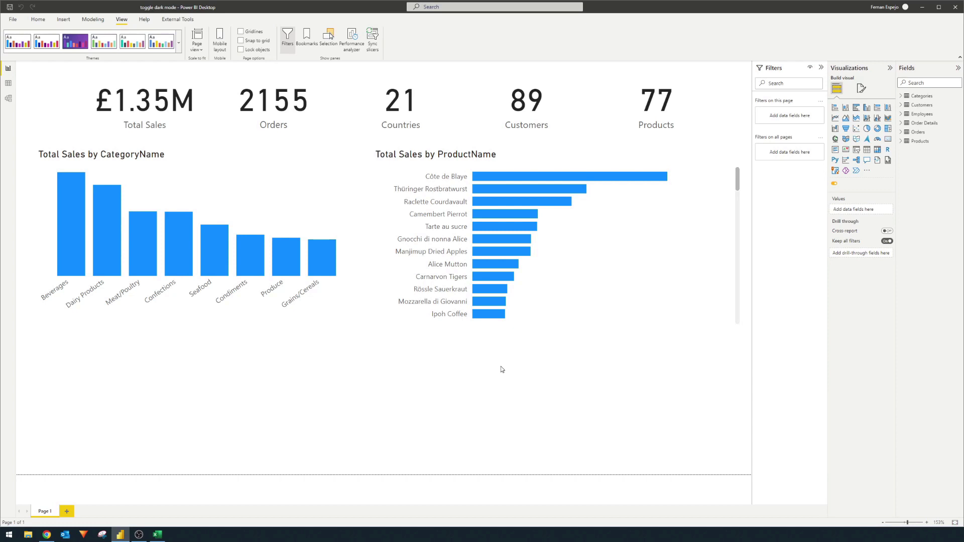
pyautogui.click(516, 164)
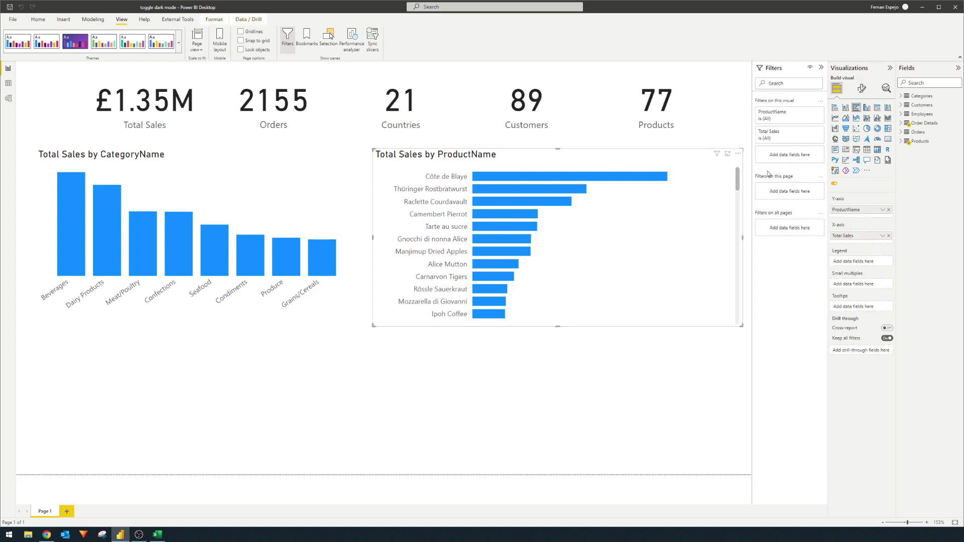
pyautogui.click(861, 89)
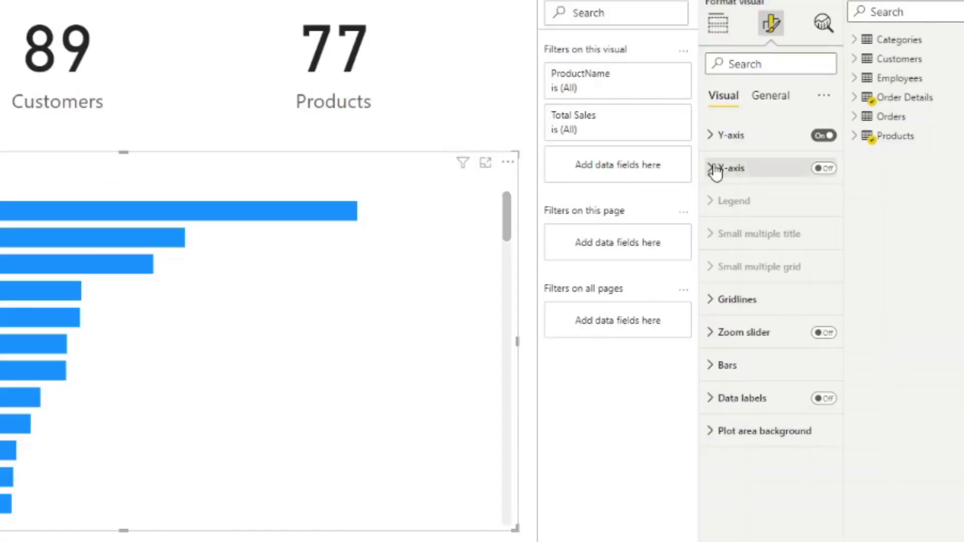
pyautogui.click(718, 139)
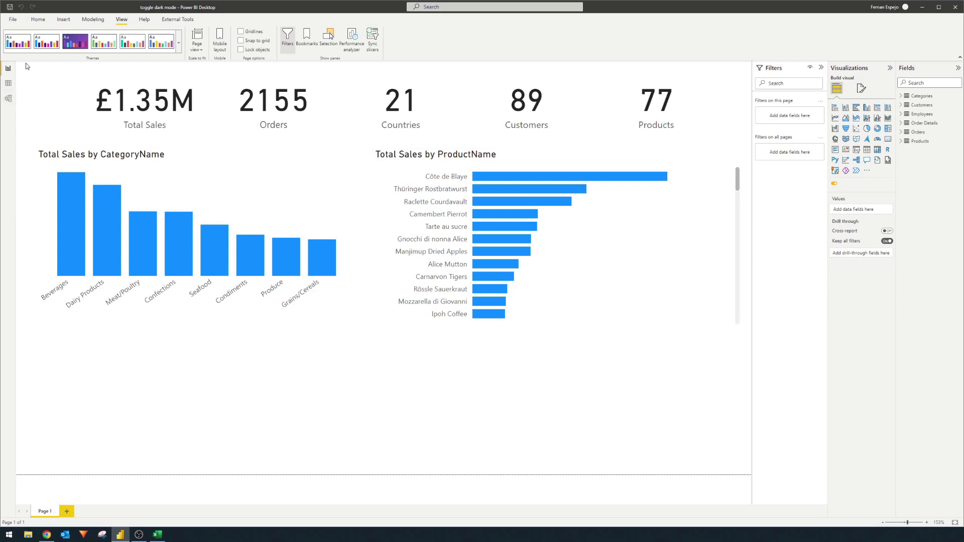
# Start a new entered-data table named Colours with its first column renamed Colours
pyautogui.click(38, 22)
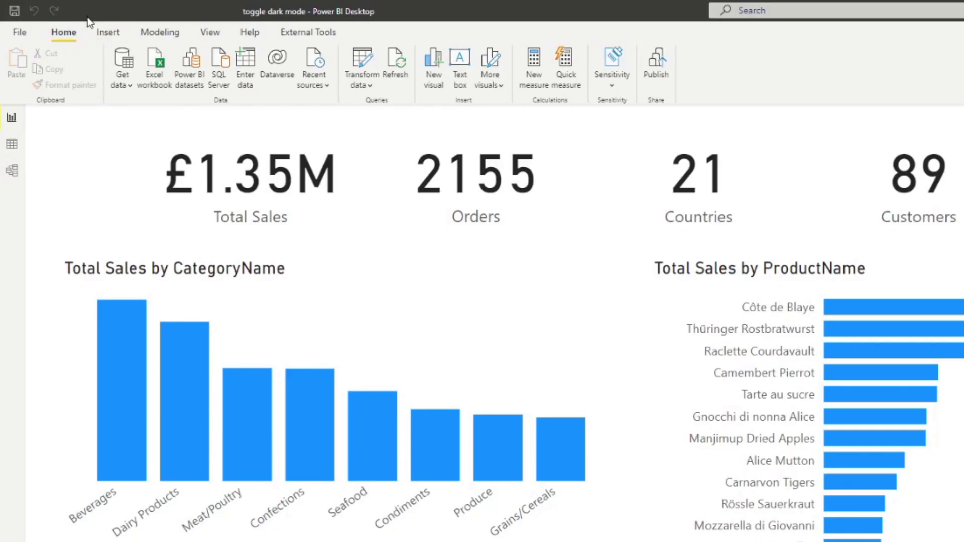
pyautogui.click(245, 66)
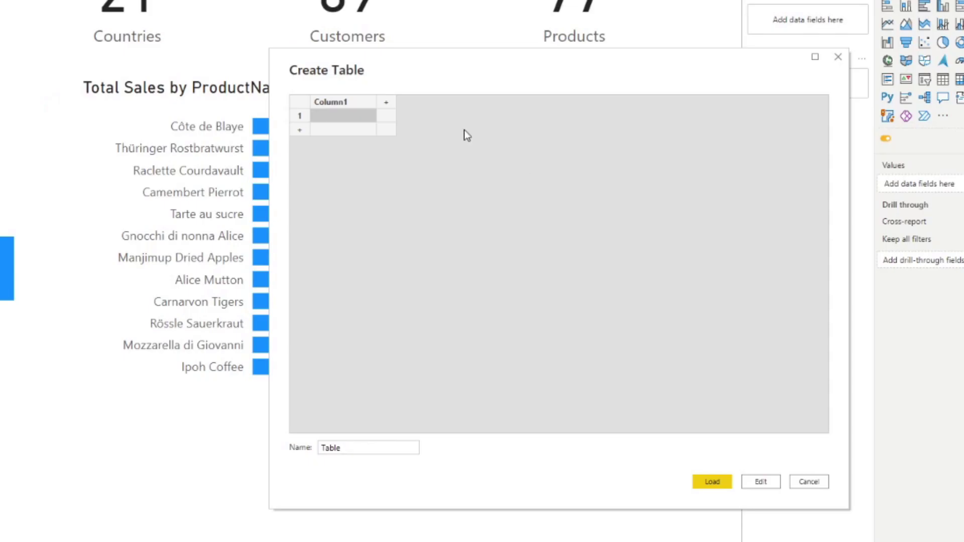
pyautogui.moveTo(469, 65); pyautogui.dragTo(540, 34)
pyautogui.doubleClick(441, 422)
pyautogui.write('Colours')
pyautogui.doubleClick(412, 72)
pyautogui.write('Colours')
# Enter the rows Light and Dark and load the Colours table
pyautogui.click(410, 85)
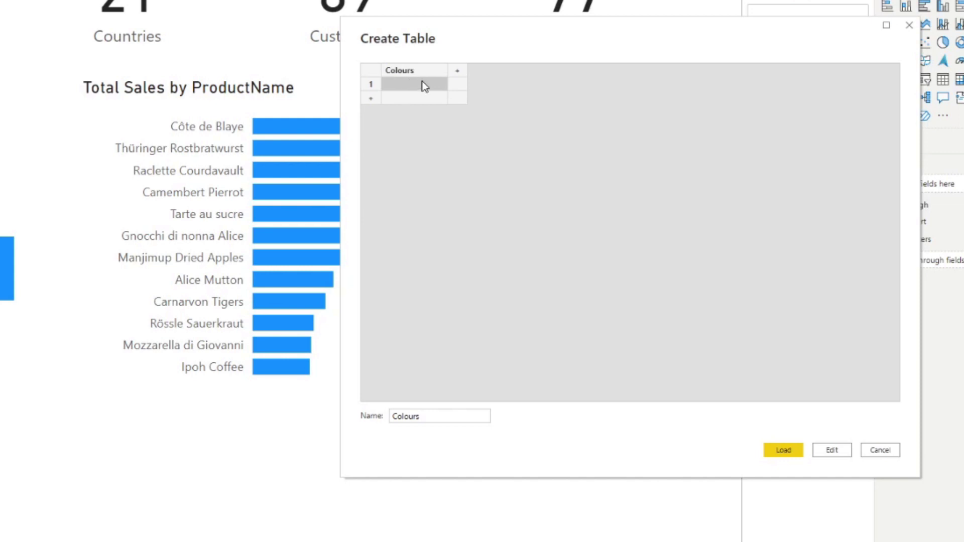
pyautogui.write('Light')
pyautogui.press('Return')
pyautogui.write('Dark')
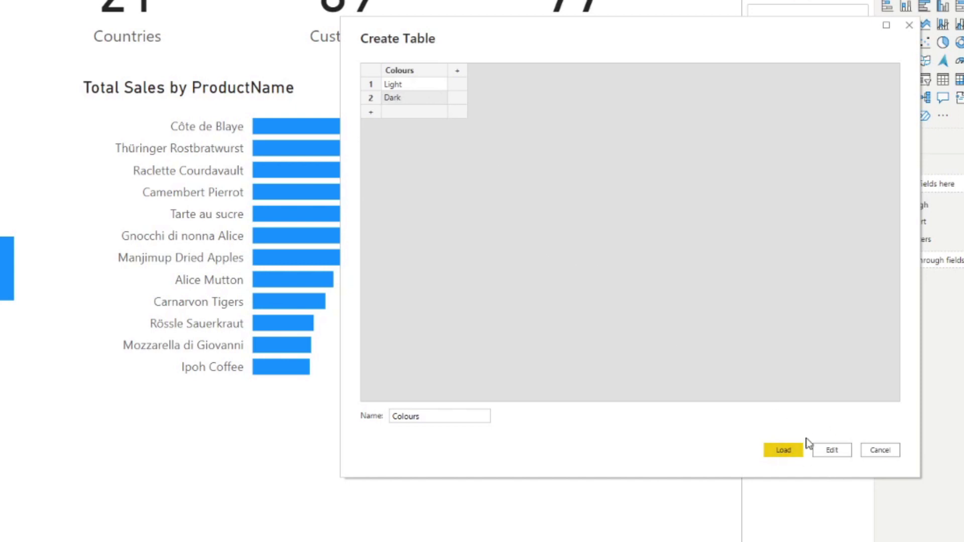
pyautogui.click(781, 449)
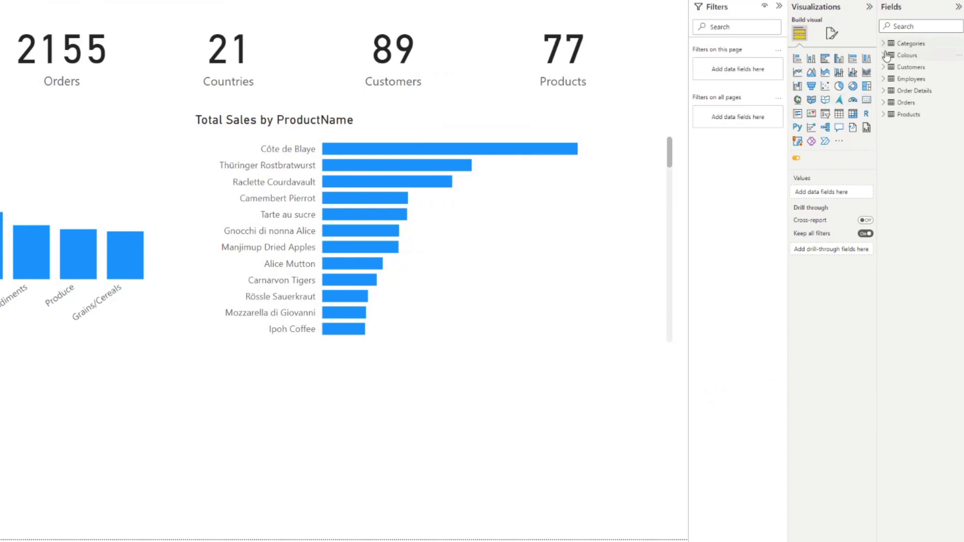
# Place the Colours field on the canvas as a small visual and convert it to a slicer
pyautogui.click(884, 55)
pyautogui.moveTo(924, 68); pyautogui.dragTo(577, 467)
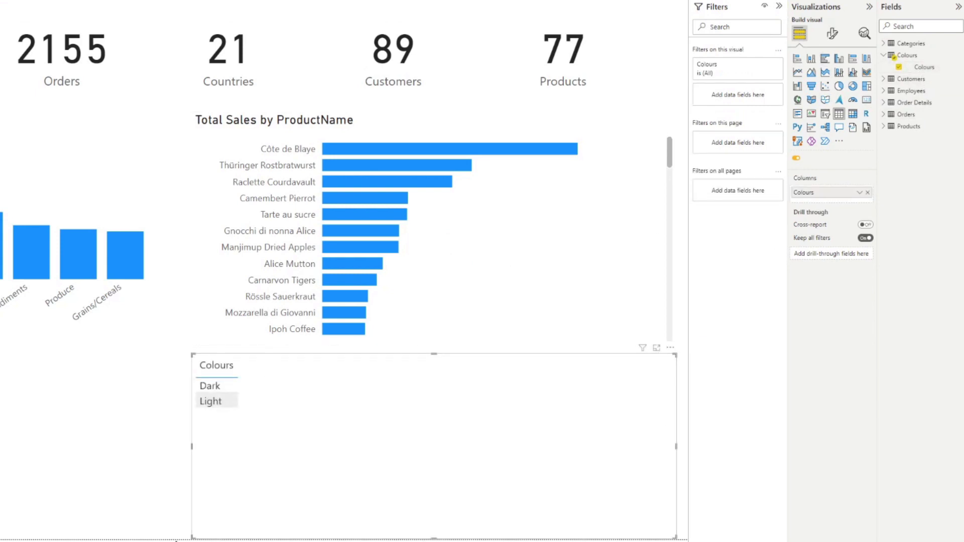
pyautogui.moveTo(192, 537); pyautogui.dragTo(462, 479)
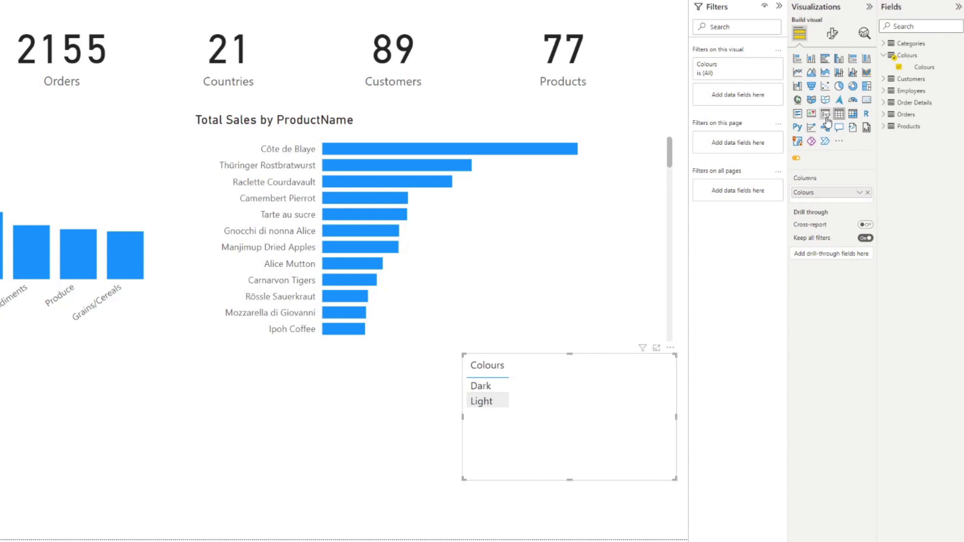
pyautogui.click(825, 113)
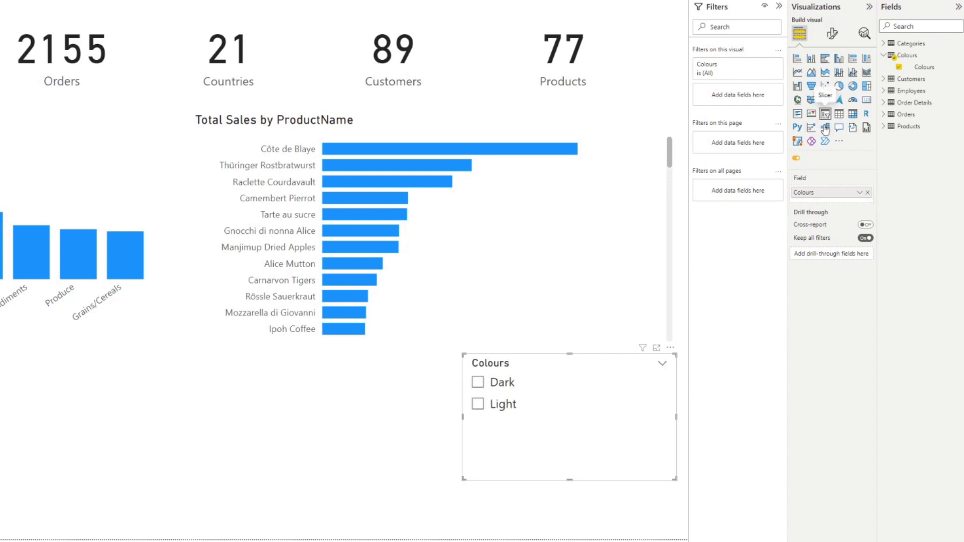
# Set the slicer orientation to Horizontal and resize it smaller
pyautogui.click(831, 33)
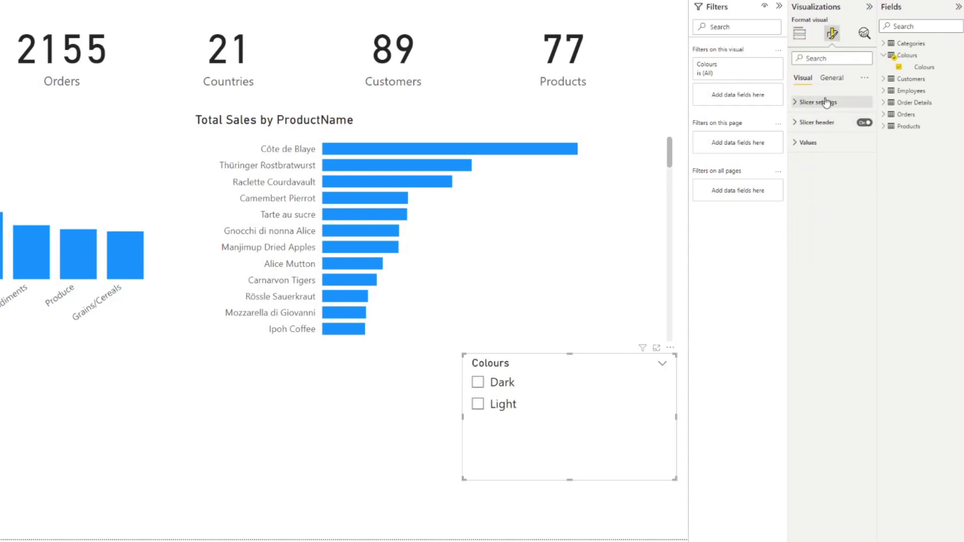
pyautogui.click(817, 102)
pyautogui.click(837, 160)
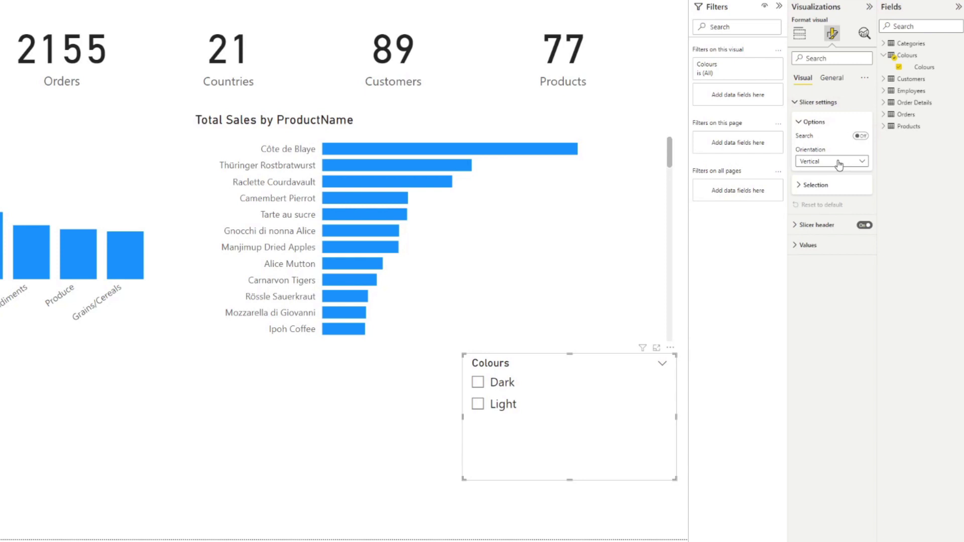
pyautogui.click(816, 189)
pyautogui.moveTo(569, 354); pyautogui.dragTo(583, 440)
pyautogui.moveTo(675, 458); pyautogui.dragTo(635, 392)
# Turn off the slicer's Colours header in its formatting settings
pyautogui.click(799, 33)
pyautogui.click(832, 33)
pyautogui.click(818, 103)
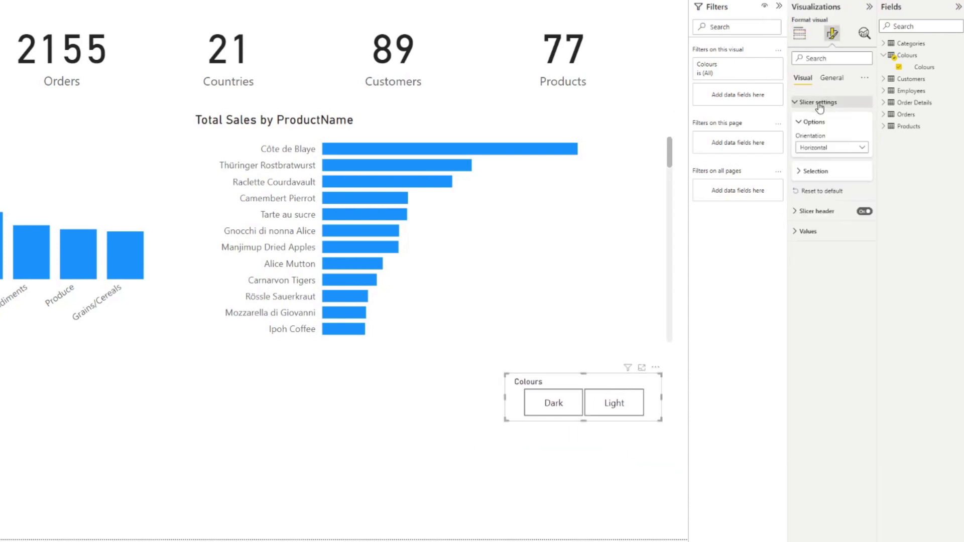
pyautogui.click(846, 216)
pyautogui.click(865, 212)
pyautogui.click(824, 213)
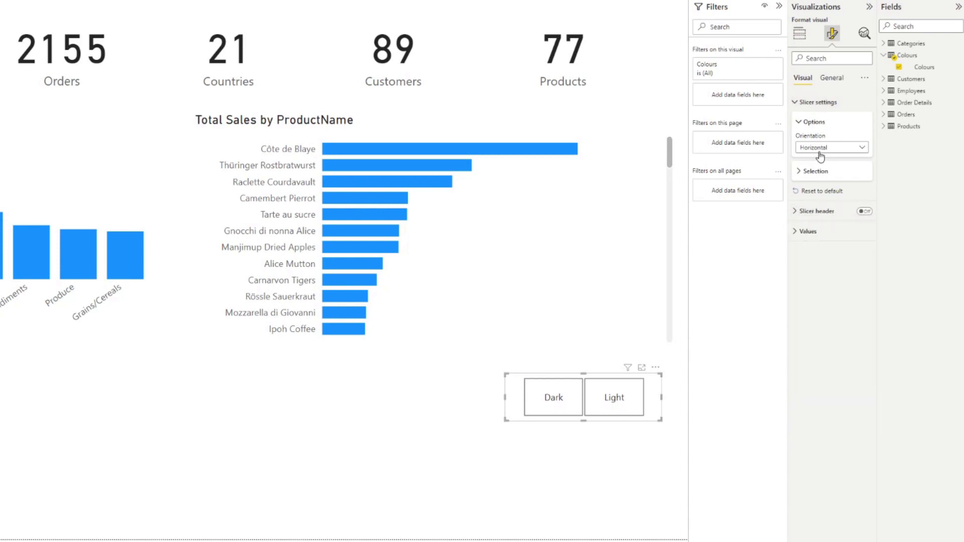
pyautogui.click(813, 232)
pyautogui.click(812, 232)
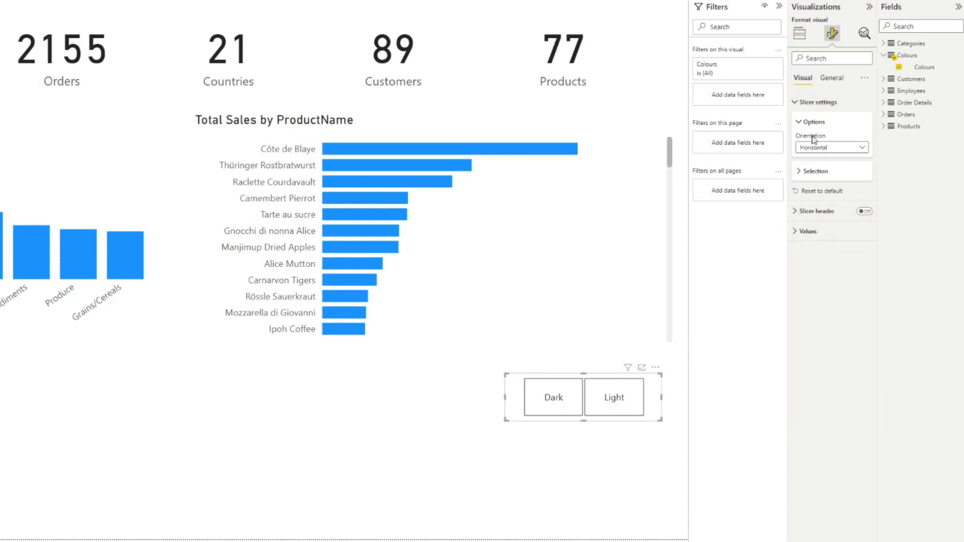
pyautogui.click(831, 78)
pyautogui.click(815, 103)
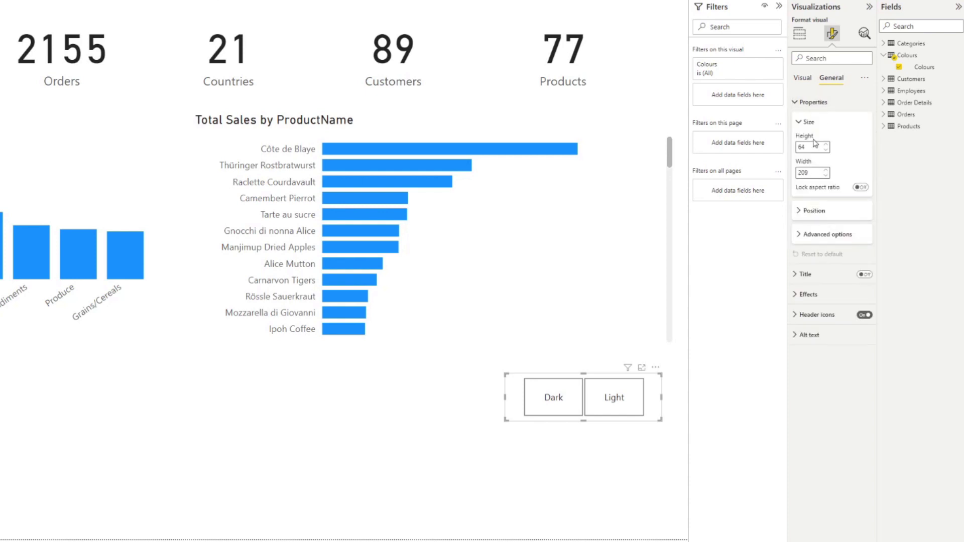
pyautogui.click(813, 298)
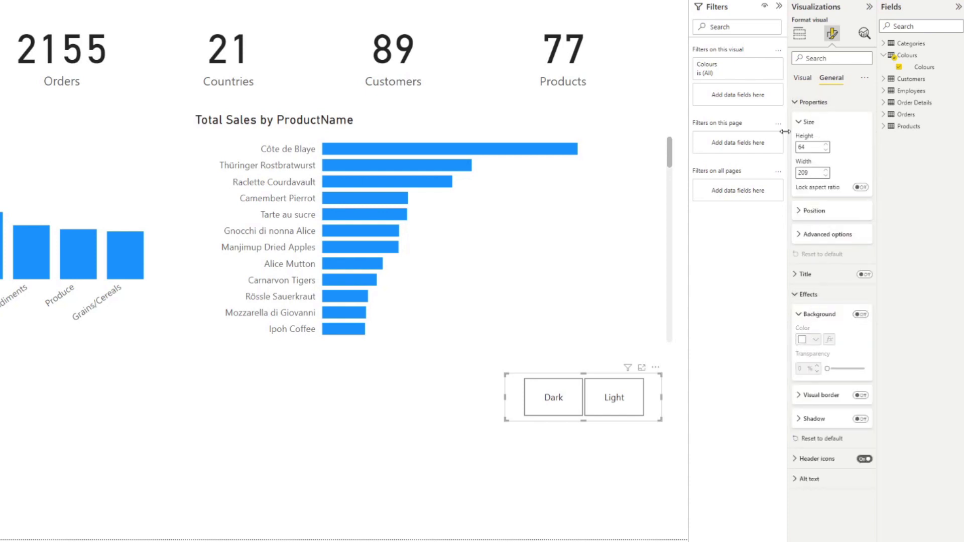
pyautogui.click(802, 79)
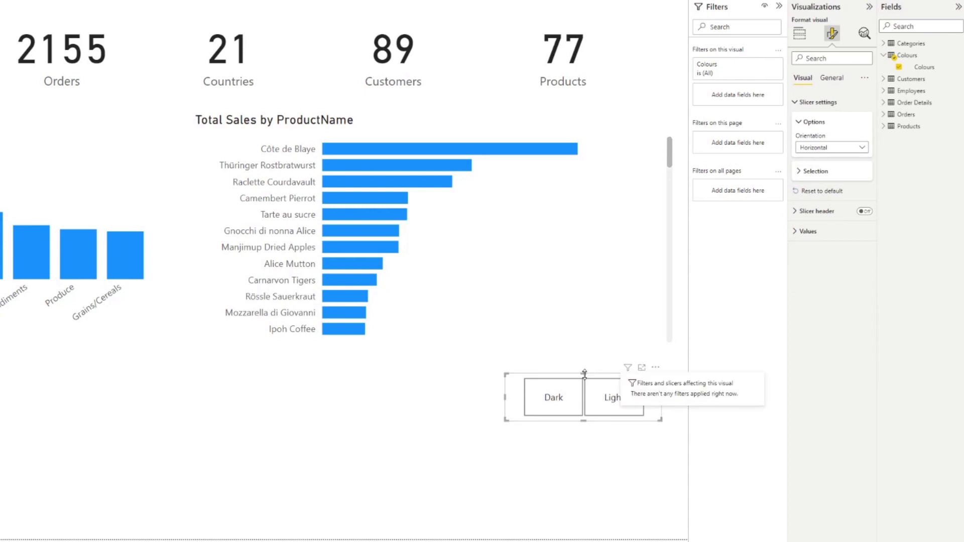
# Move the slicer to the page's bottom-right corner, resize it and select Dark
pyautogui.moveTo(570, 383); pyautogui.dragTo(604, 507)
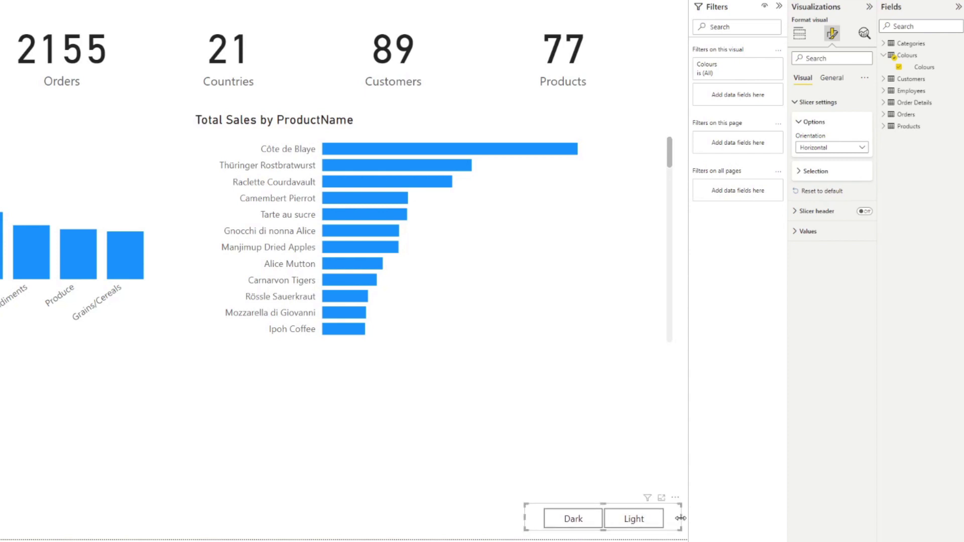
pyautogui.moveTo(681, 522); pyautogui.dragTo(638, 514)
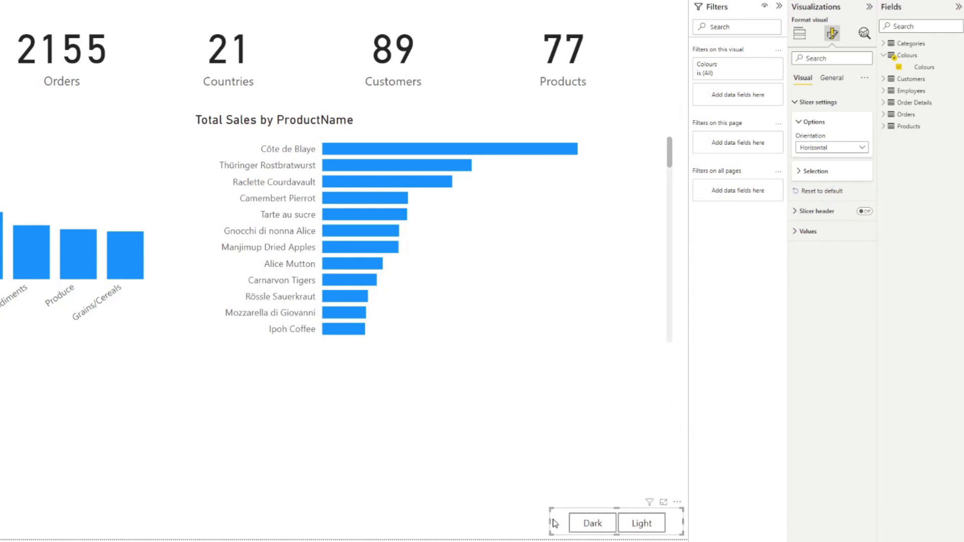
pyautogui.moveTo(552, 523); pyautogui.dragTo(542, 522)
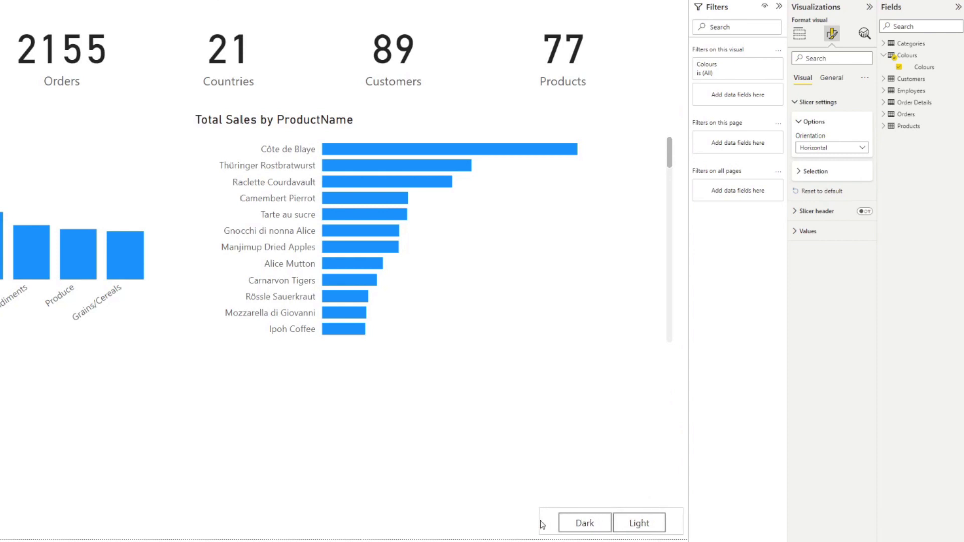
pyautogui.click(597, 526)
pyautogui.click(637, 524)
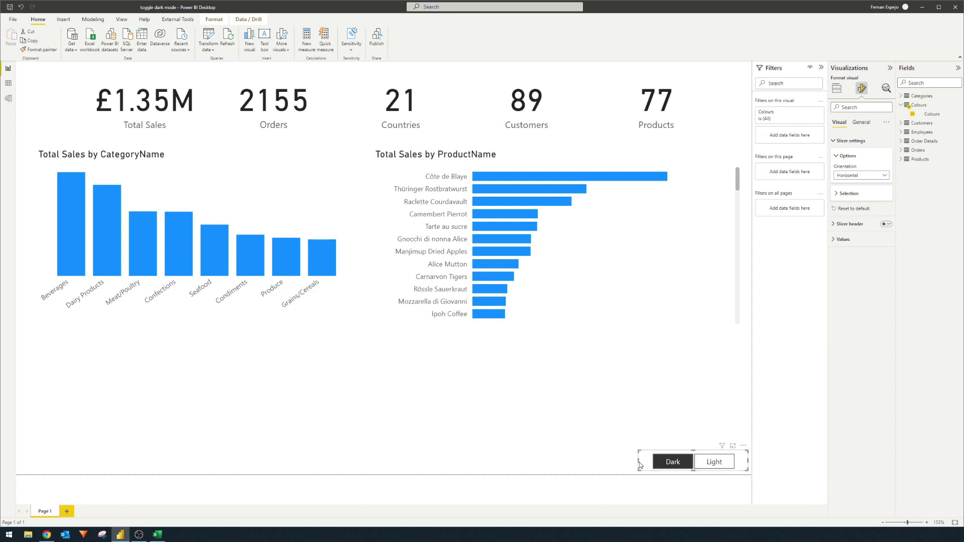
pyautogui.moveTo(636, 464); pyautogui.dragTo(633, 464)
pyautogui.click(919, 105)
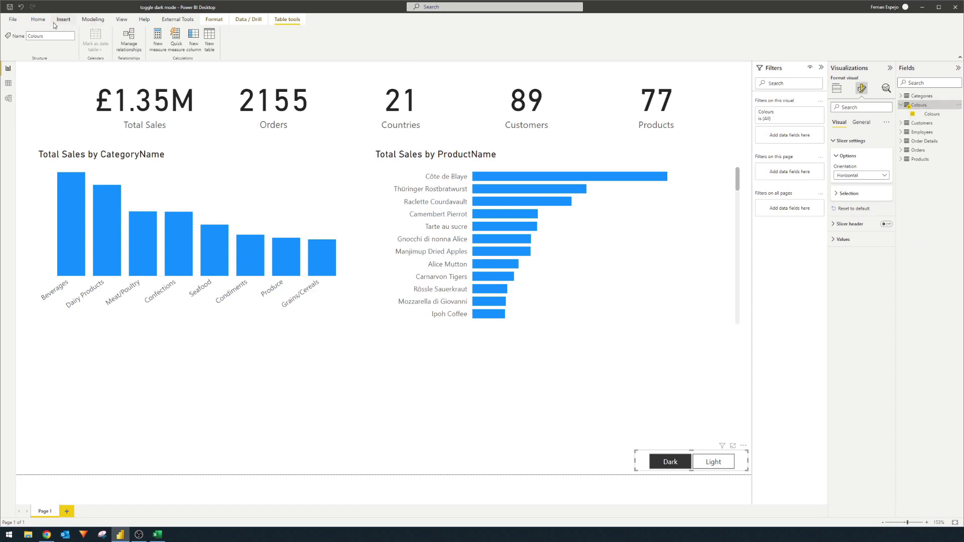
# In Power Query, reopen the Colours entered data and add a column named Labels
pyautogui.click(38, 19)
pyautogui.click(208, 37)
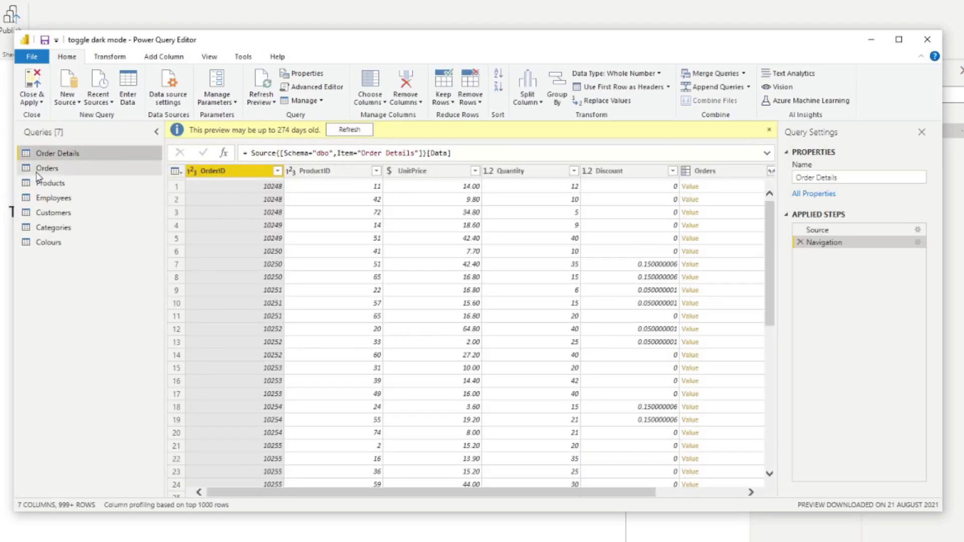
pyautogui.click(68, 242)
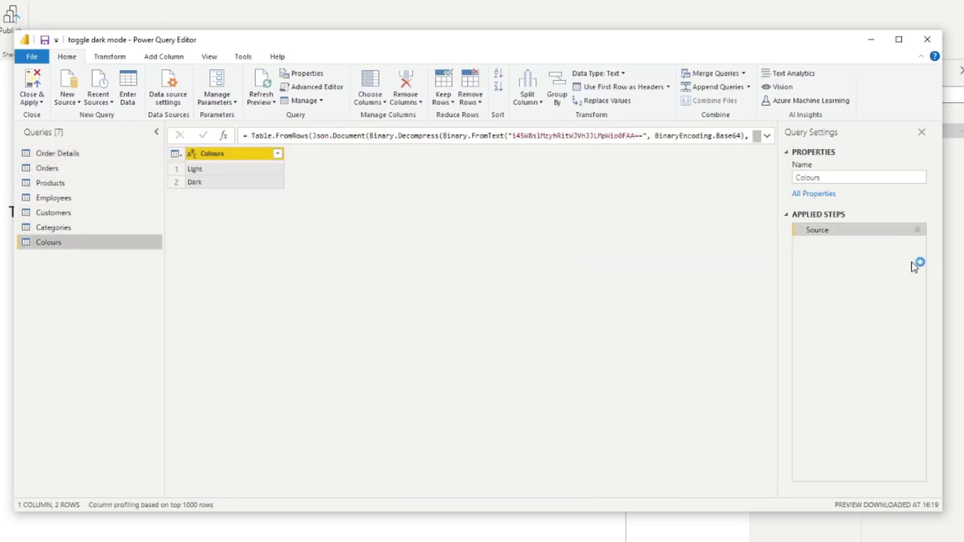
pyautogui.click(923, 230)
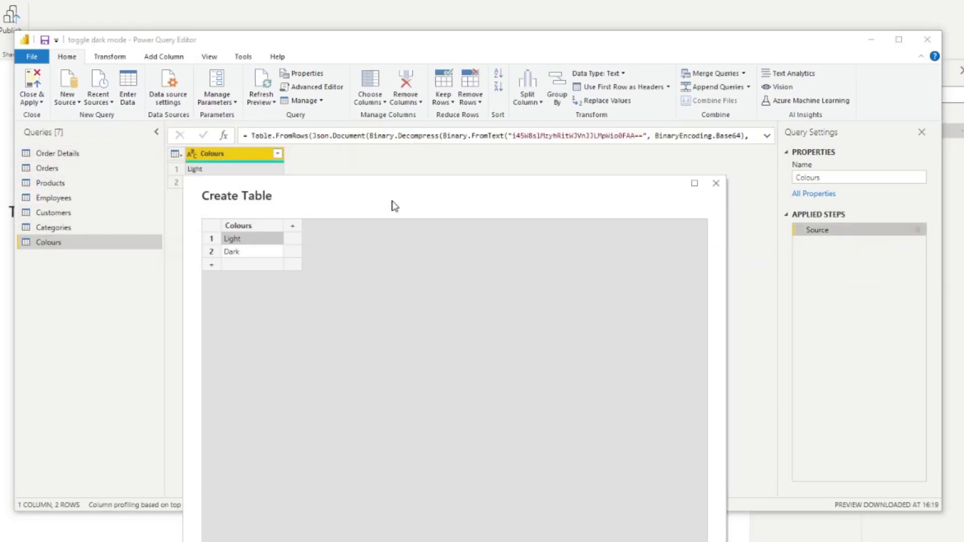
pyautogui.moveTo(395, 206); pyautogui.dragTo(459, 154)
pyautogui.click(359, 178)
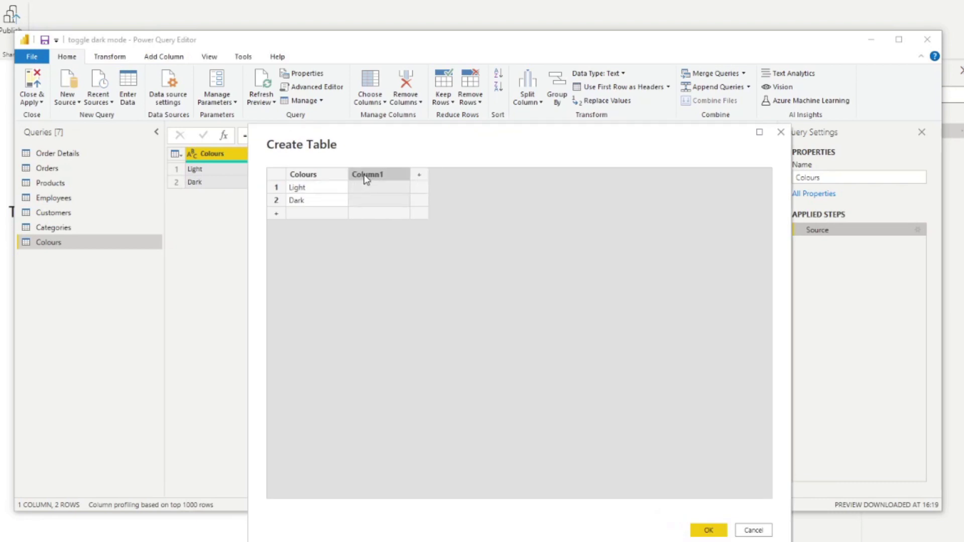
pyautogui.moveTo(384, 141); pyautogui.dragTo(464, 158)
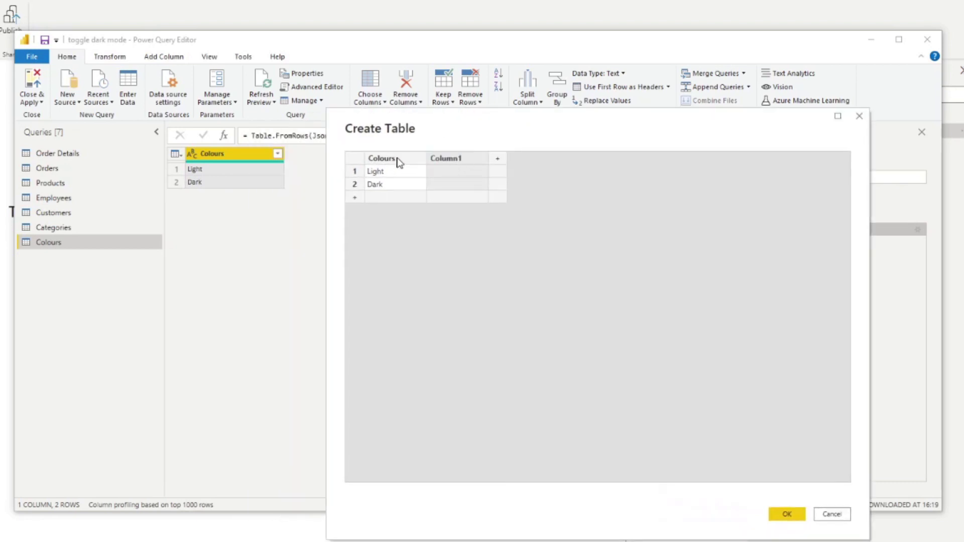
pyautogui.click(379, 173)
pyautogui.doubleClick(448, 158)
pyautogui.write('Labels')
pyautogui.click(450, 173)
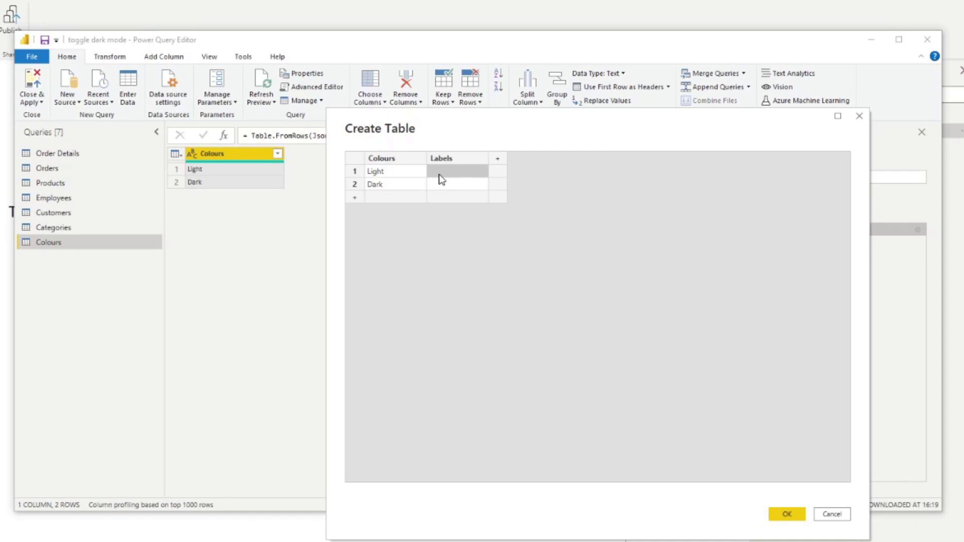
# Enter a sun emoji followed by Light in the Light row's Labels cell
pyautogui.press('super+period')
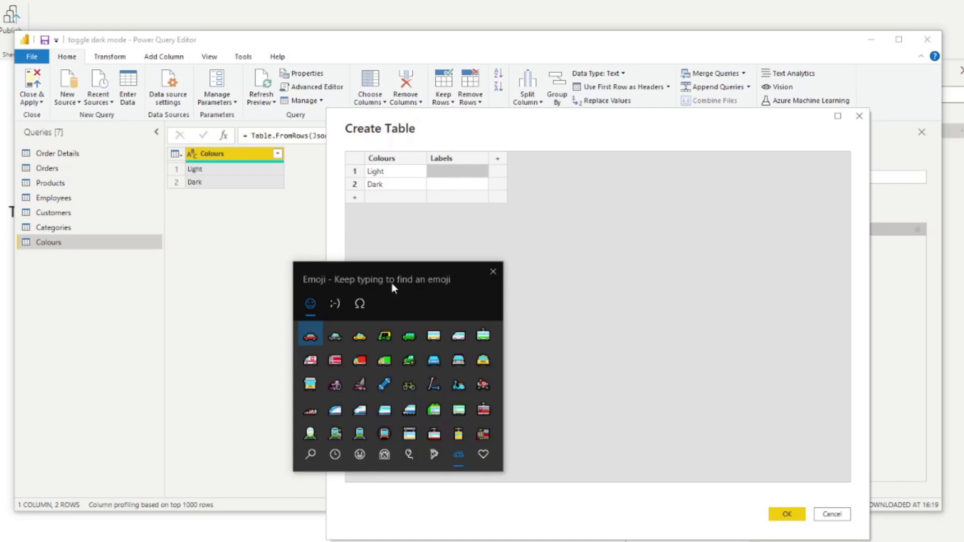
pyautogui.write('sun')
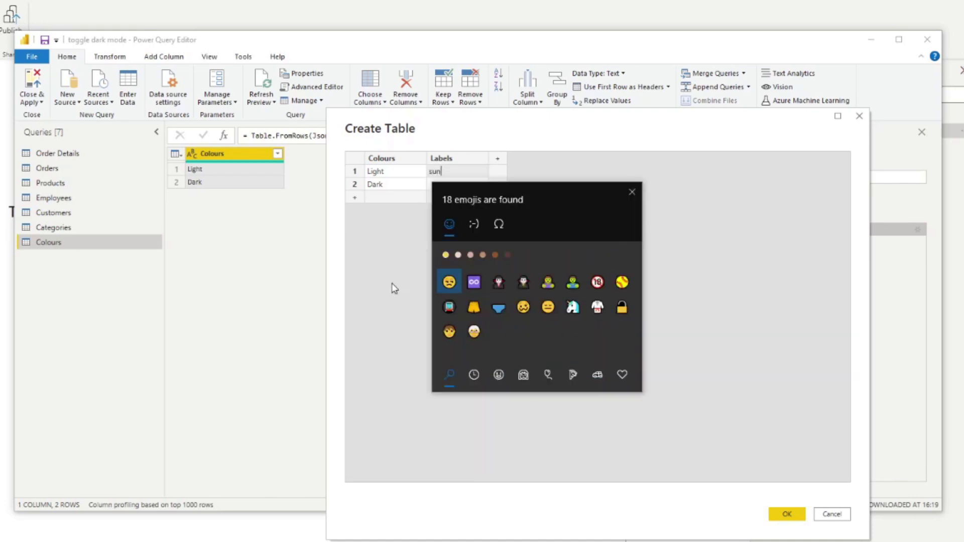
pyautogui.press('BackSpace')
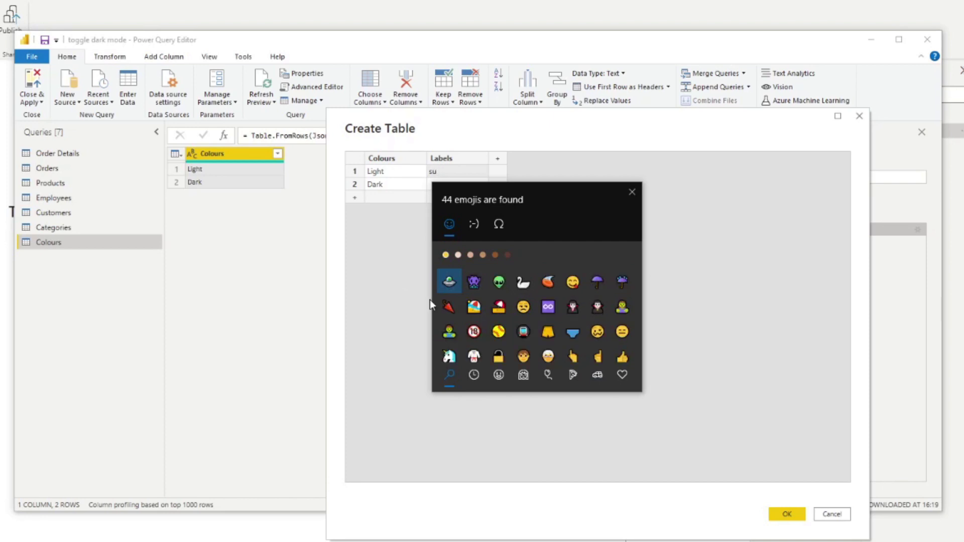
pyautogui.write('n')
pyautogui.press('BackSpace')
pyautogui.press('BackSpace')
pyautogui.press('BackSpace')
pyautogui.write('sun')
pyautogui.press('BackSpace')
pyautogui.press('BackSpace')
pyautogui.press('BackSpace')
pyautogui.press('super+period')
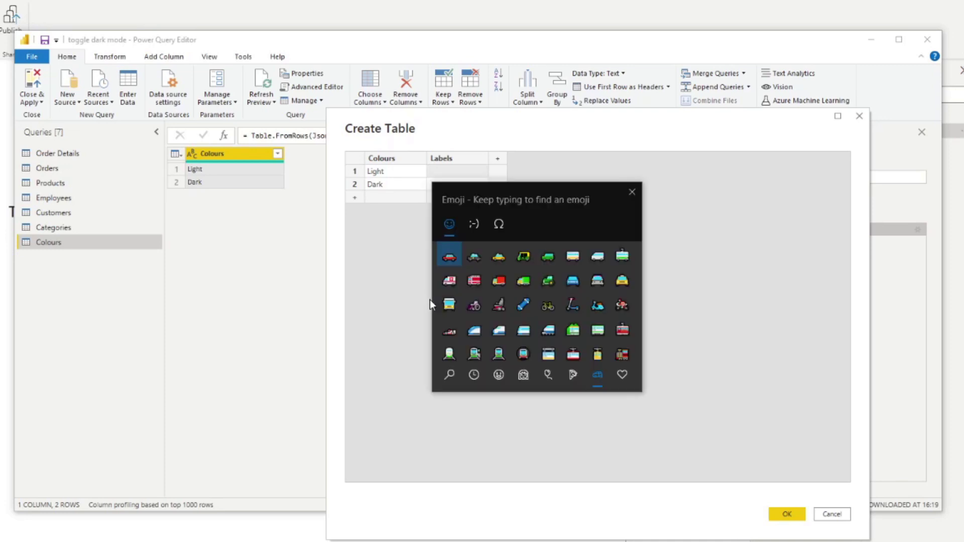
pyautogui.write('sun')
pyautogui.click(450, 256)
pyautogui.click(464, 176)
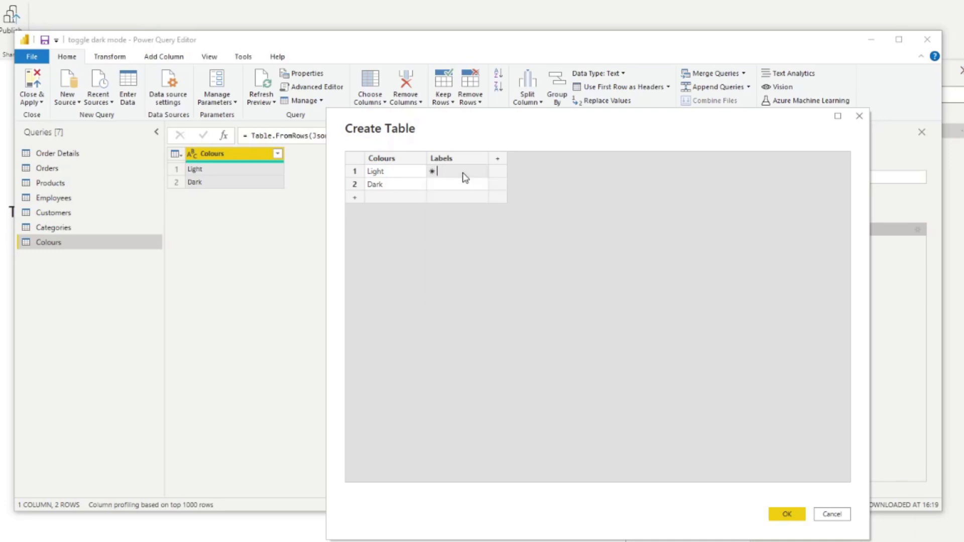
pyautogui.write('Light')
# Enter a crescent moon emoji followed by Dark in the Dark row's Labels cell and confirm the table
pyautogui.click(451, 189)
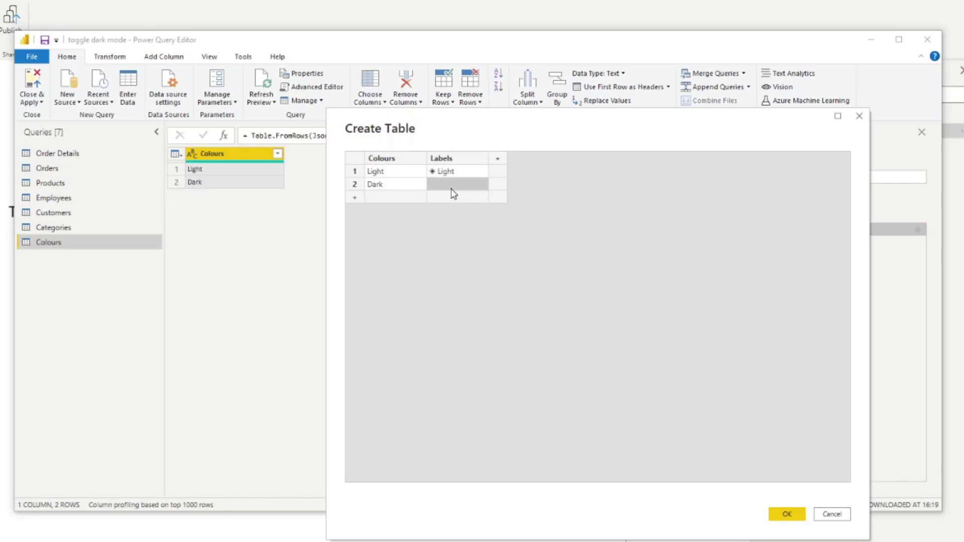
pyautogui.press('super+period')
pyautogui.write('dark')
pyautogui.press('BackSpace')
pyautogui.press('BackSpace')
pyautogui.press('BackSpace')
pyautogui.press('BackSpace')
pyautogui.press('super+period')
pyautogui.write('moon')
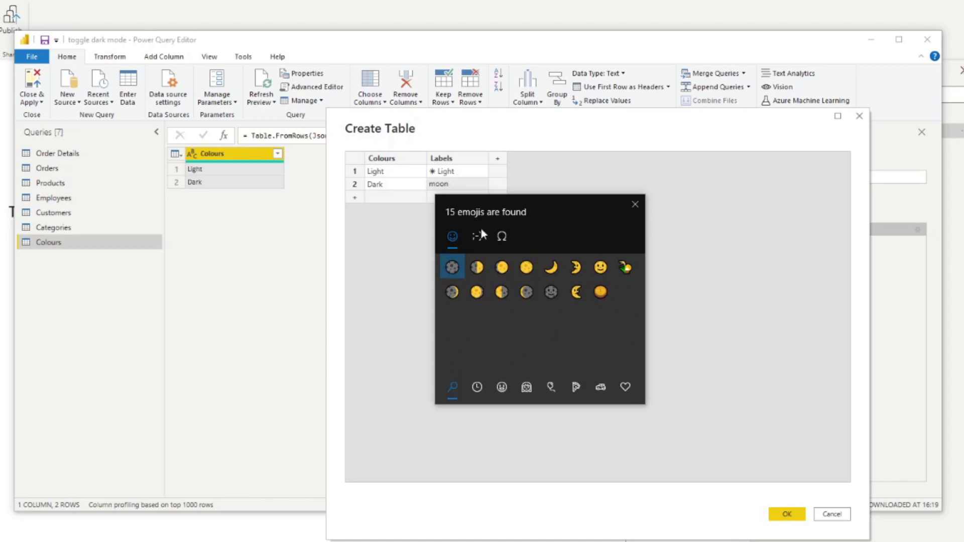
pyautogui.click(551, 267)
pyautogui.click(446, 190)
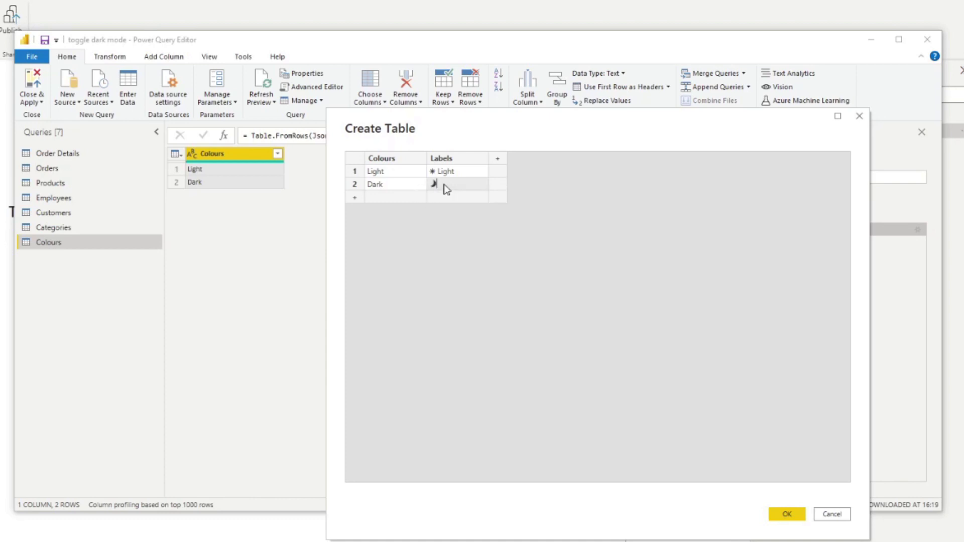
pyautogui.write('Dark')
pyautogui.click(787, 515)
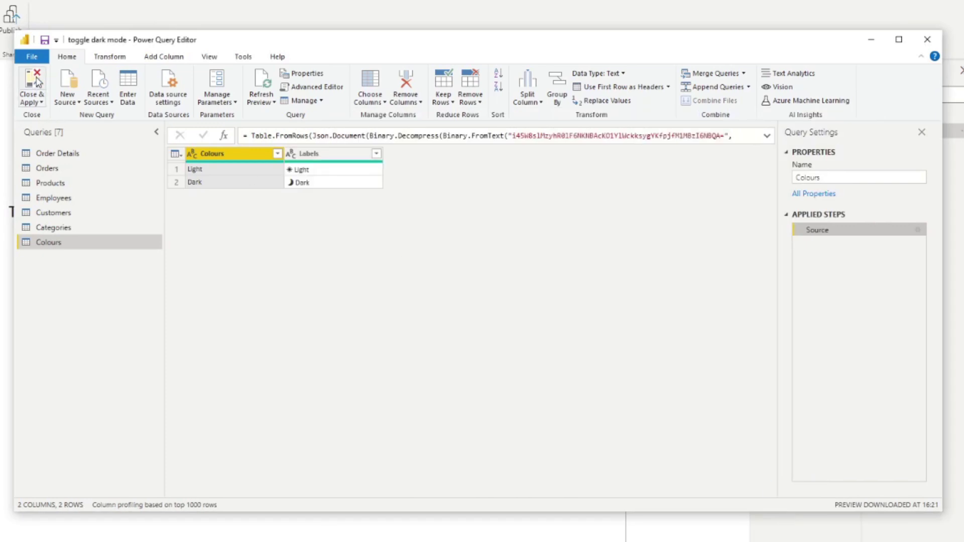
# Apply the query changes and swap the slicer's field from Colours to Labels
pyautogui.click(37, 82)
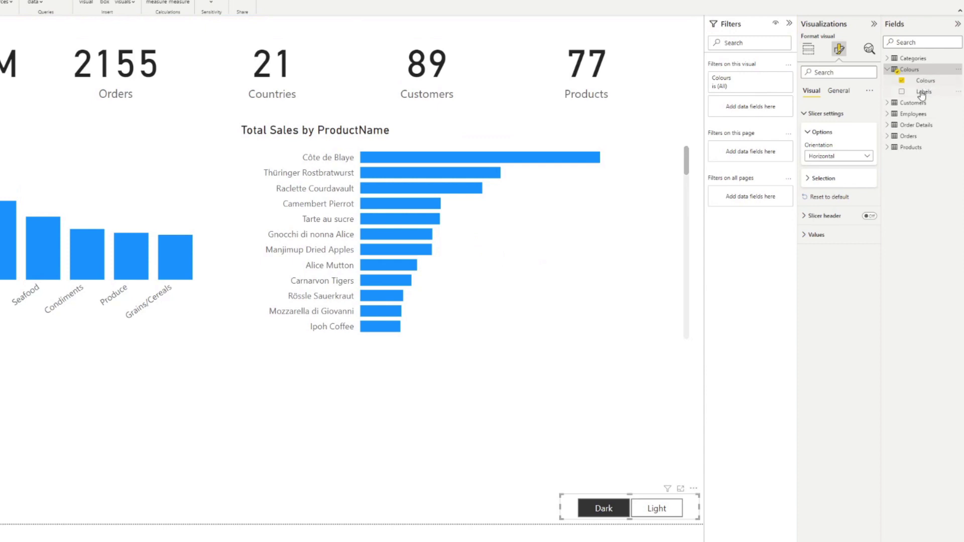
pyautogui.click(808, 49)
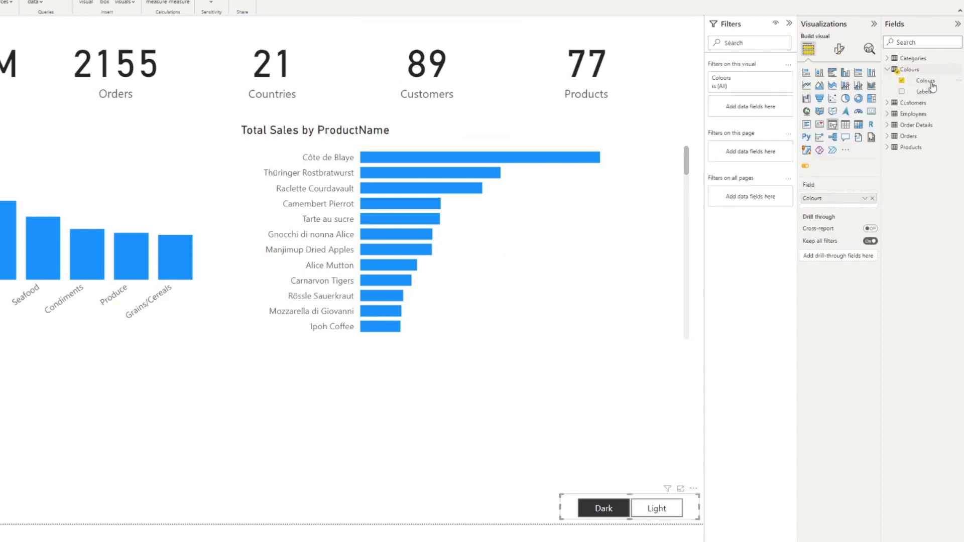
pyautogui.moveTo(926, 91); pyautogui.dragTo(863, 198)
pyautogui.click(871, 210)
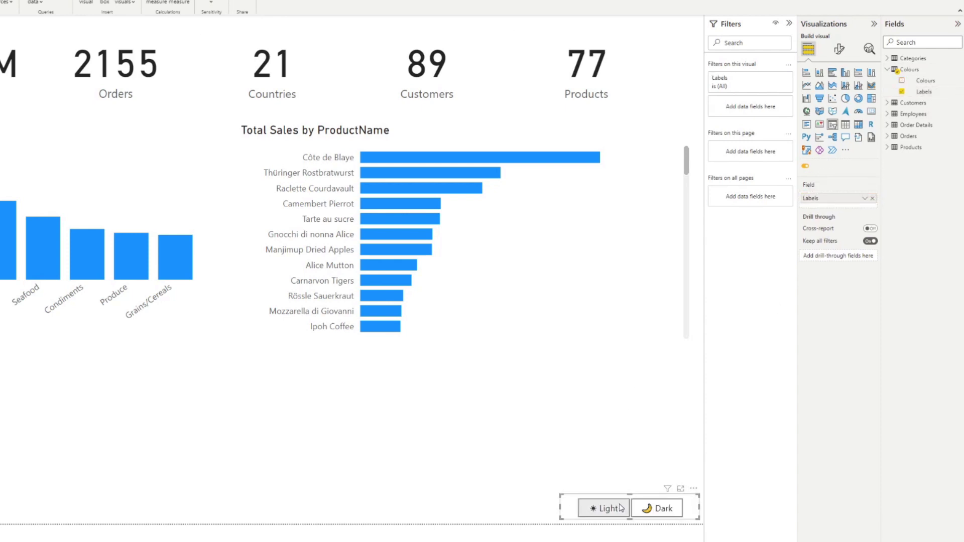
# Test the slicer by switching between Light and Dark, ending on Light
pyautogui.click(604, 508)
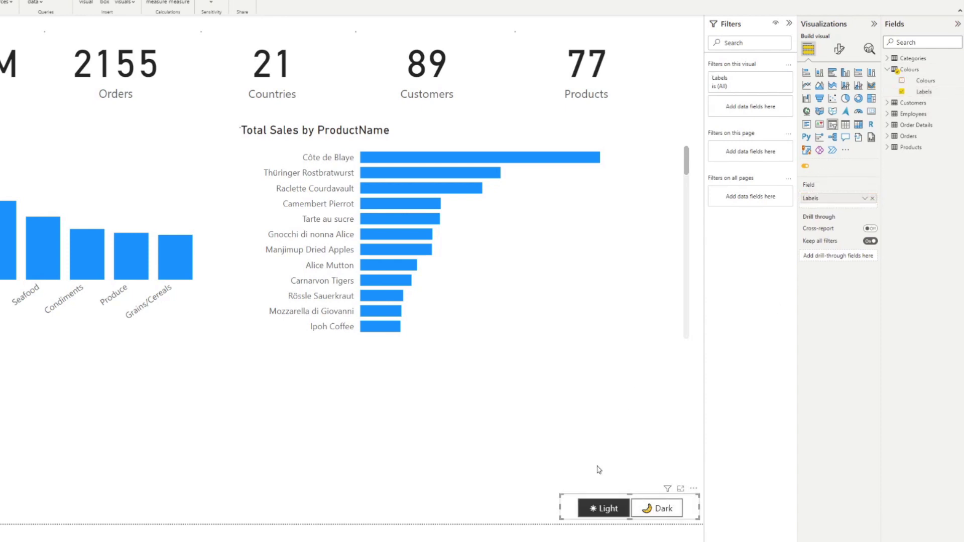
pyautogui.click(650, 508)
pyautogui.click(608, 509)
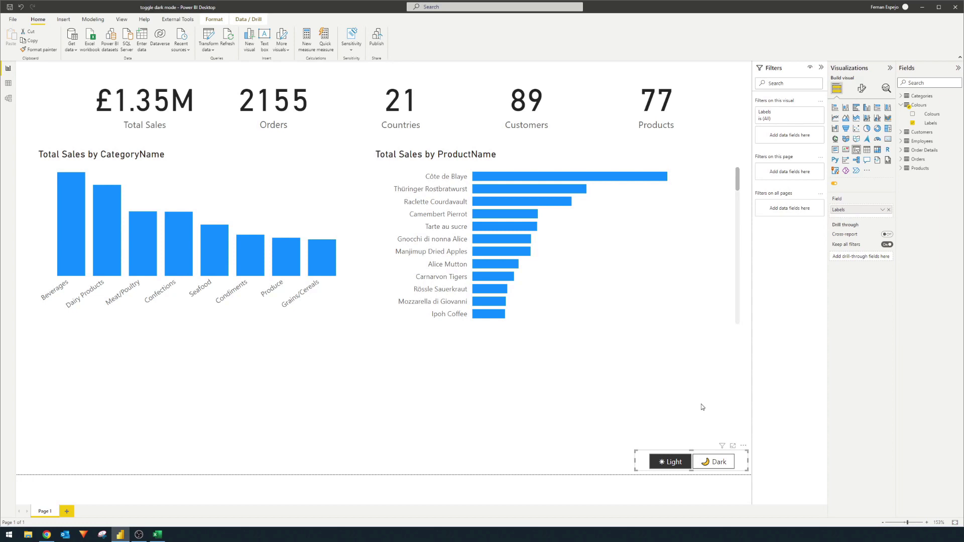
# Create a measure in the Colours table: Colour Text = "#FFFFFF"
pyautogui.rightClick(923, 106)
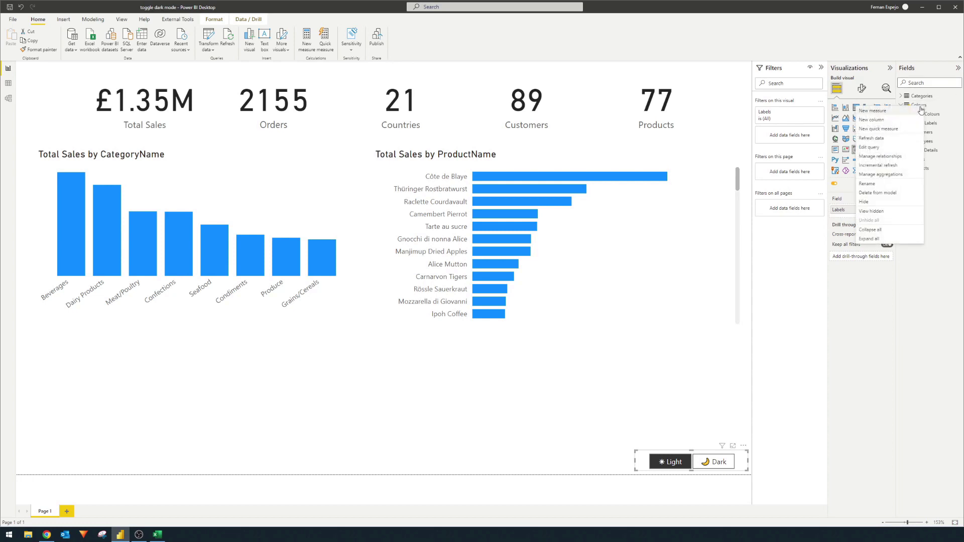
pyautogui.click(876, 111)
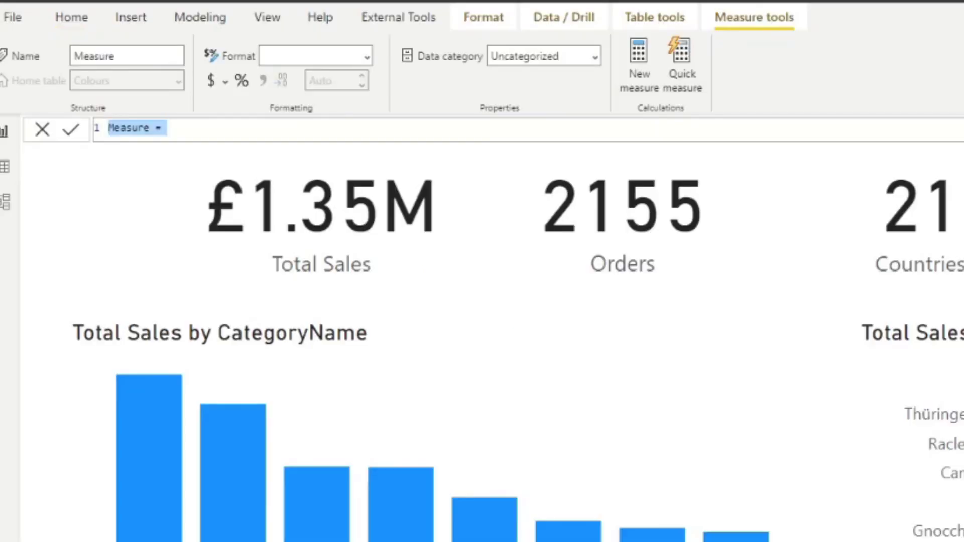
pyautogui.write('Co')
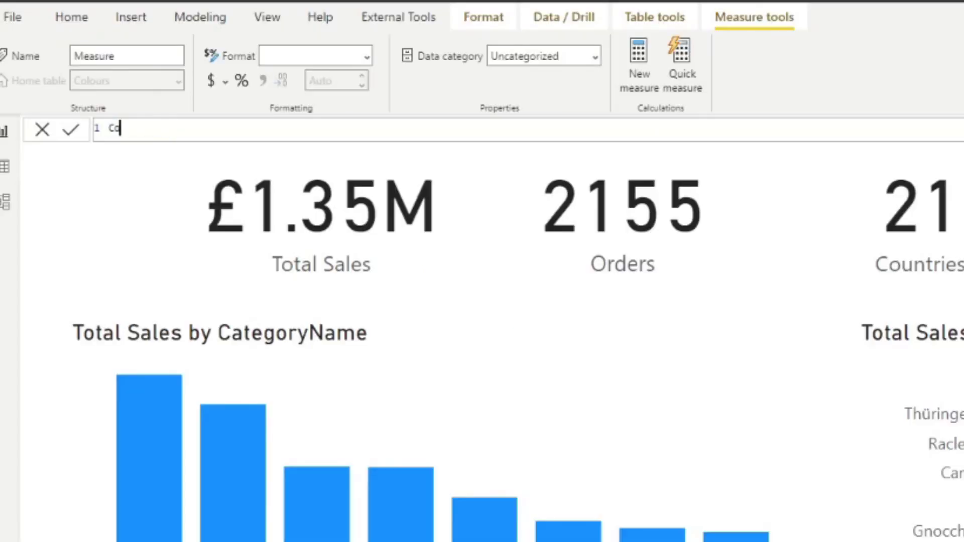
pyautogui.write('lour Text =')
pyautogui.write('"')
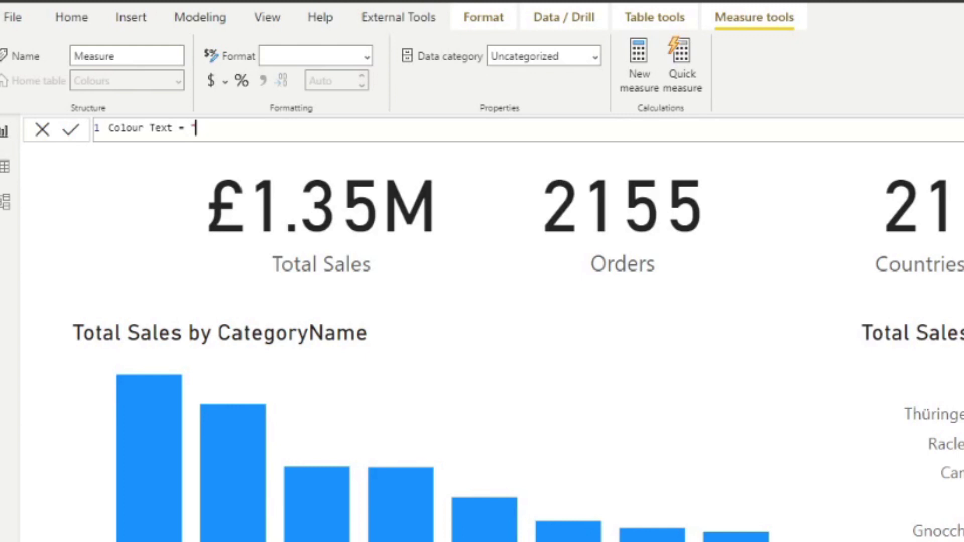
pyautogui.write('#FFFFFF"')
pyautogui.press('Return')
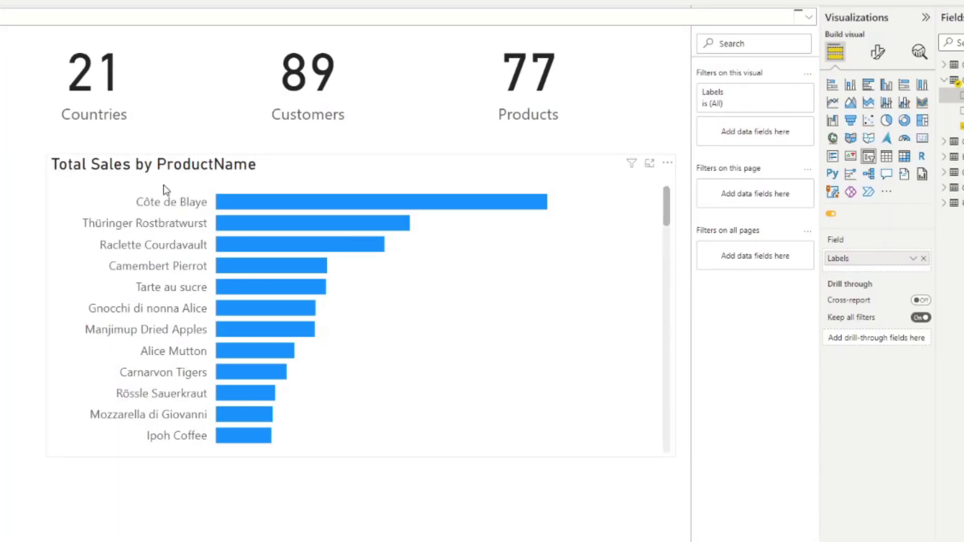
# Select the Total Sales by ProductName chart and expand its title formatting settings
pyautogui.click(152, 162)
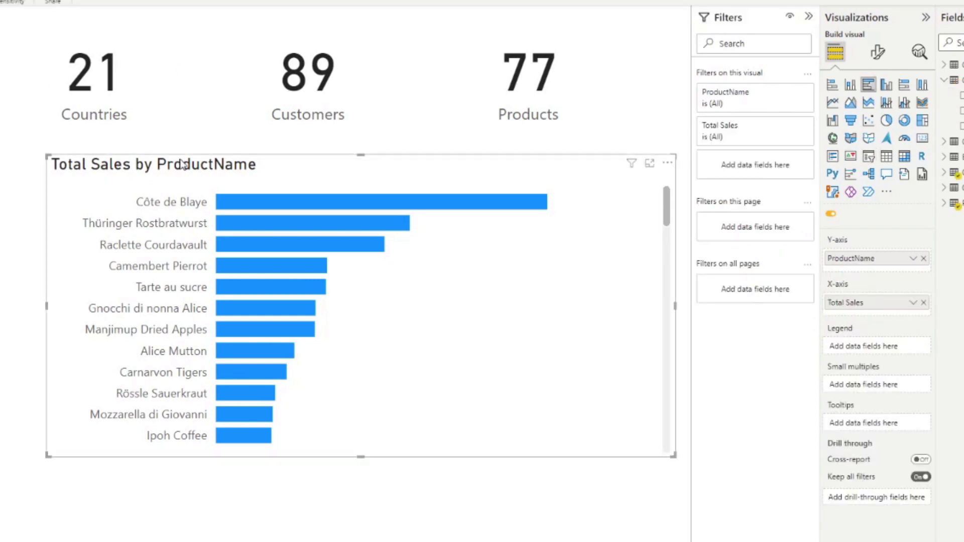
pyautogui.click(878, 52)
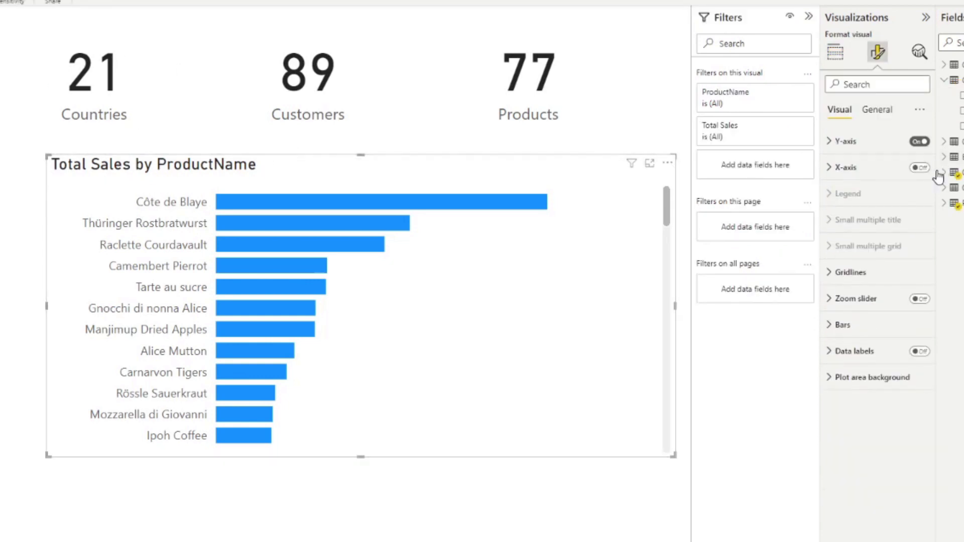
pyautogui.click(871, 110)
pyautogui.click(842, 167)
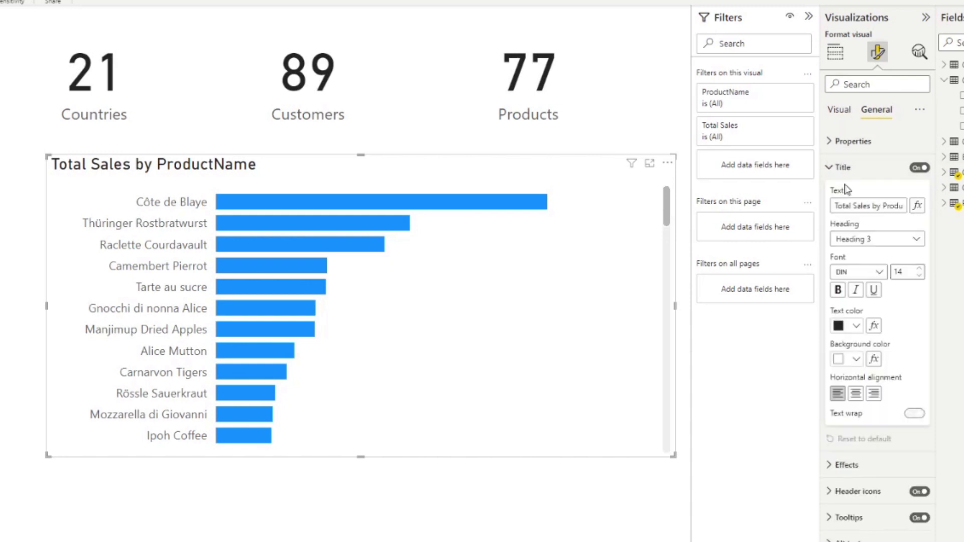
# Set the title text colour to Field value based on the Colour Text measure
pyautogui.click(874, 327)
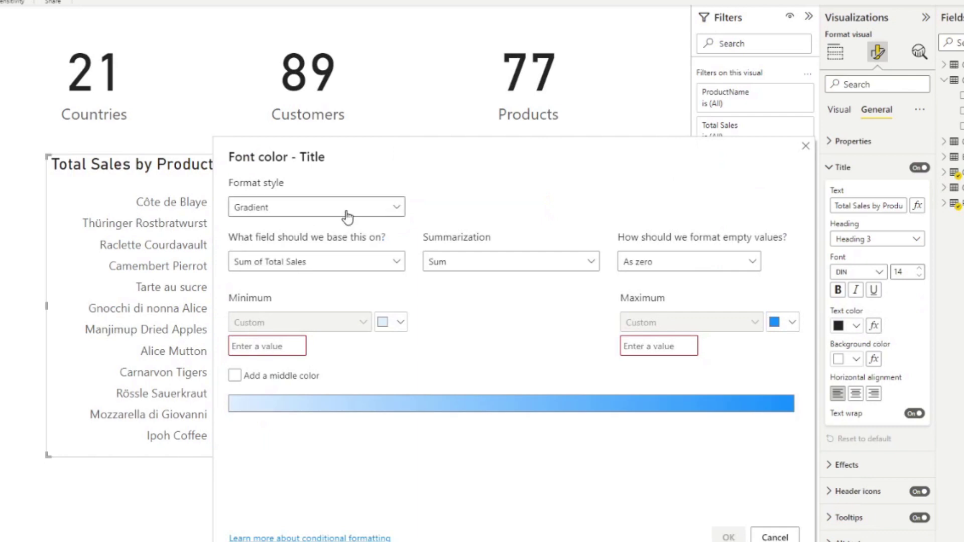
pyautogui.click(341, 208)
pyautogui.click(320, 204)
pyautogui.click(316, 207)
pyautogui.click(284, 270)
pyautogui.click(345, 264)
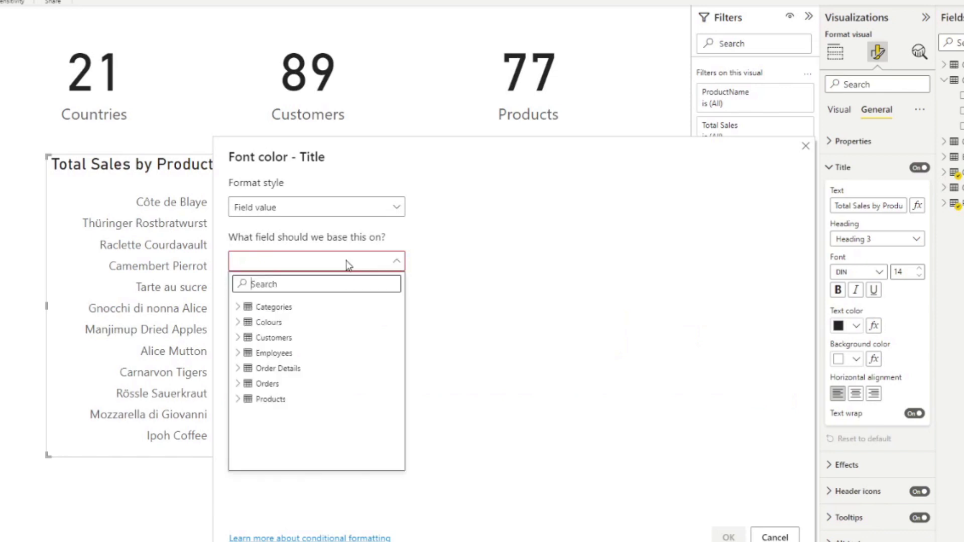
pyautogui.click(239, 323)
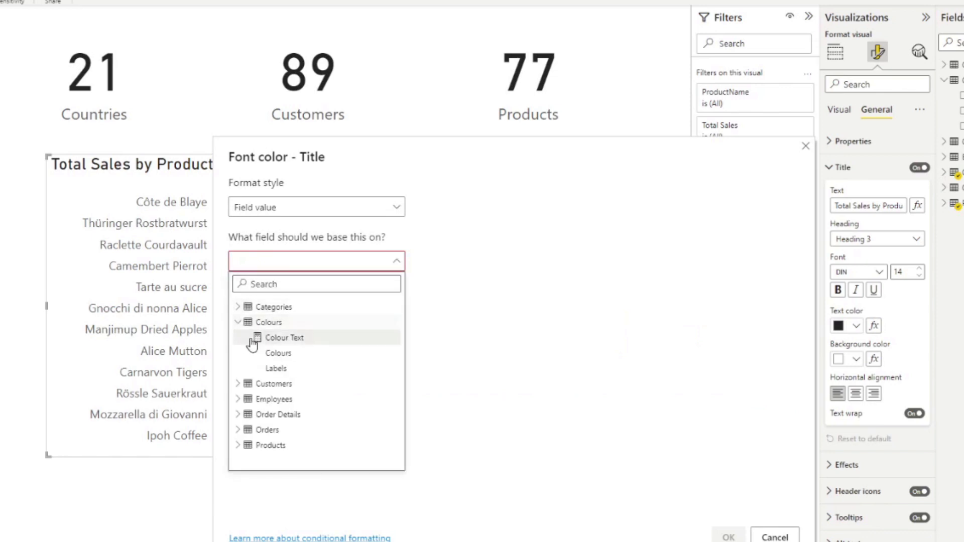
pyautogui.click(298, 338)
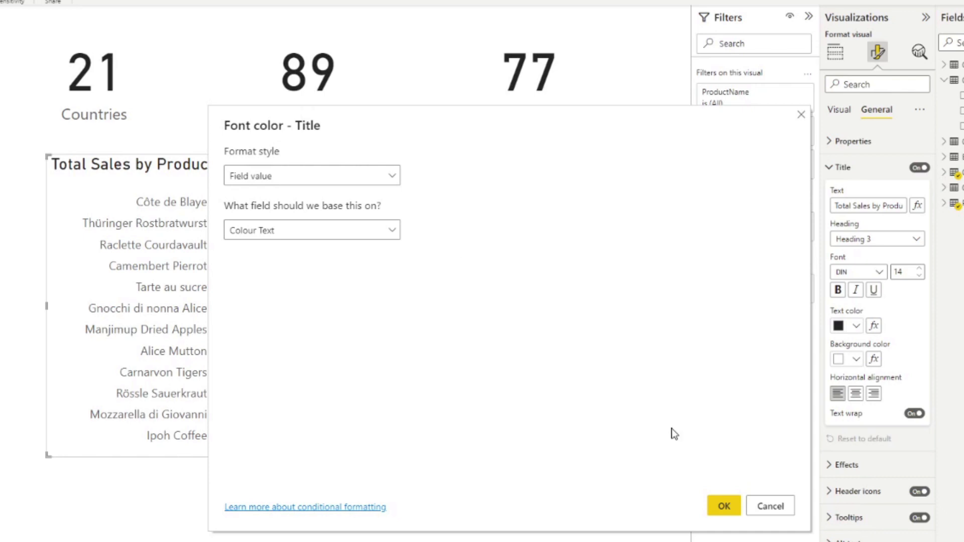
pyautogui.click(719, 510)
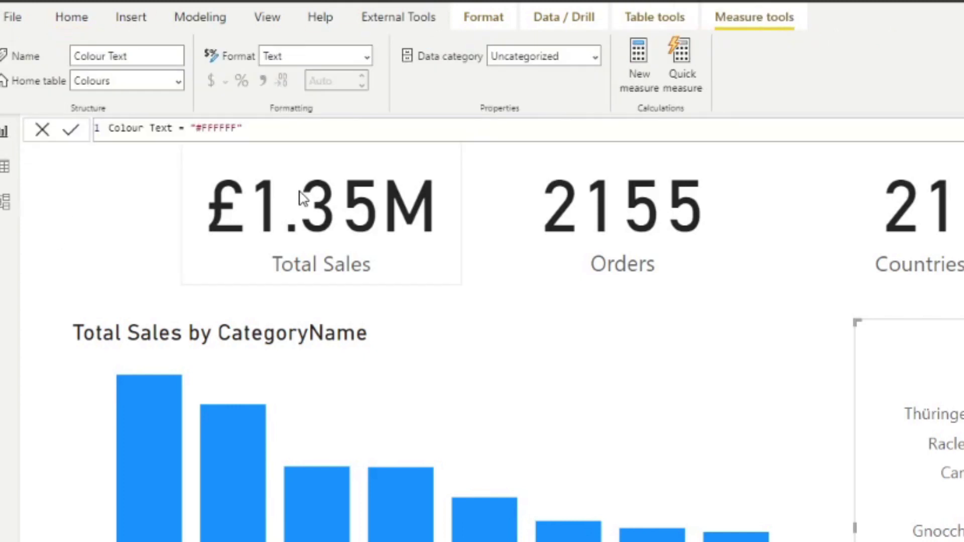
# Replace the "#FFFFFF" value in the Colour Text formula with an empty new line
pyautogui.moveTo(311, 128); pyautogui.dragTo(190, 129)
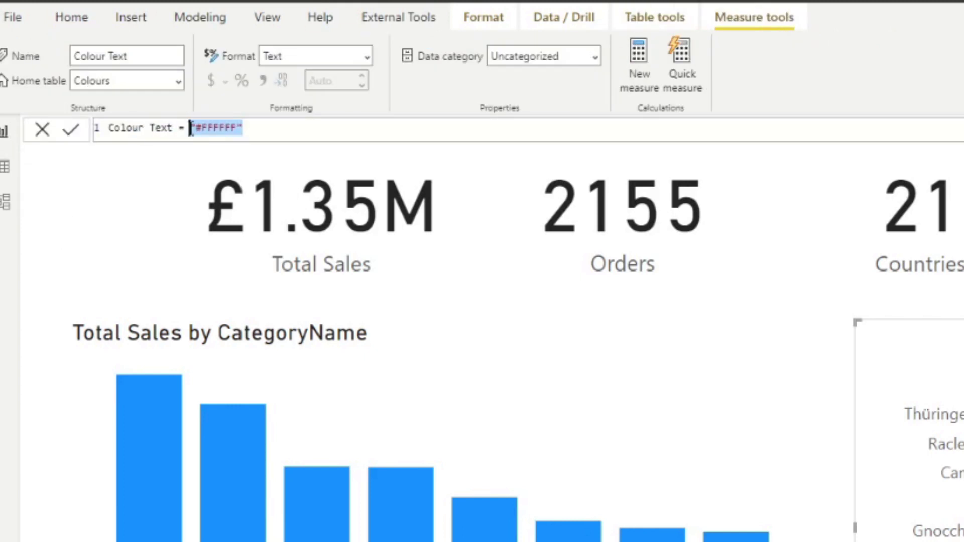
pyautogui.hotkey('shift', 'Return')
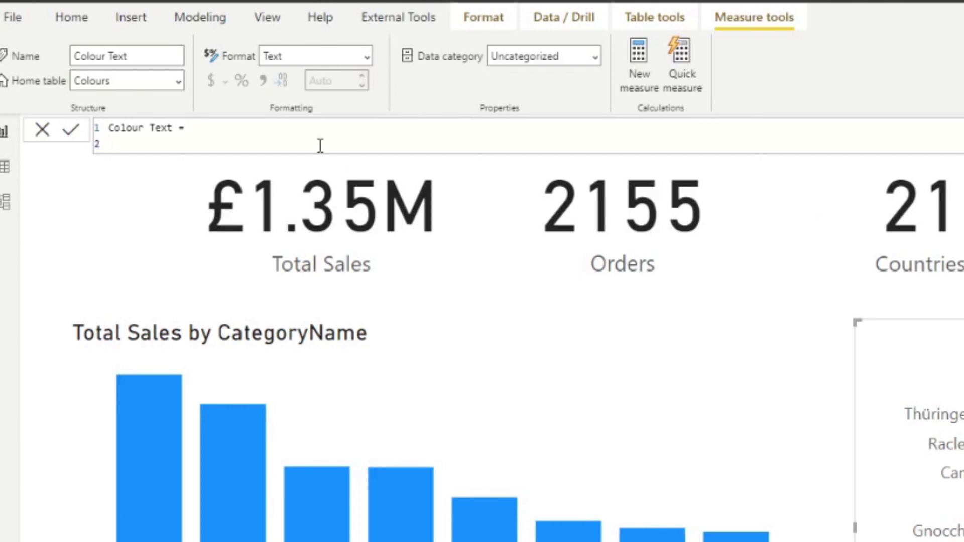
pyautogui.click(326, 164)
# Open Power Query Editor and edit the Colours query's source table
pyautogui.click(68, 17)
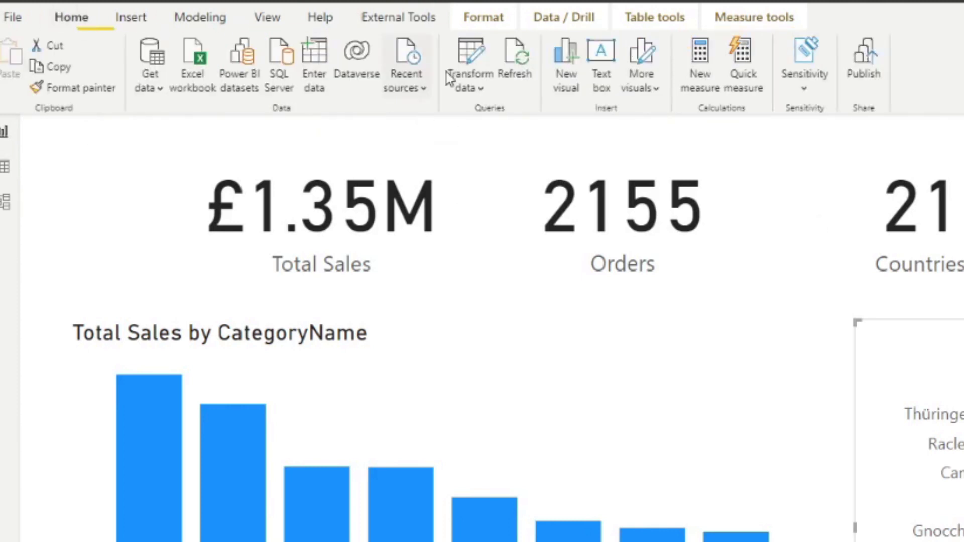
pyautogui.click(487, 55)
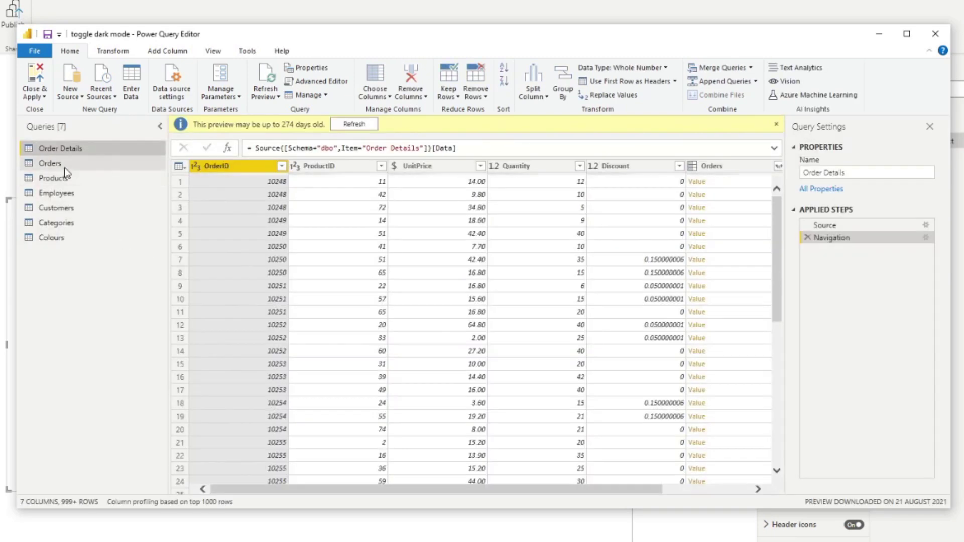
pyautogui.click(60, 164)
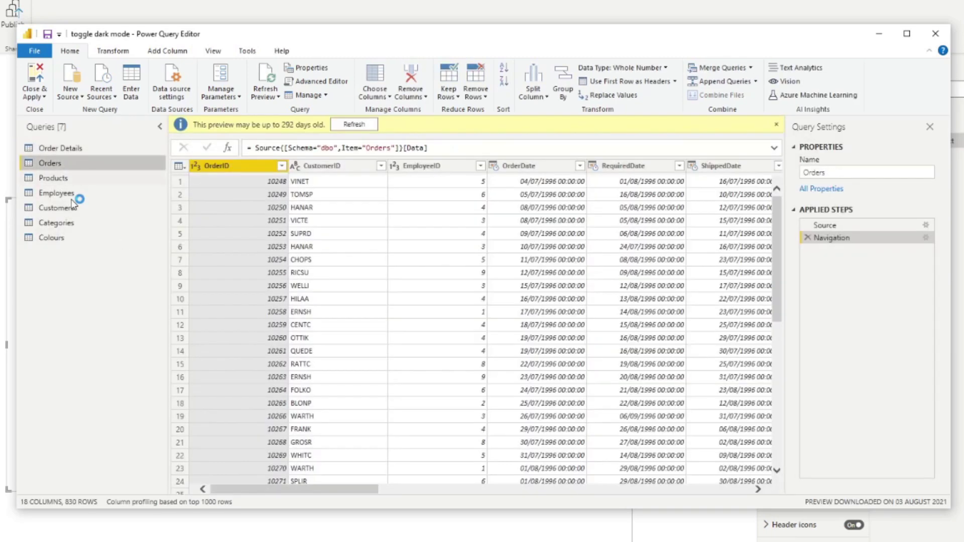
pyautogui.click(50, 237)
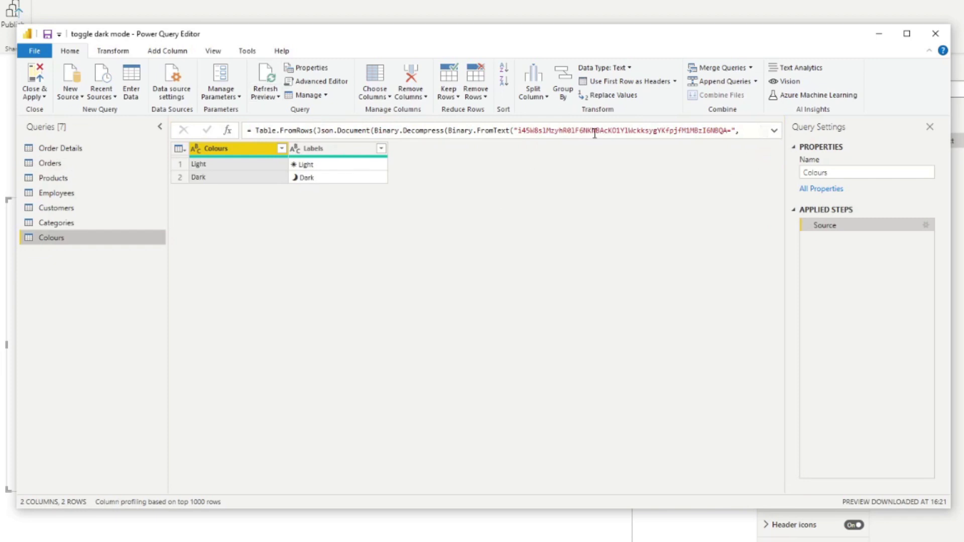
pyautogui.click(929, 224)
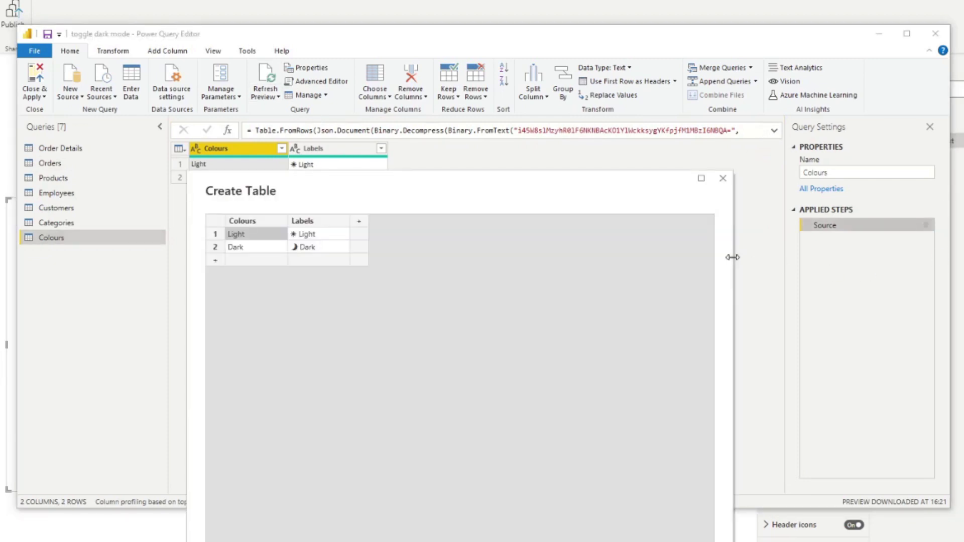
# Add three empty columns named Background, Text and Visuals
pyautogui.click(359, 222)
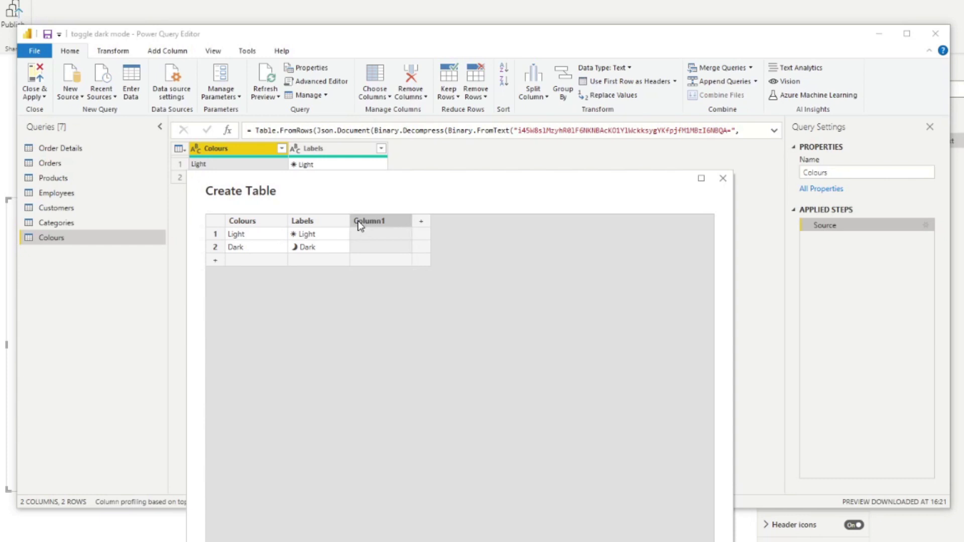
pyautogui.click(421, 221)
pyautogui.click(483, 221)
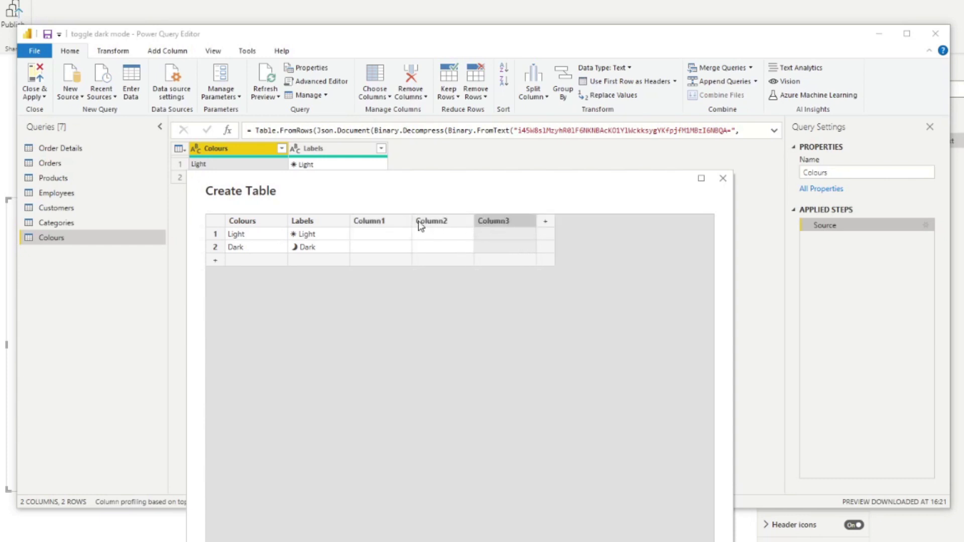
pyautogui.doubleClick(396, 224)
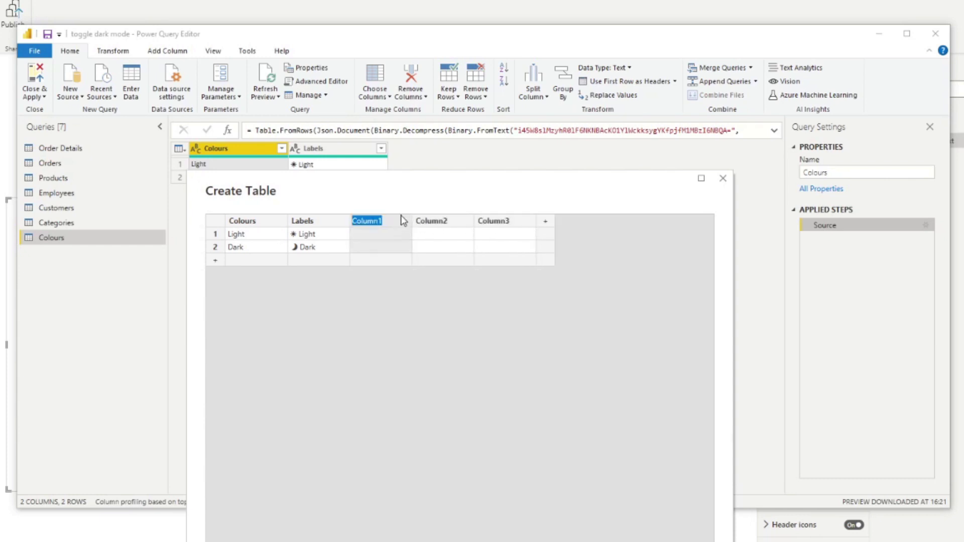
pyautogui.write('Backgroun')
pyautogui.press('Tab')
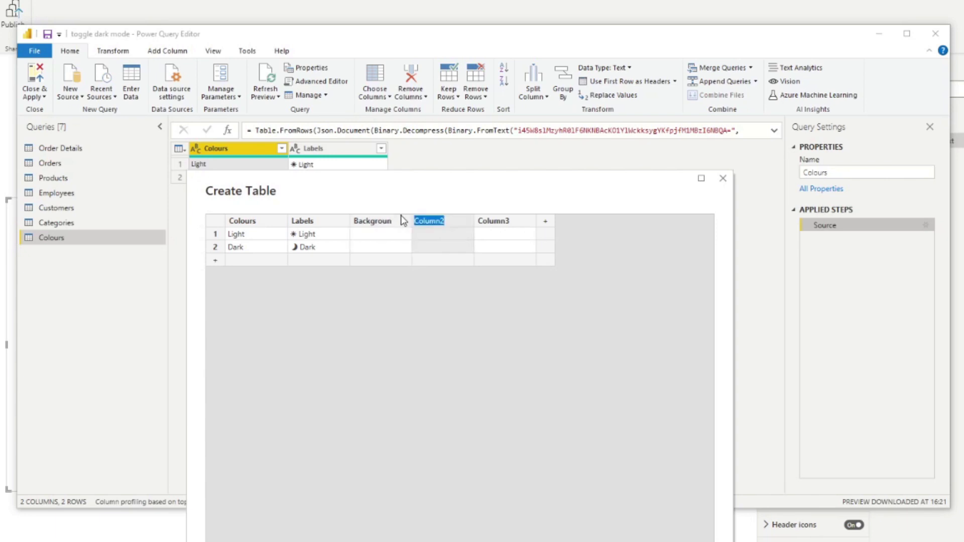
pyautogui.write('Text')
pyautogui.press('Tab')
pyautogui.write('Visuals')
pyautogui.click(399, 223)
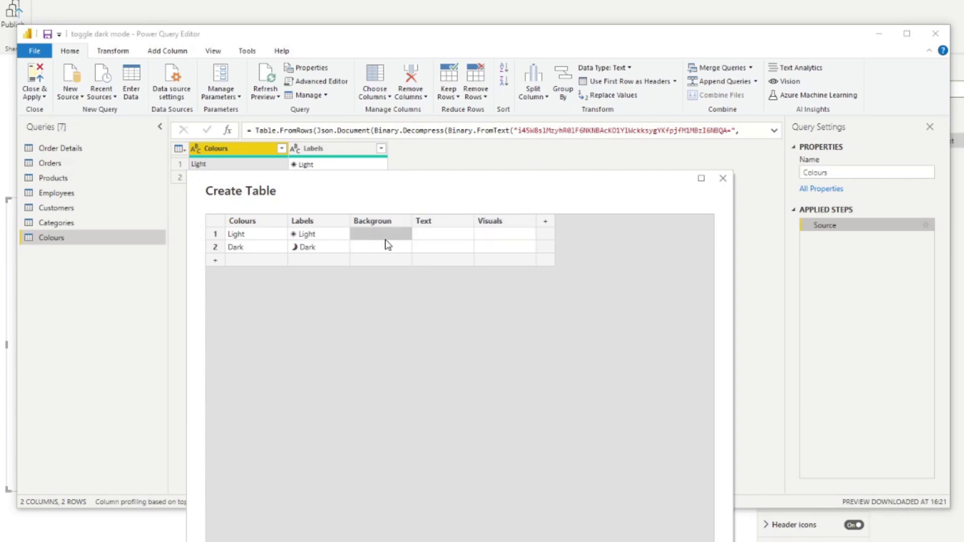
pyautogui.click(398, 224)
pyautogui.press('Return')
# Select the Light row's Background, Text and Visuals cells
pyautogui.click(445, 236)
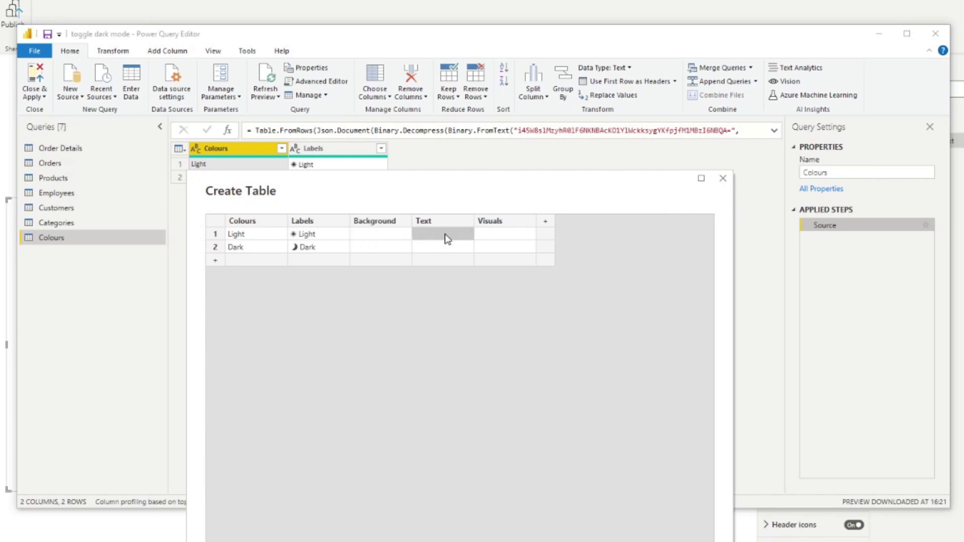
pyautogui.click(492, 238)
pyautogui.click(443, 240)
pyautogui.click(387, 240)
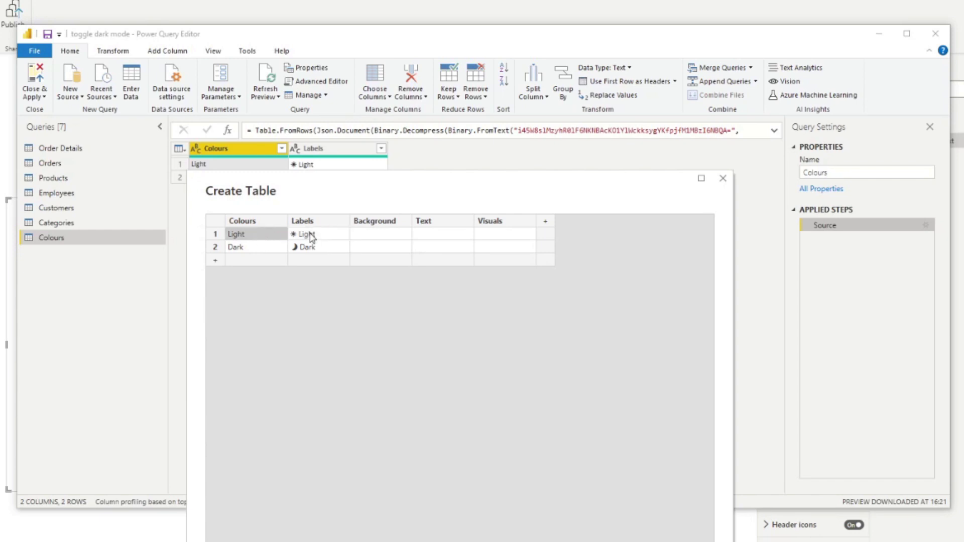
pyautogui.click(495, 236)
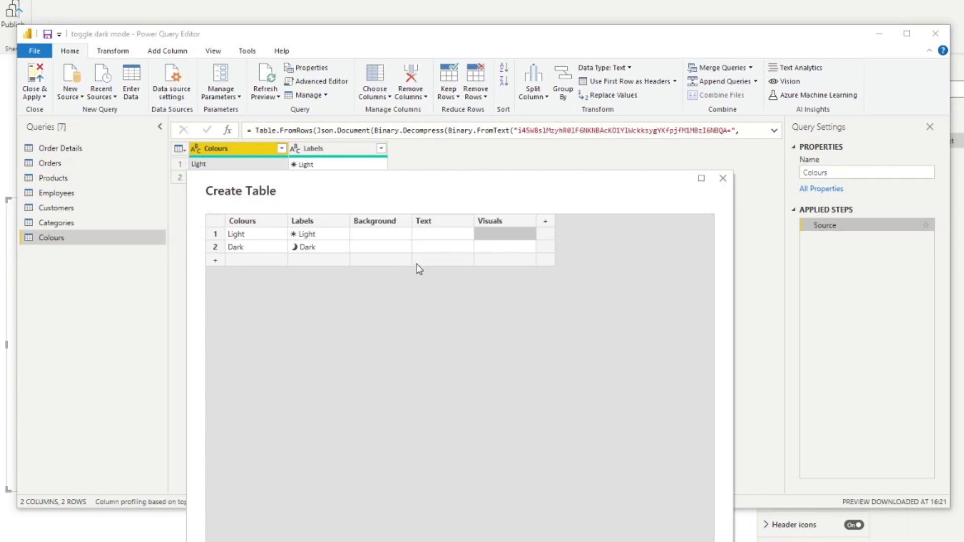
# In the Colours workbook, autofit columns A to C to their contents
pyautogui.hotkey('alt', 'Tab')
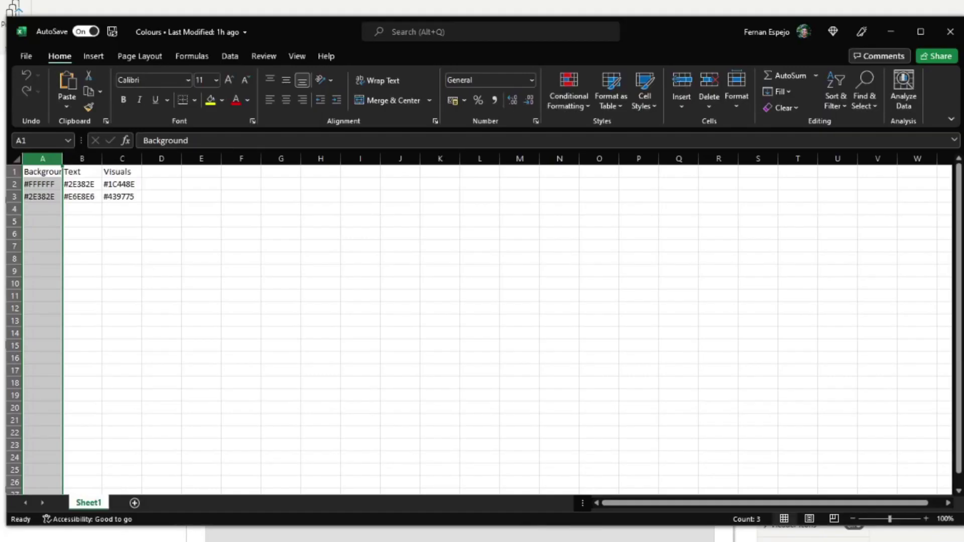
pyautogui.click(125, 221)
pyautogui.moveTo(59, 160); pyautogui.dragTo(121, 159)
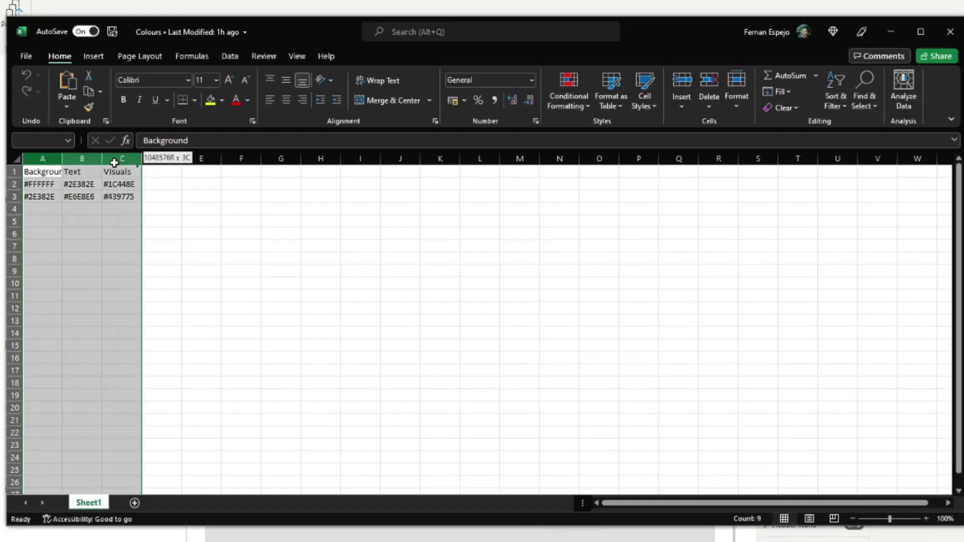
pyautogui.doubleClick(142, 158)
pyautogui.click(161, 234)
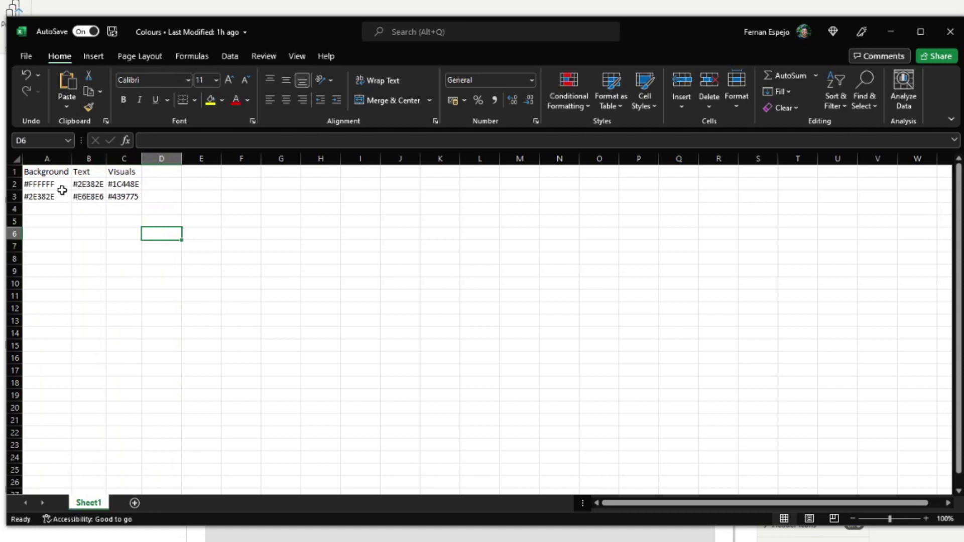
# Copy the A2:C3 hex codes into the Create Table grid's Light Background cell, then minimise Excel
pyautogui.moveTo(40, 181); pyautogui.dragTo(123, 189)
pyautogui.hotkey('ctrl', 'c')
pyautogui.hotkey('alt', 'Tab')
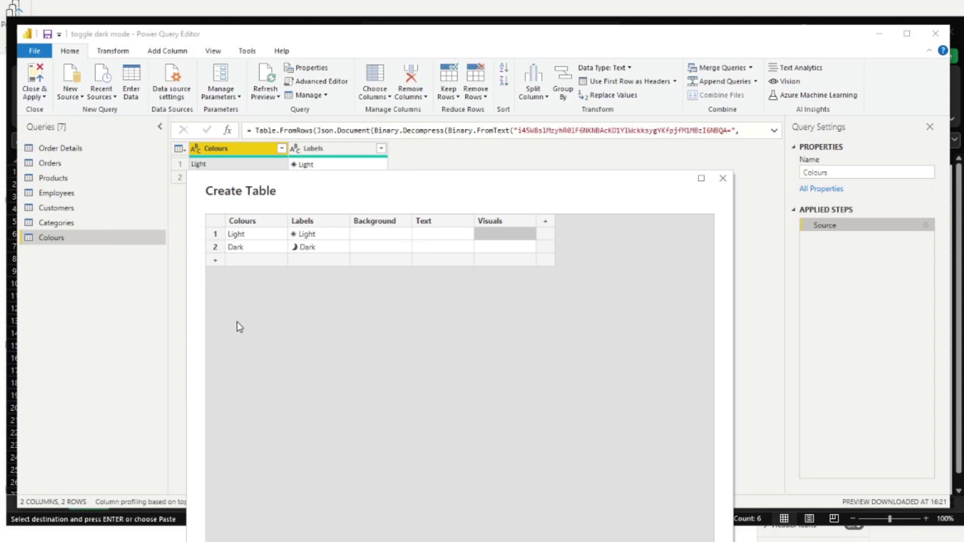
pyautogui.click(377, 236)
pyautogui.hotkey('ctrl', 'v')
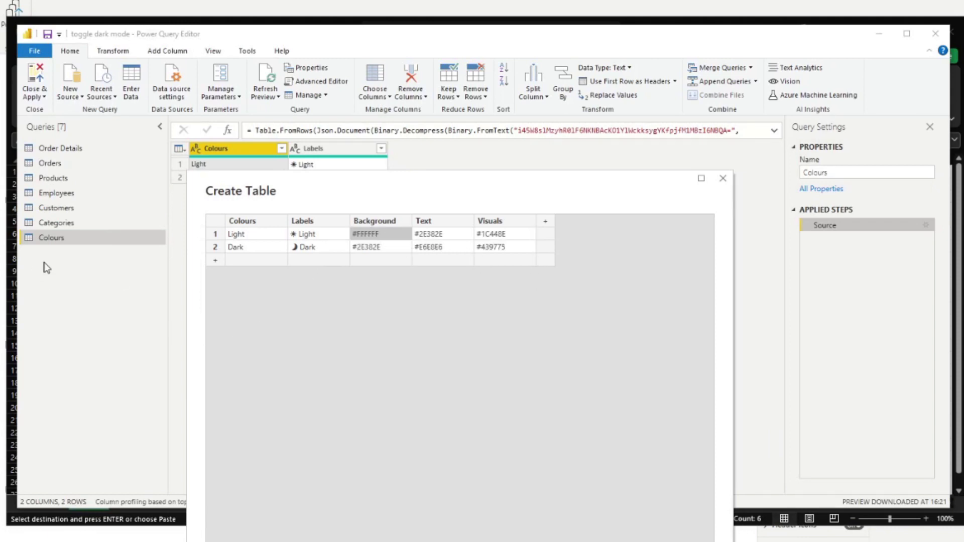
pyautogui.hotkey('alt', 'Tab')
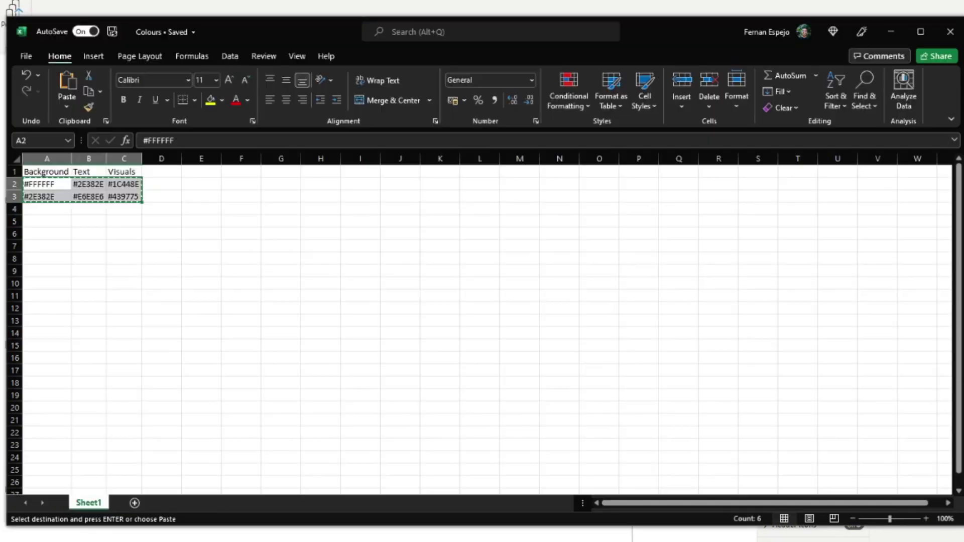
pyautogui.click(890, 32)
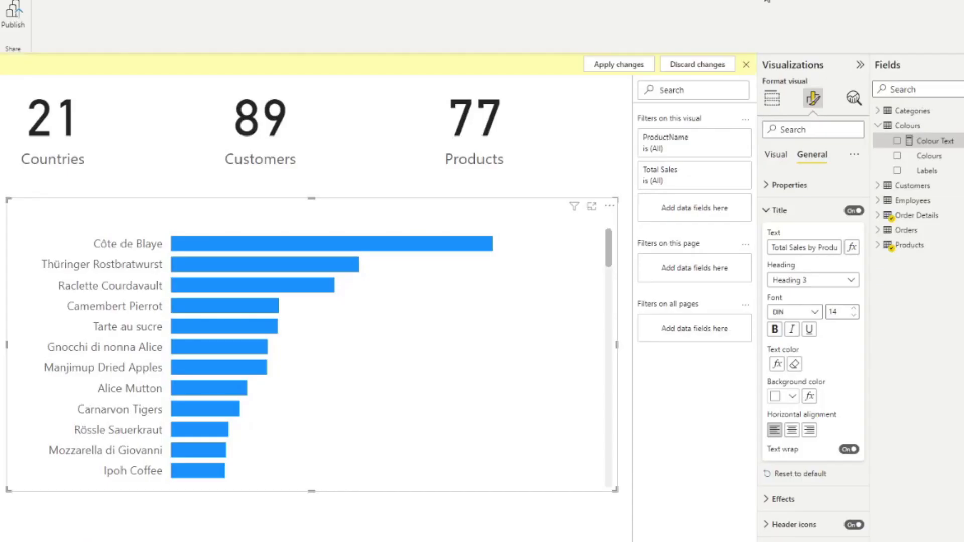
pyautogui.hotkey('alt', 'Tab')
pyautogui.hotkey('alt', 'Tab')
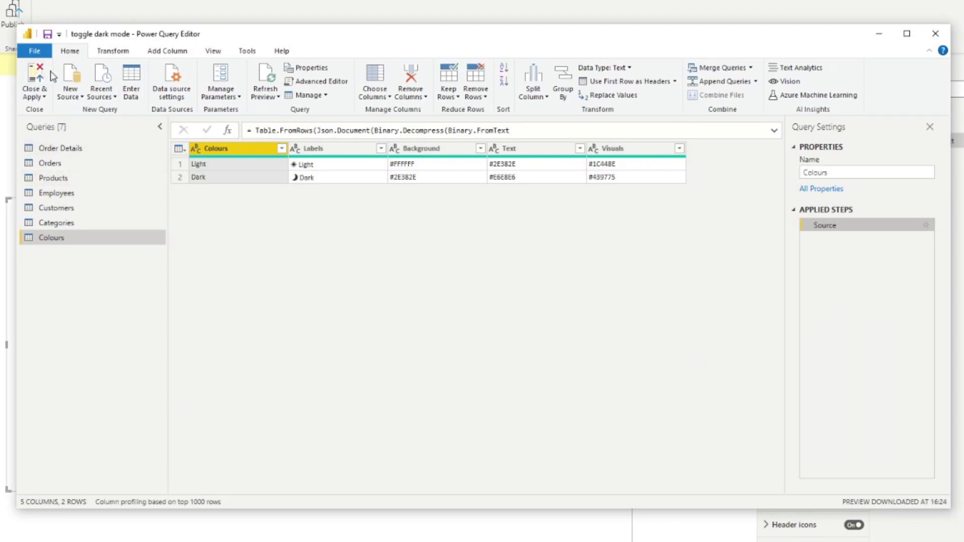
# Apply the query changes and replace the placeholder colour with VAR _selected = SELECTEDVALUE(
pyautogui.click(32, 73)
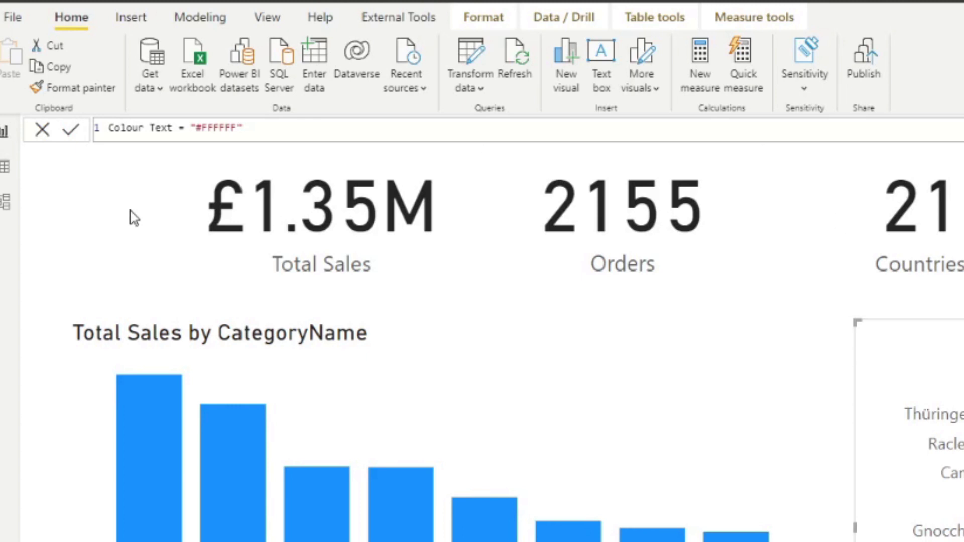
pyautogui.moveTo(244, 128); pyautogui.dragTo(195, 129)
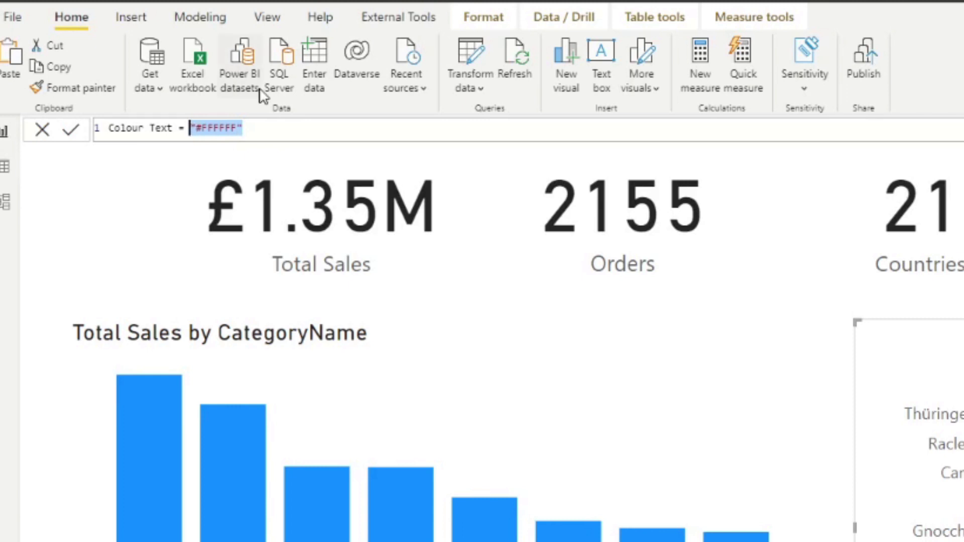
pyautogui.press('BackSpace')
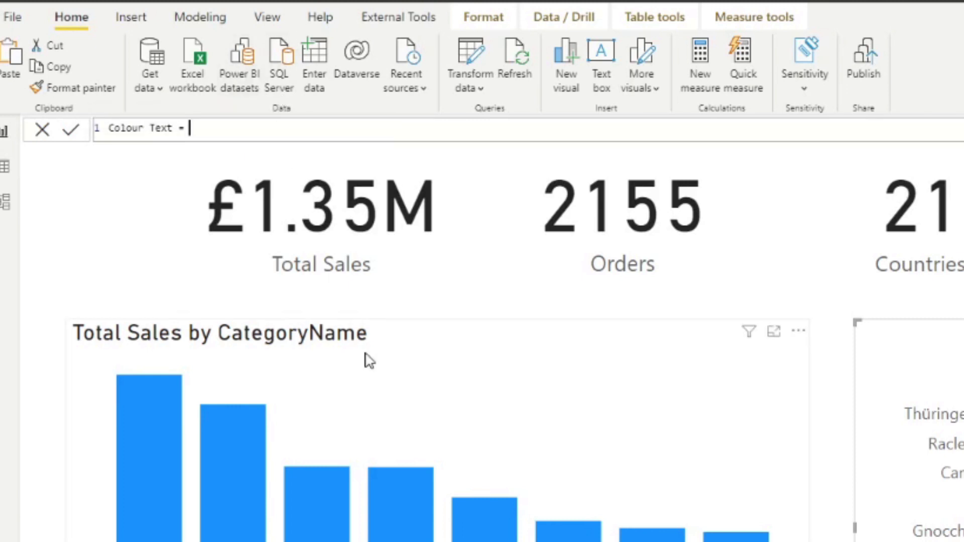
pyautogui.hotkey('shift', 'Return')
pyautogui.write('VA')
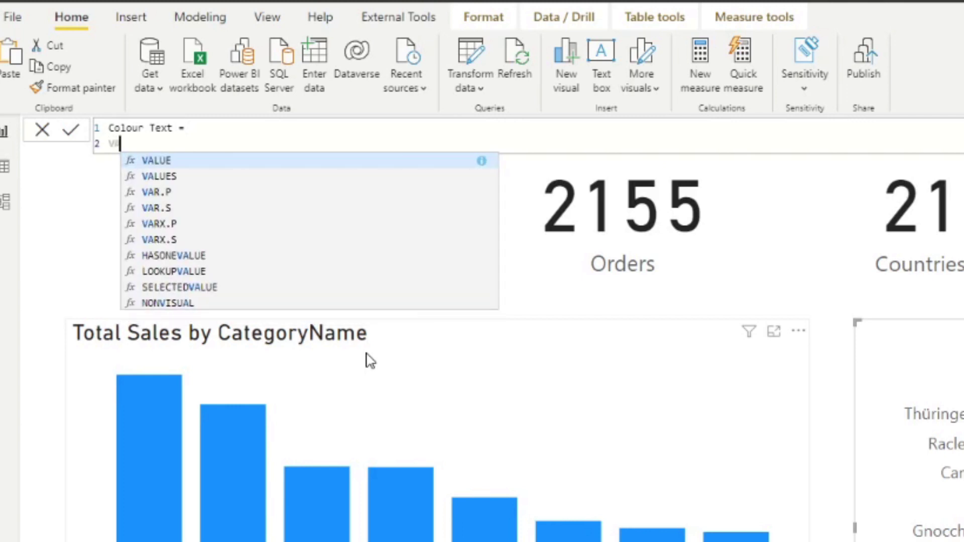
pyautogui.write('R _s')
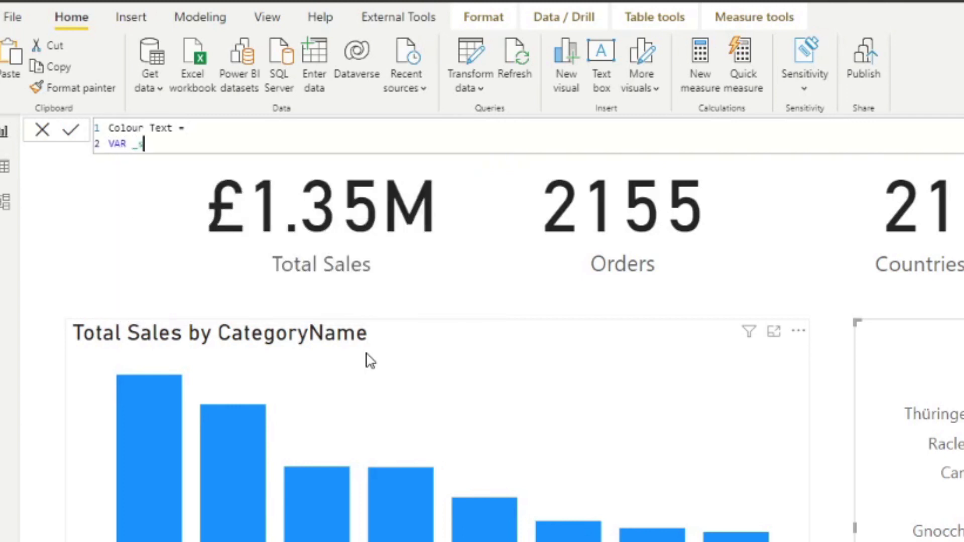
pyautogui.write('elected = SE')
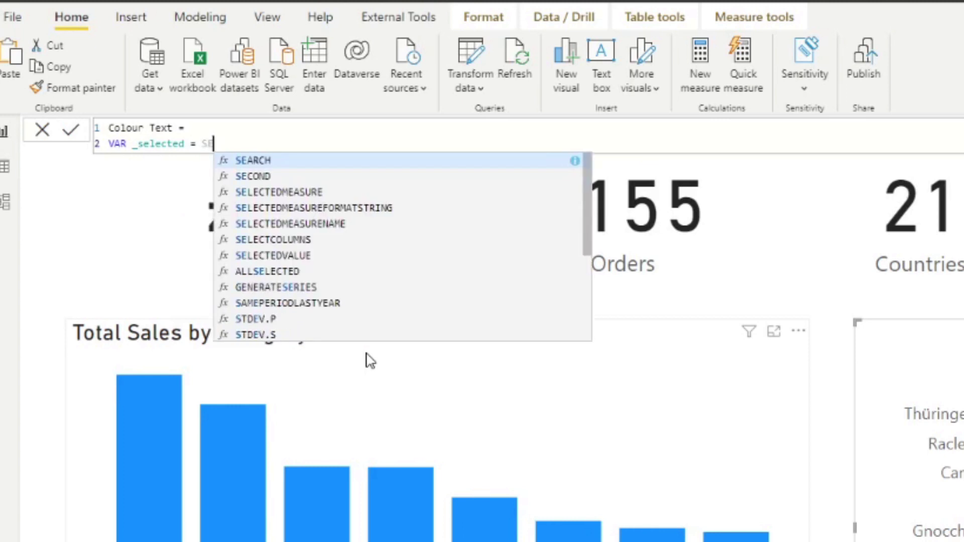
pyautogui.write('LECTE')
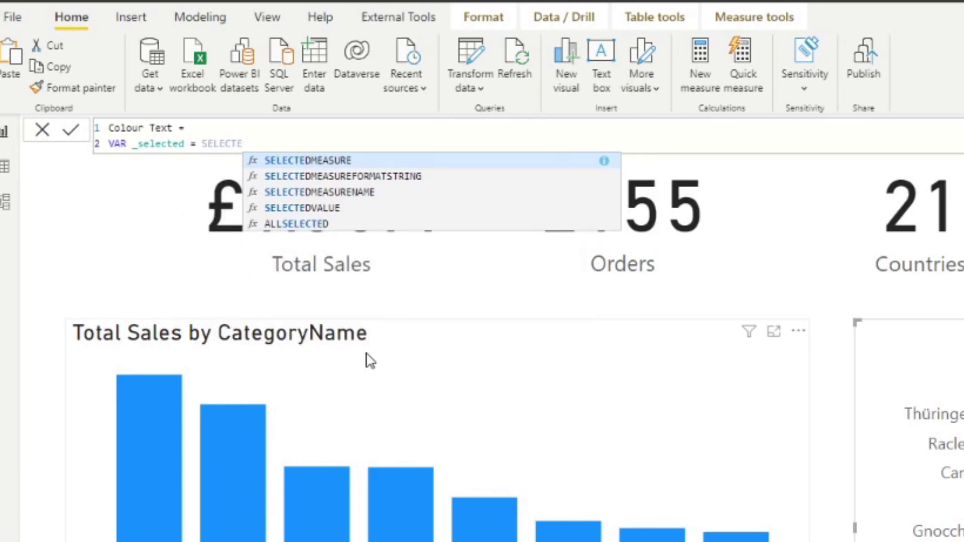
pyautogui.press('Down')
pyautogui.press('Down')
pyautogui.press('Down')
pyautogui.press('Tab')
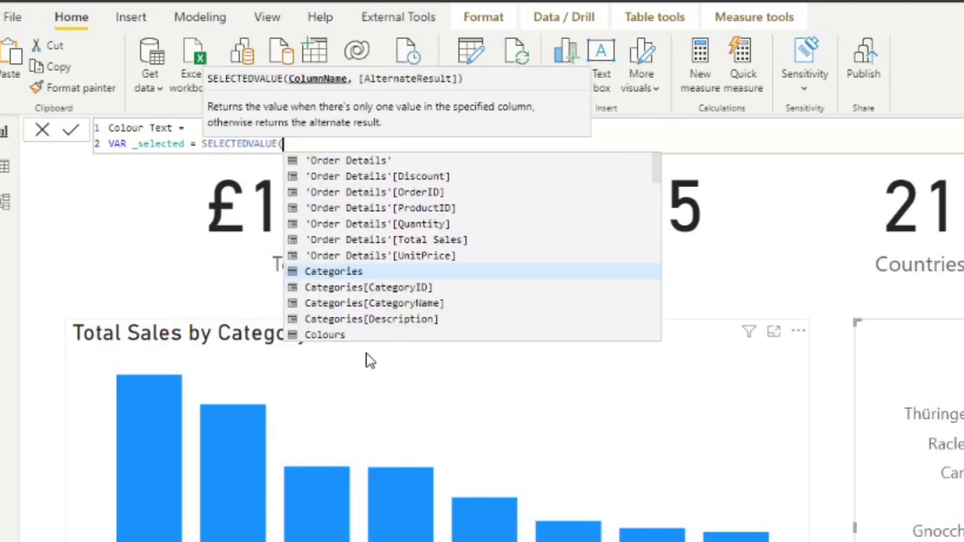
pyautogui.write('O')
pyautogui.press('BackSpace')
# Finish the formula with Colours[Text], RETURN and IF(ISBLANK(_selected), "Light", _selected)
pyautogui.write('Colour')
pyautogui.press('Down')
pyautogui.press('Down')
pyautogui.press('Down')
pyautogui.press('Down')
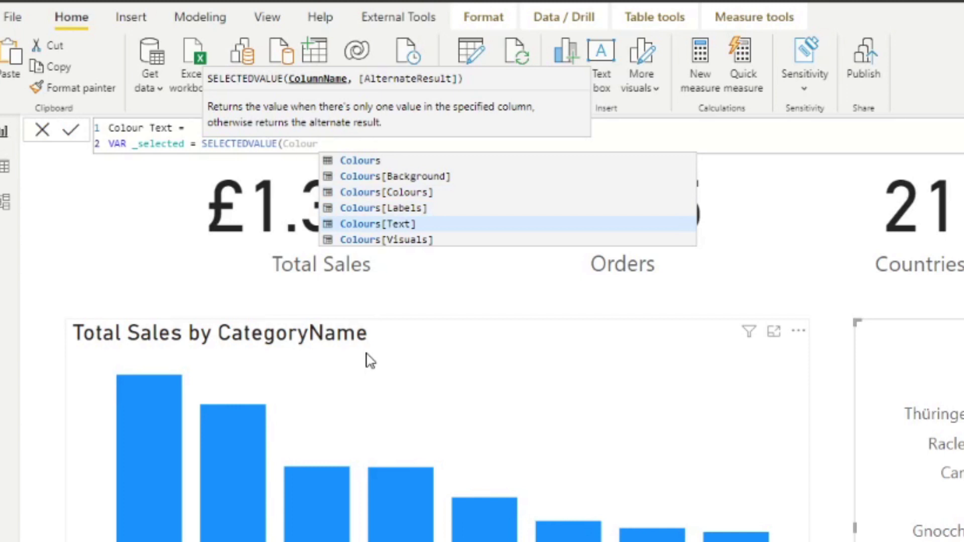
pyautogui.press('Tab')
pyautogui.write(')')
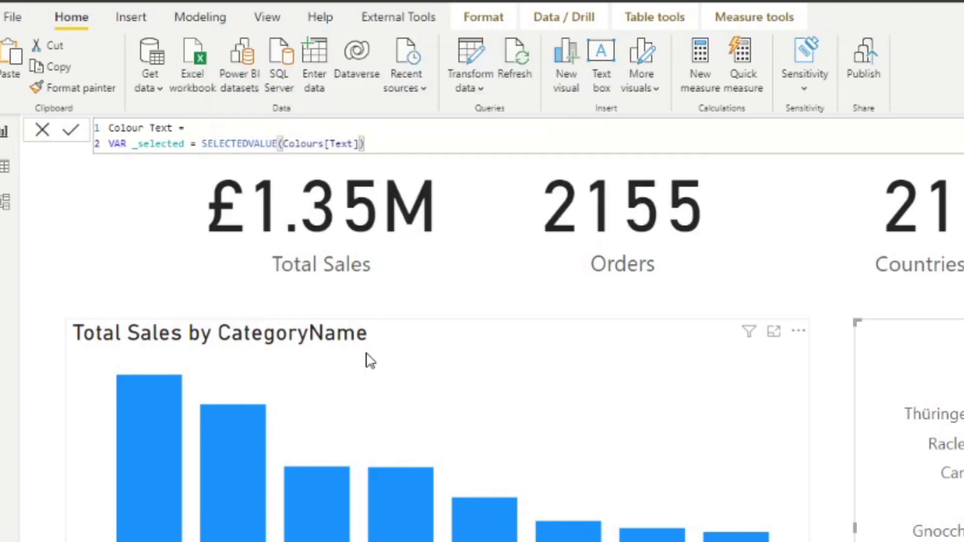
pyautogui.press('Return')
pyautogui.write('RETURN')
pyautogui.press('Return')
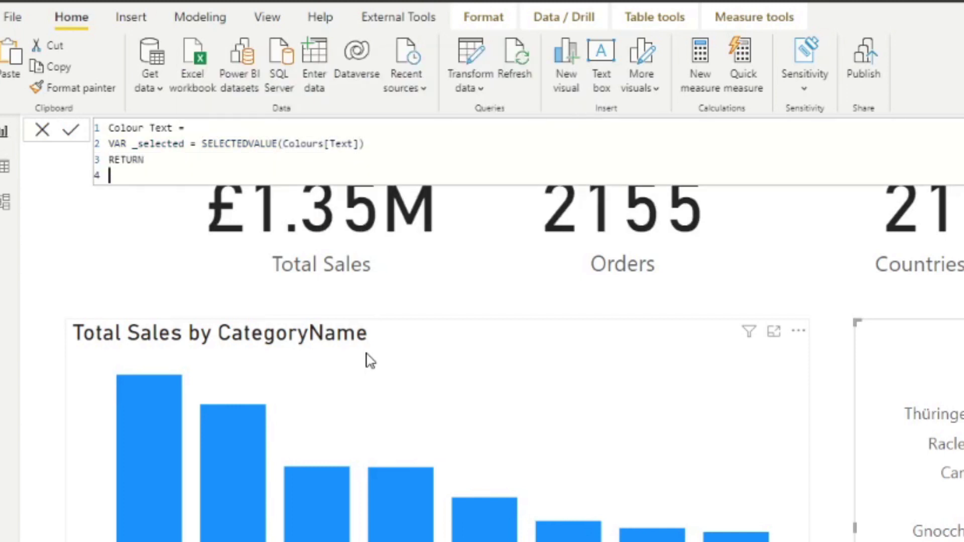
pyautogui.write('IF( ')
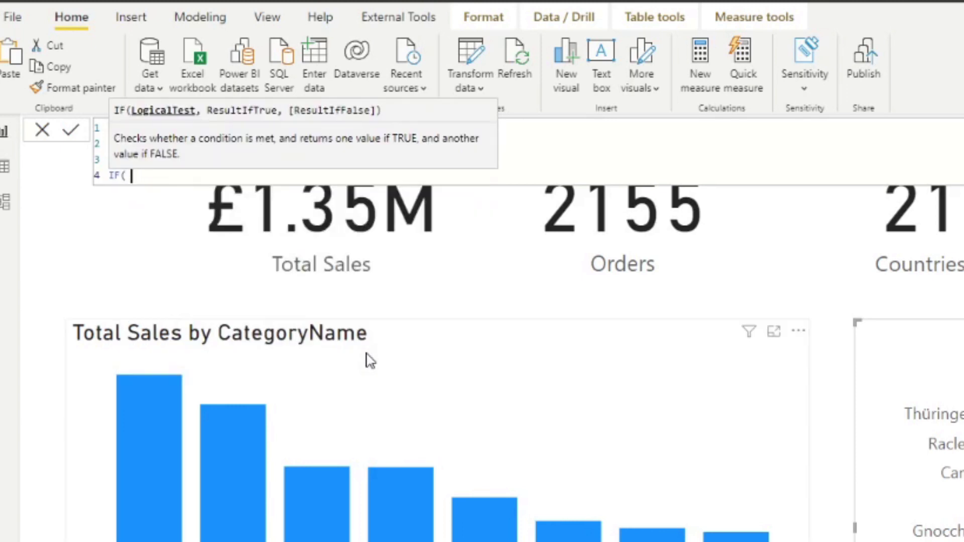
pyautogui.write('ISBLANK(')
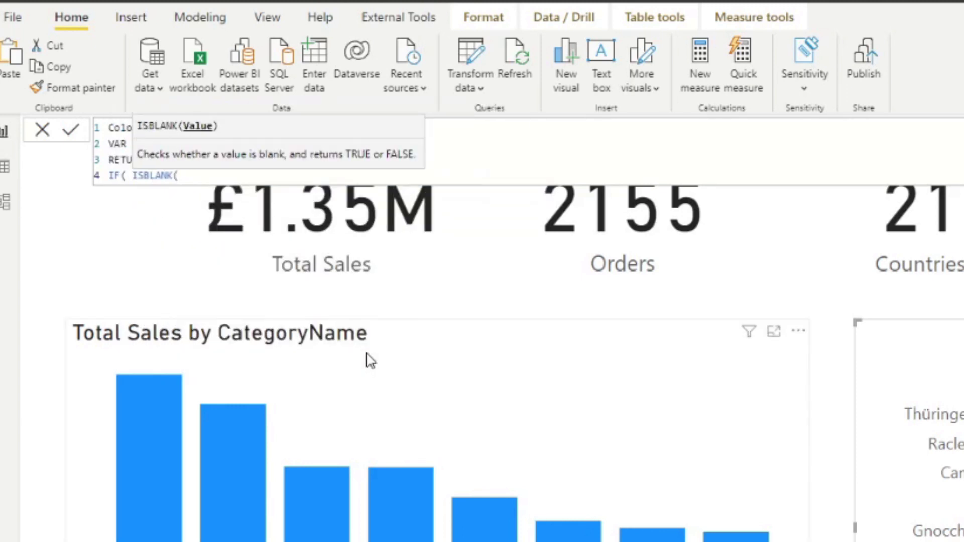
pyautogui.write('_selected), ')
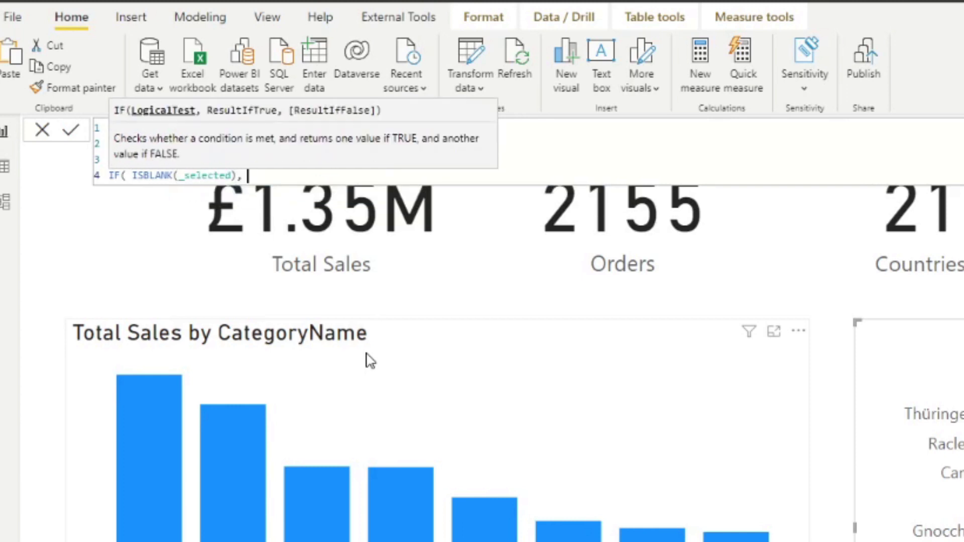
pyautogui.write('"Ligh')
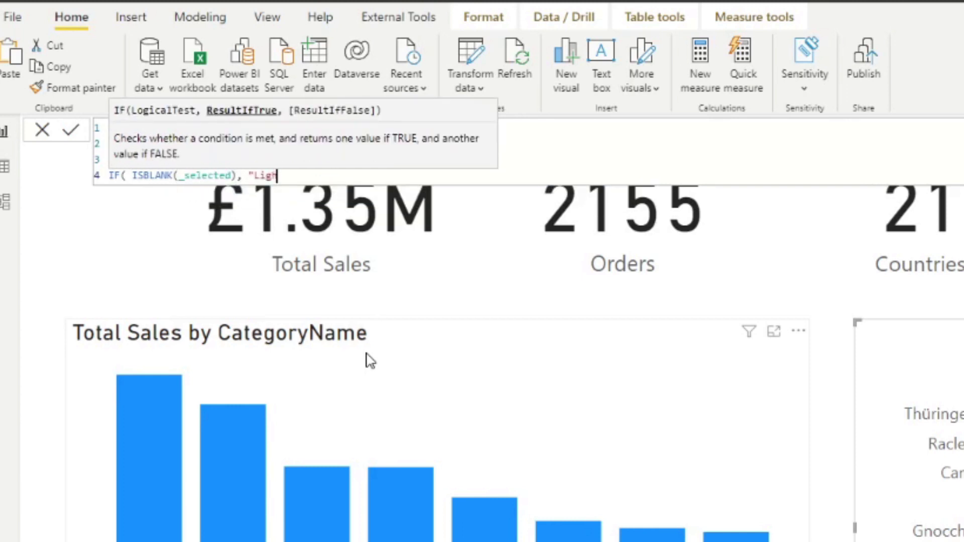
pyautogui.write('t",')
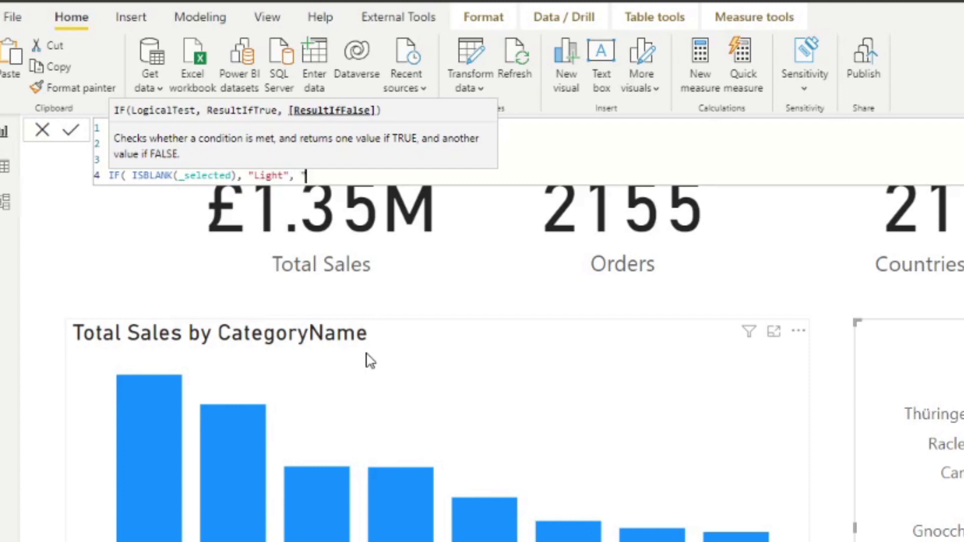
pyautogui.press('BackSpace')
pyautogui.write('_selected)')
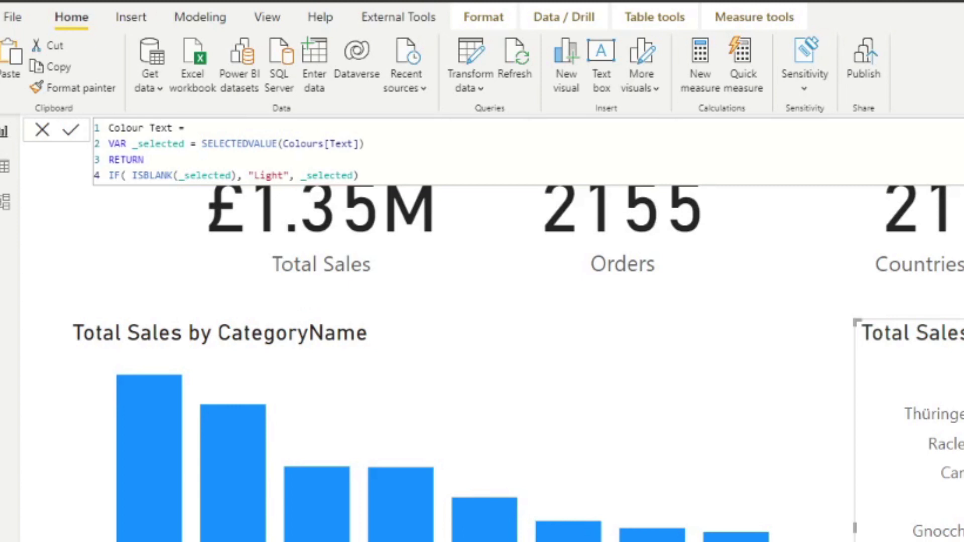
# Commit the Colour Text measure and toggle the slicer between Dark and Light twice to test it
pyautogui.press('Escape')
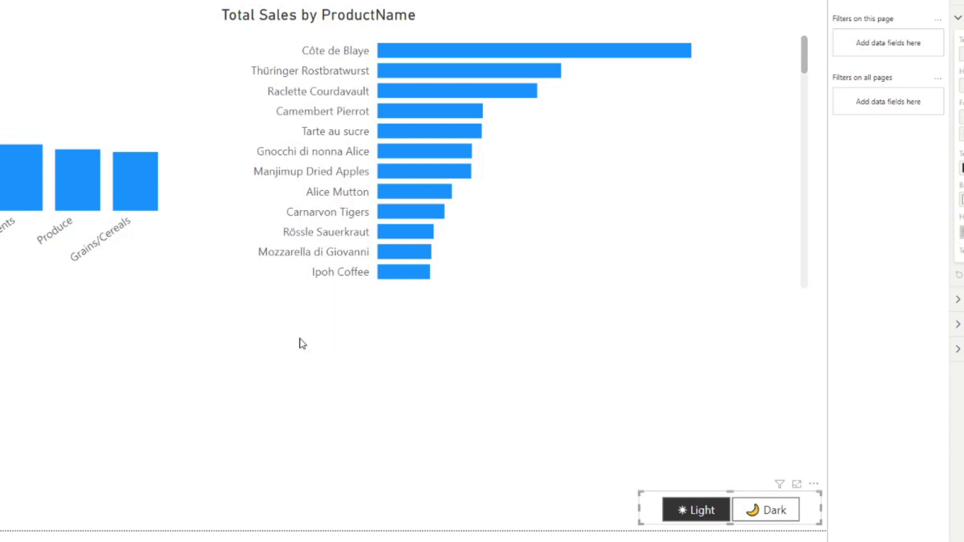
pyautogui.click(490, 428)
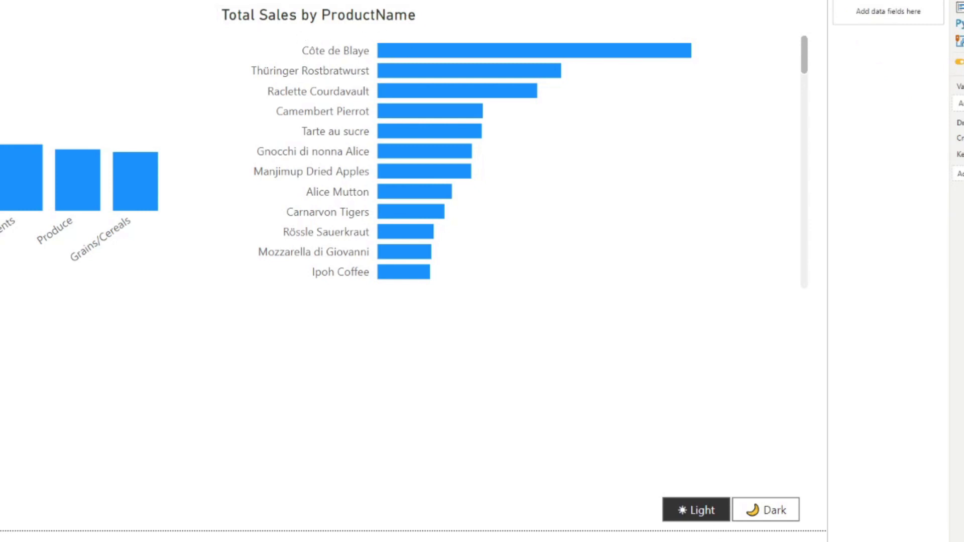
pyautogui.click(772, 517)
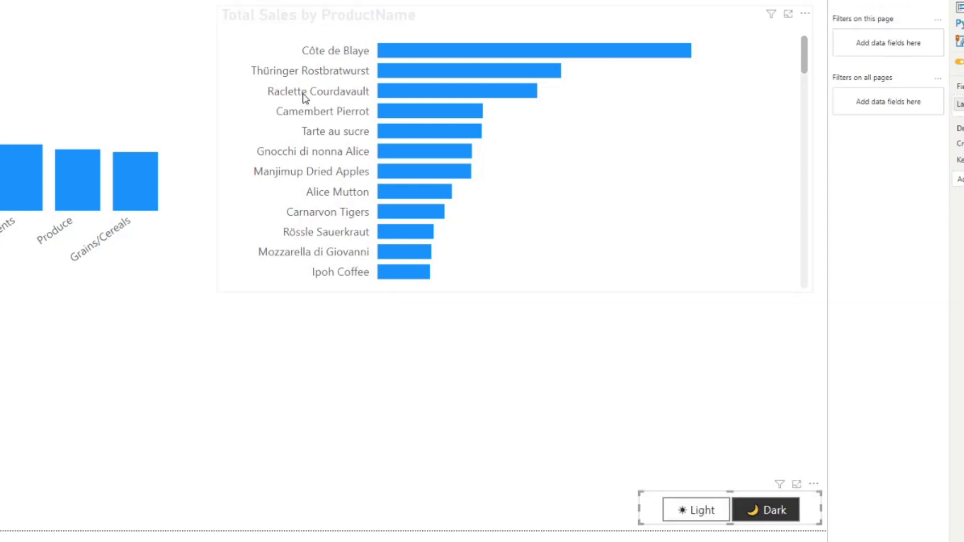
pyautogui.click(697, 510)
pyautogui.click(757, 512)
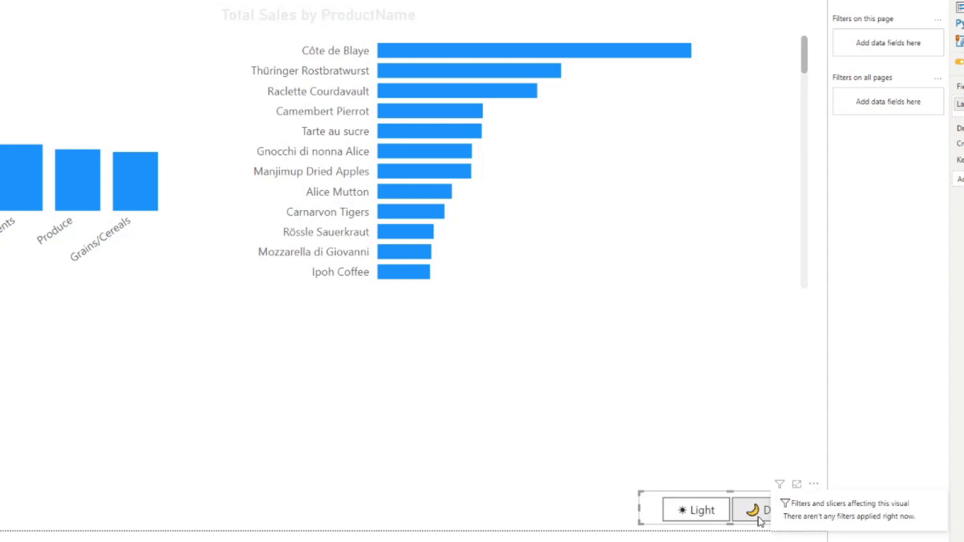
pyautogui.click(696, 511)
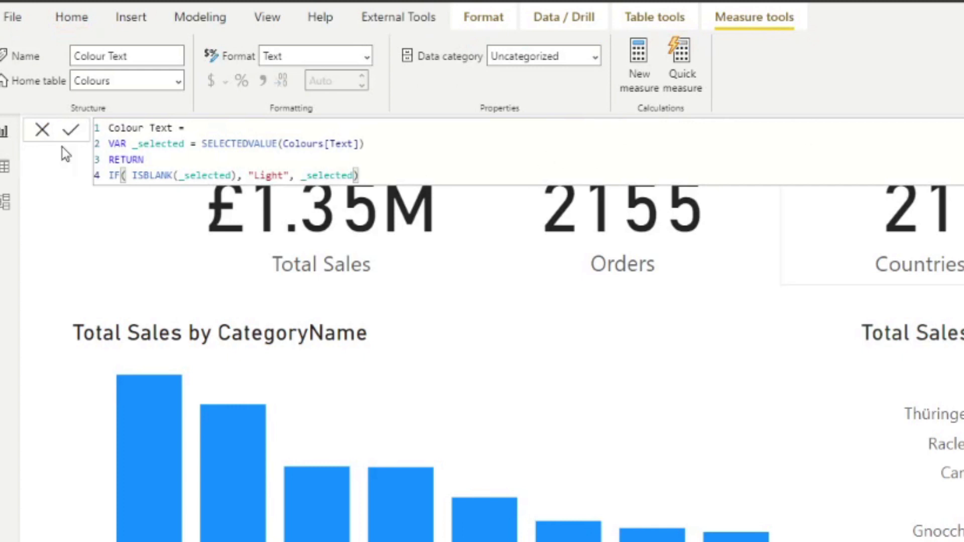
# Create a Colour Visuals measure from the Colour Text formula, reading Colours[Visuals]
pyautogui.click(283, 158)
pyautogui.hotkey('ctrl', 'a')
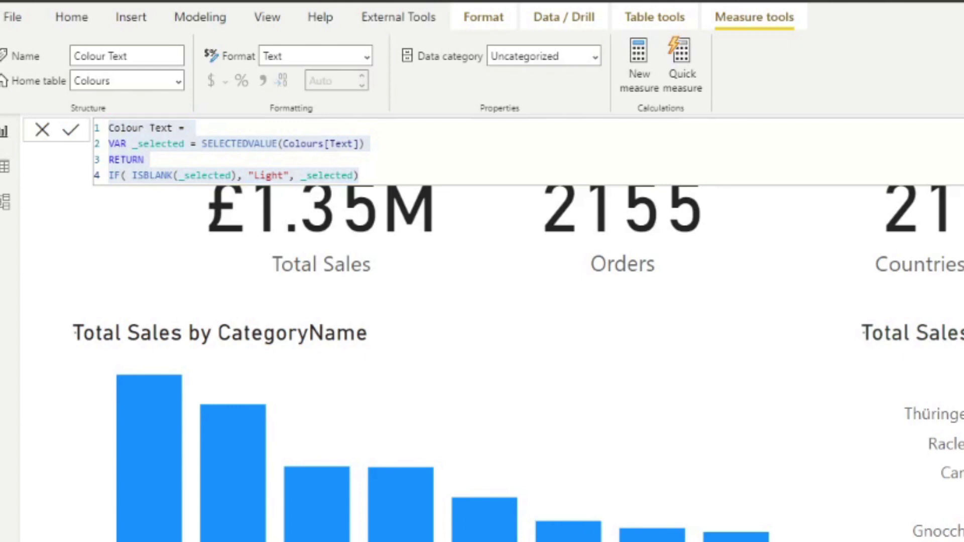
pyautogui.write('Colour Text = VAR _selected = SELECTEDVALUE(Colours[Text]) RETURN IF( ISBLANK(_selected), "Light", _selected)')
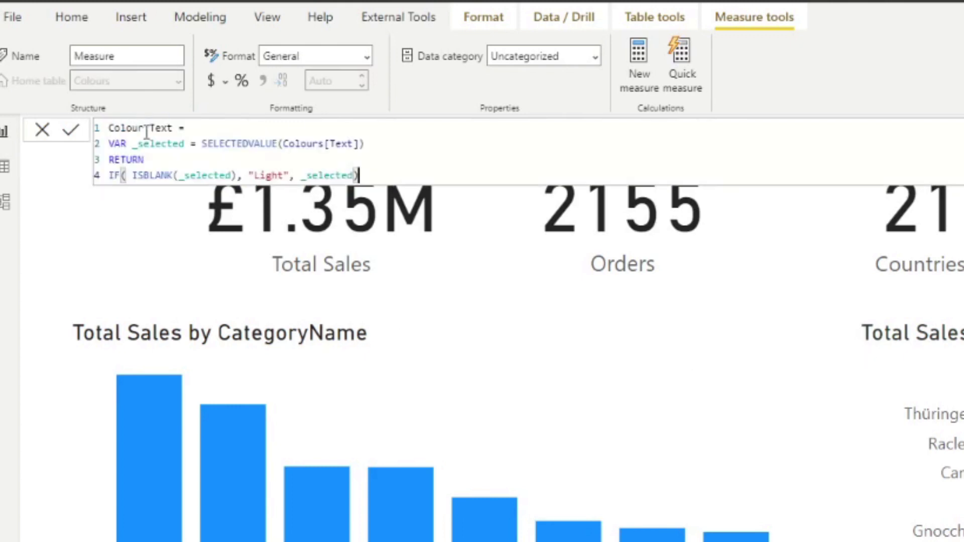
pyautogui.doubleClick(164, 129)
pyautogui.write('Visual')
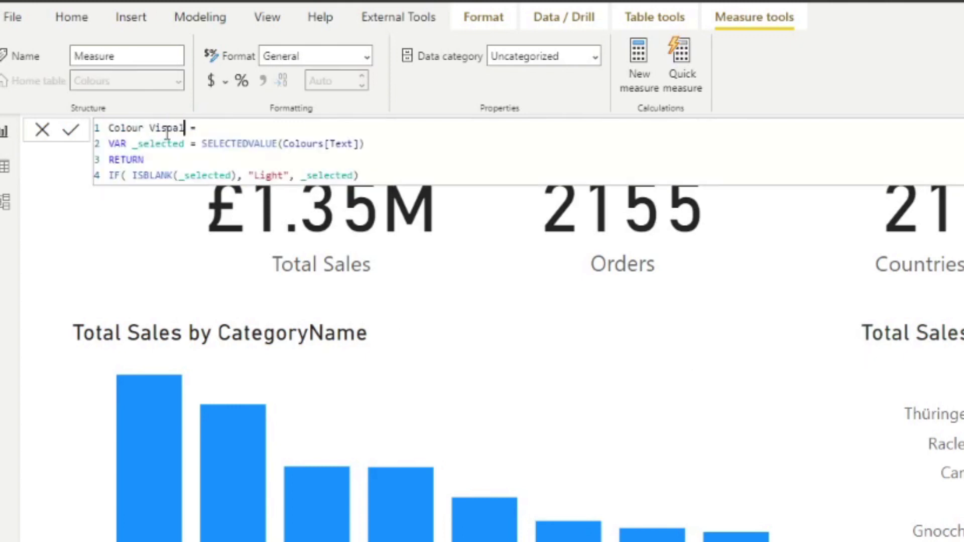
pyautogui.write('s')
pyautogui.doubleClick(340, 145)
pyautogui.write('Visuals')
pyautogui.click(449, 236)
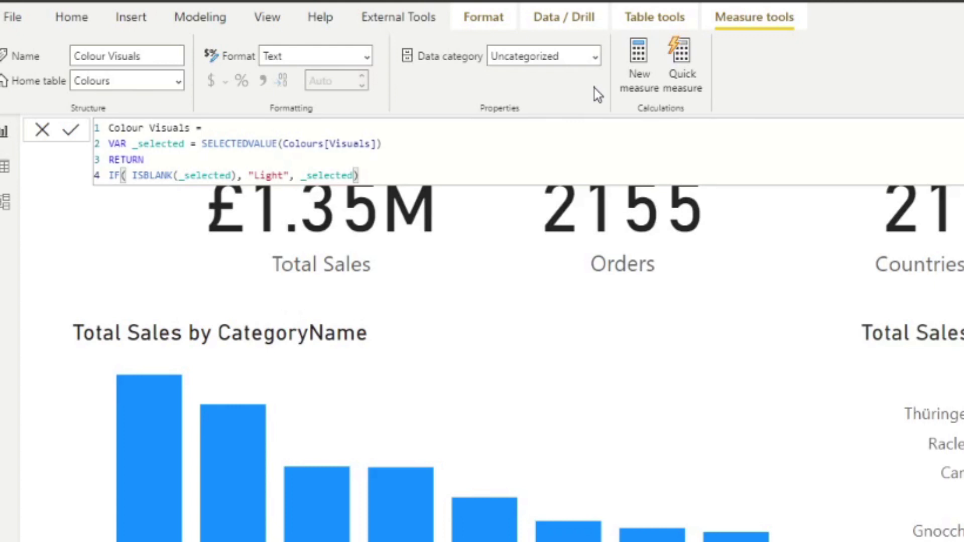
# Create a Colour Background measure reading Colours[Background] with the "Light" fallback
pyautogui.click(637, 60)
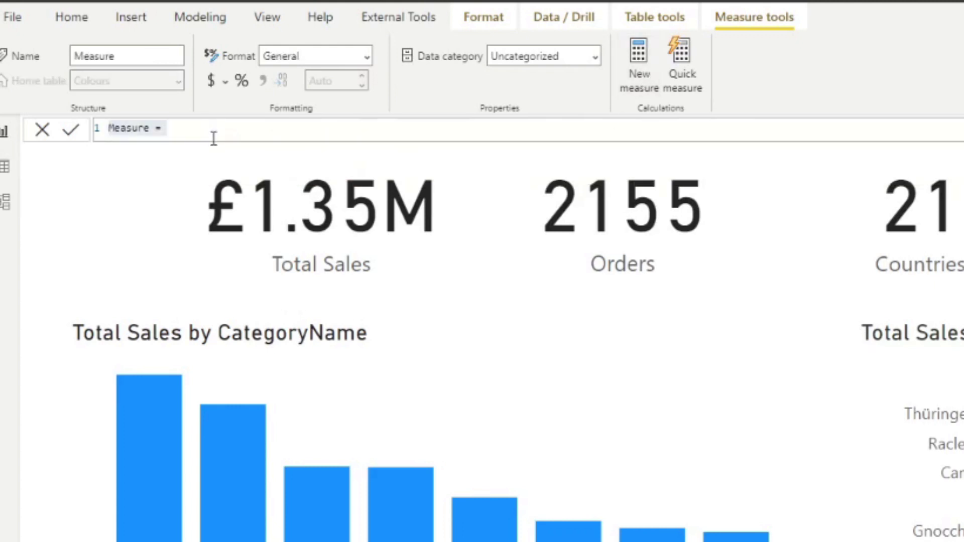
pyautogui.write('Colour Text = VAR _selected = SELECTEDVALUE(Colours[Text]) RETURN IF( ISBLANK(_selected), "Light", _selected)')
pyautogui.doubleClick(162, 128)
pyautogui.write('Backgroun')
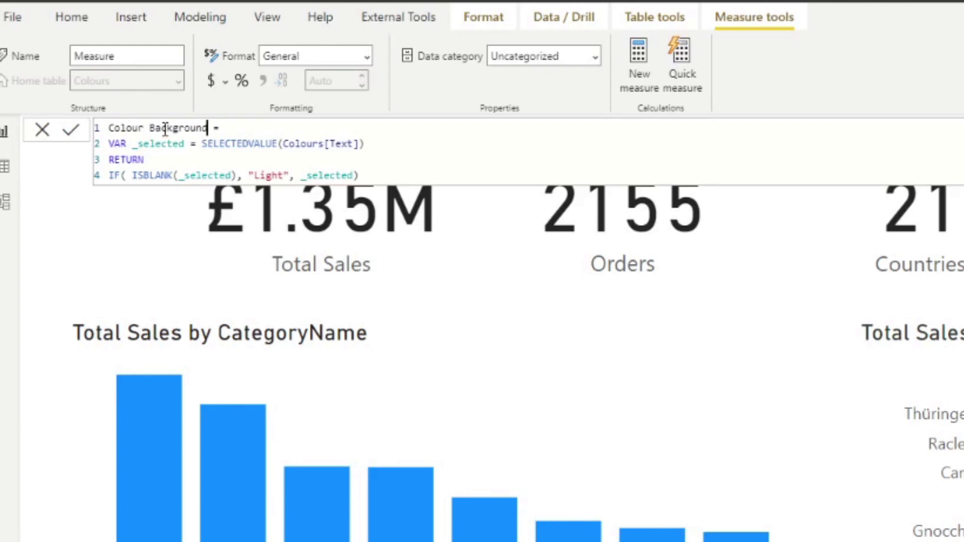
pyautogui.doubleClick(165, 129)
pyautogui.hotkey('ctrl', 'c')
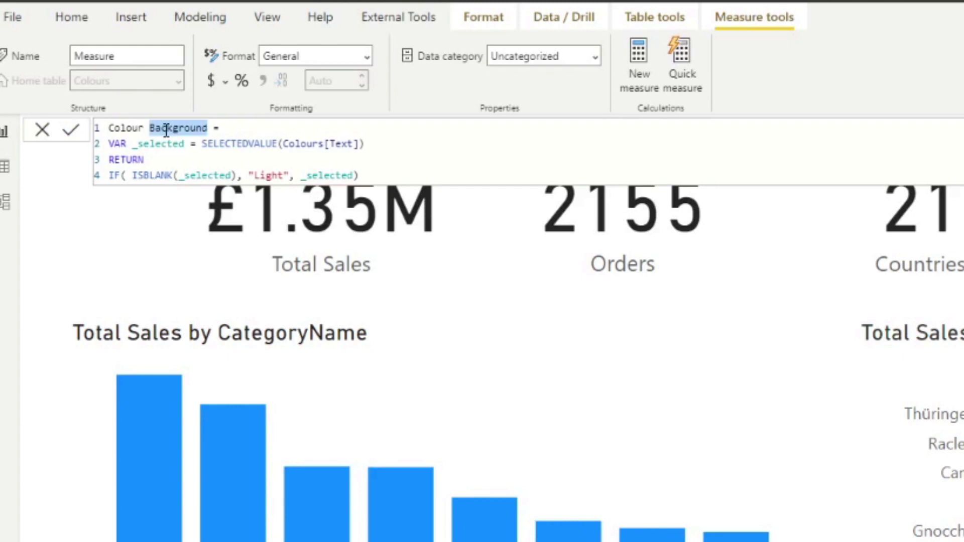
pyautogui.doubleClick(342, 144)
pyautogui.hotkey('ctrl', 'v')
pyautogui.click(371, 176)
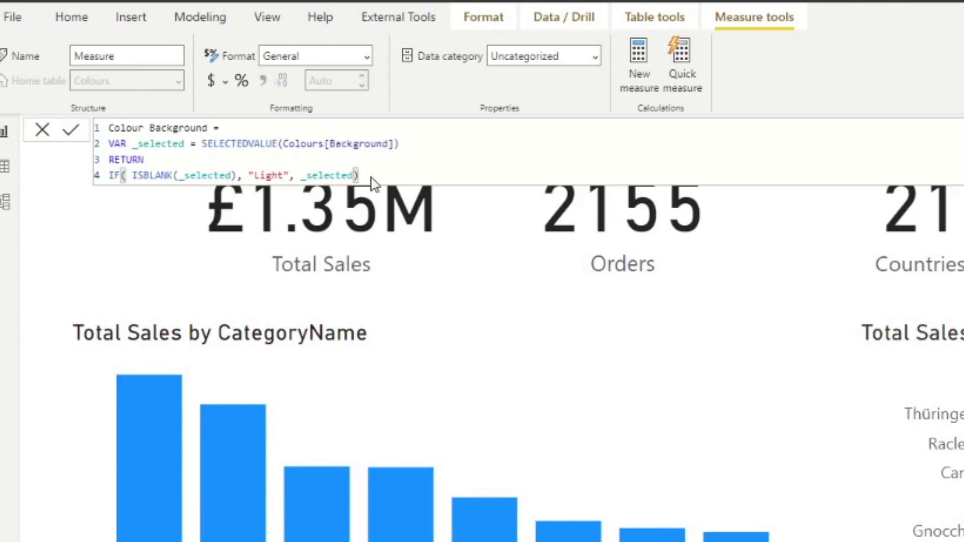
pyautogui.press('Return')
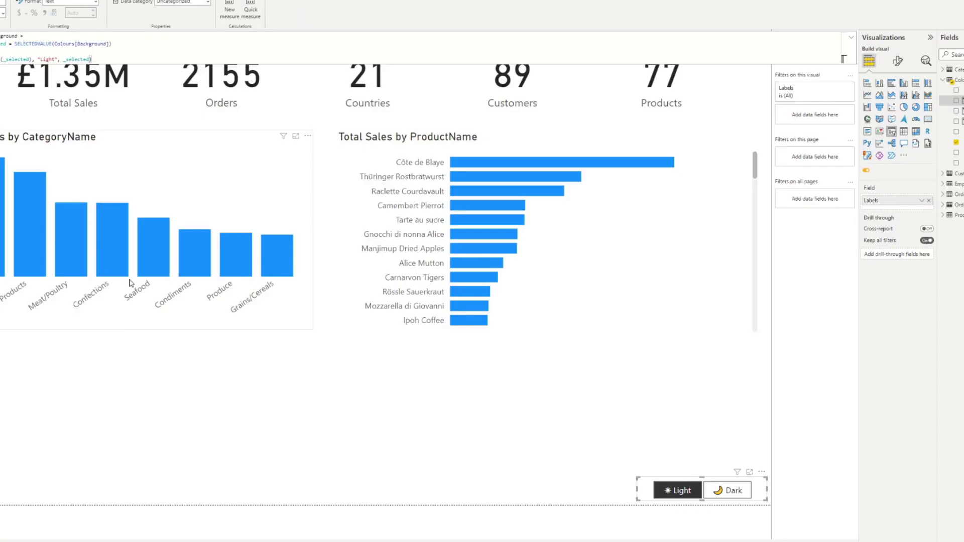
# Set the Total Sales card's callout value colour to Field value from Colours > Colour Text
pyautogui.click(316, 413)
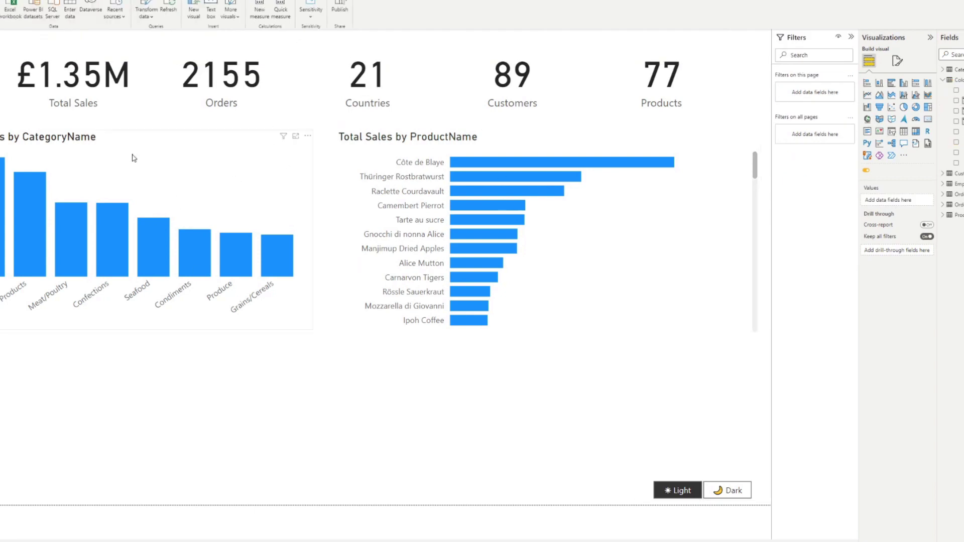
pyautogui.click(95, 70)
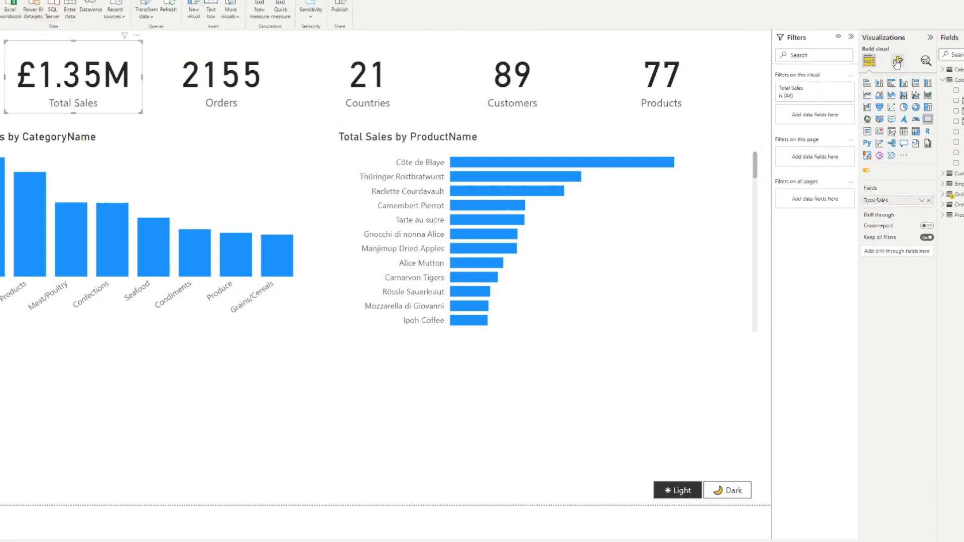
pyautogui.click(897, 61)
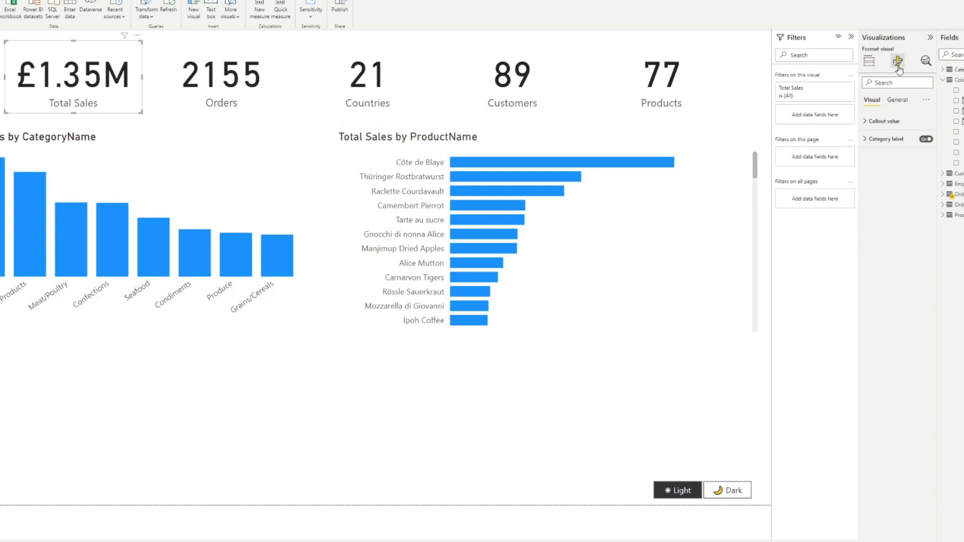
pyautogui.click(871, 123)
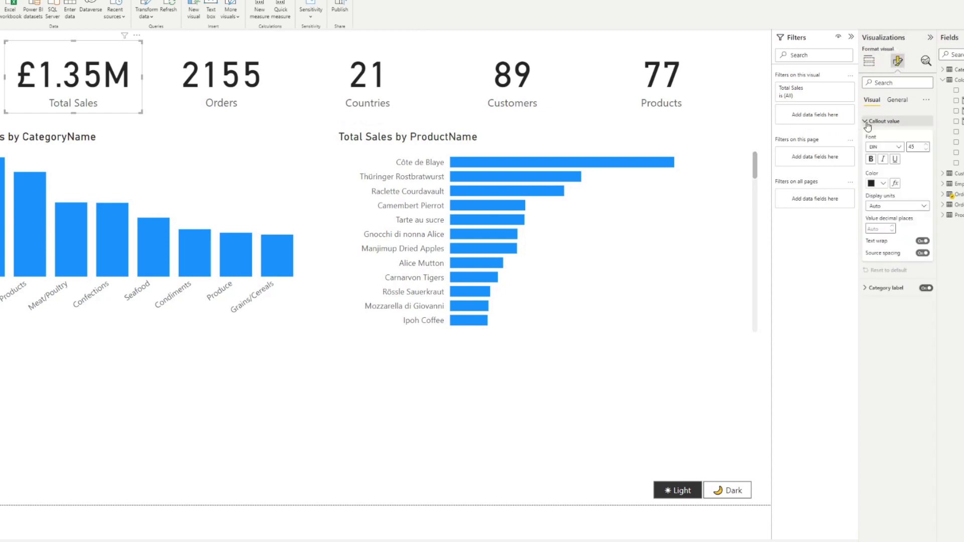
pyautogui.click(895, 183)
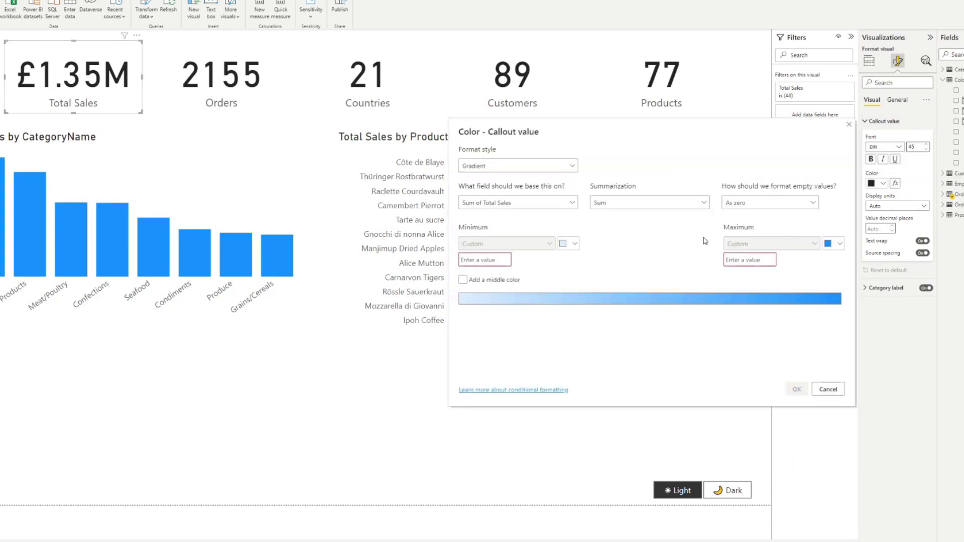
pyautogui.click(511, 166)
pyautogui.click(492, 207)
pyautogui.click(497, 203)
pyautogui.click(465, 244)
pyautogui.click(499, 280)
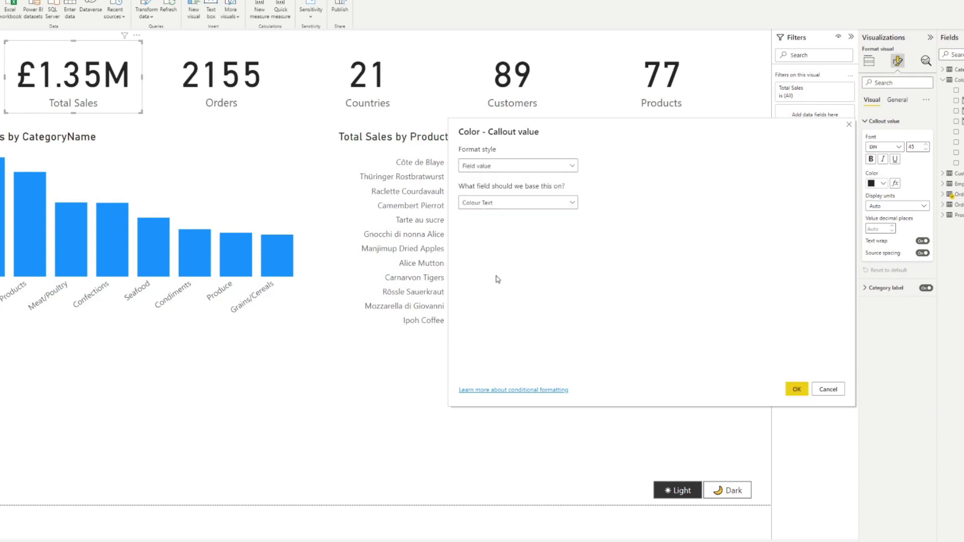
pyautogui.click(796, 389)
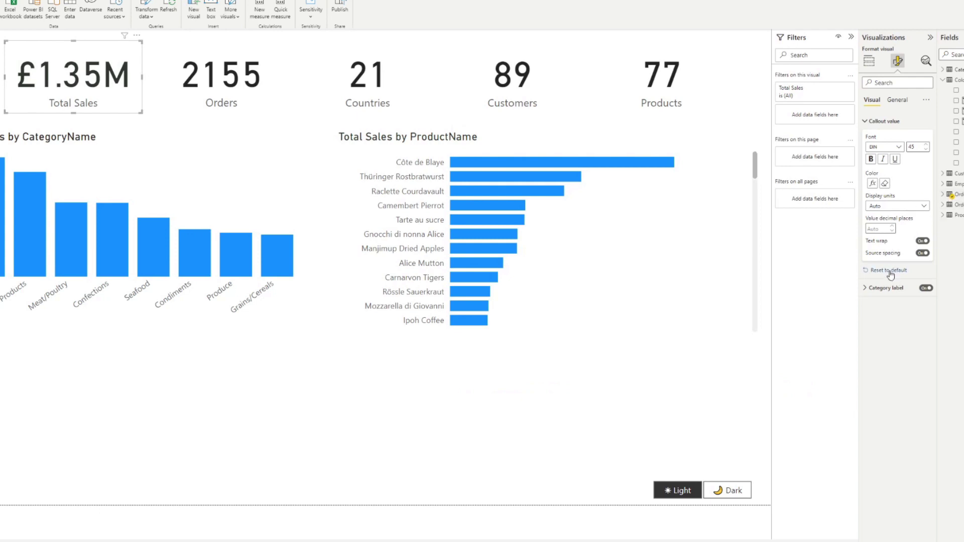
pyautogui.click(883, 122)
# Set the card's category label colour to Field value from Colour Text
pyautogui.click(885, 139)
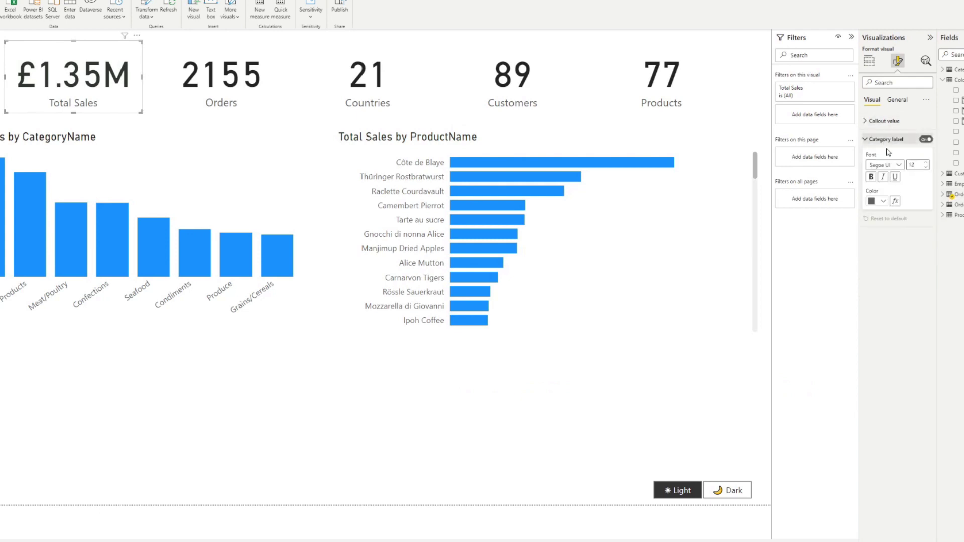
pyautogui.click(894, 201)
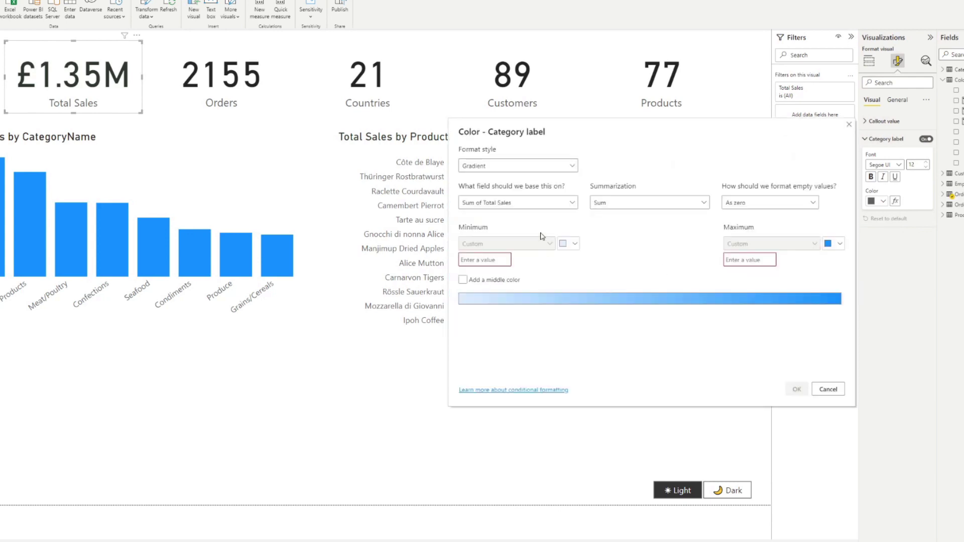
pyautogui.click(536, 169)
pyautogui.click(491, 203)
pyautogui.click(496, 202)
pyautogui.click(471, 245)
pyautogui.click(496, 279)
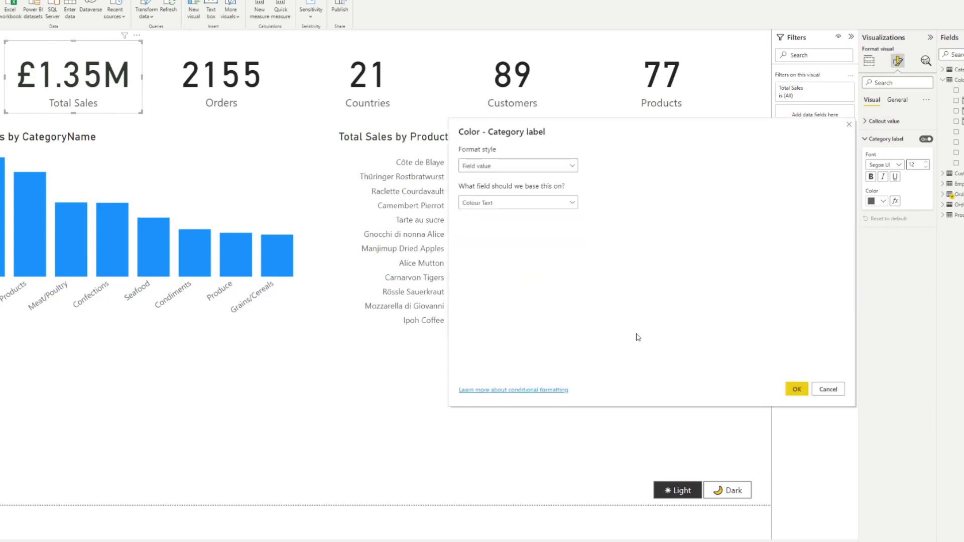
pyautogui.click(797, 389)
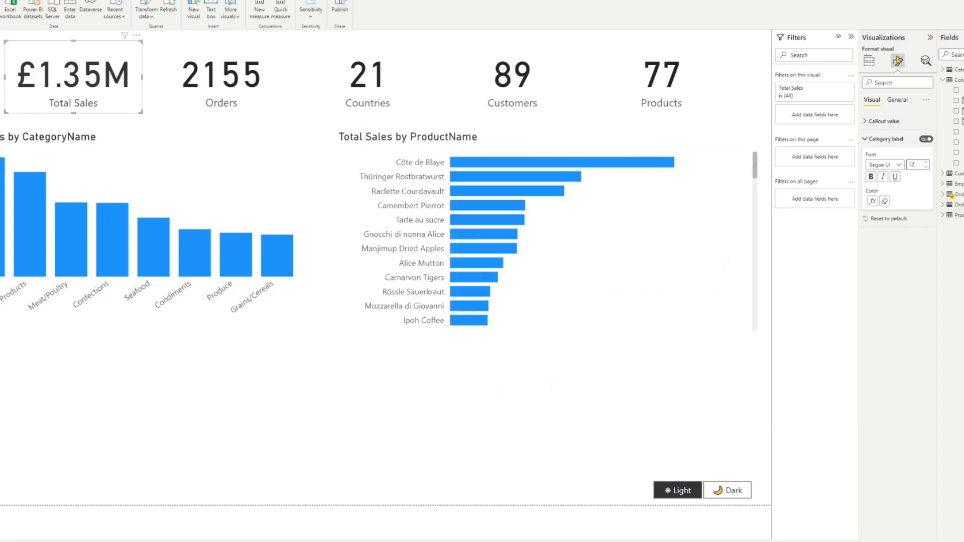
# Toggle the slicer between Dark and Light twice to test the card text colours
pyautogui.click(686, 455)
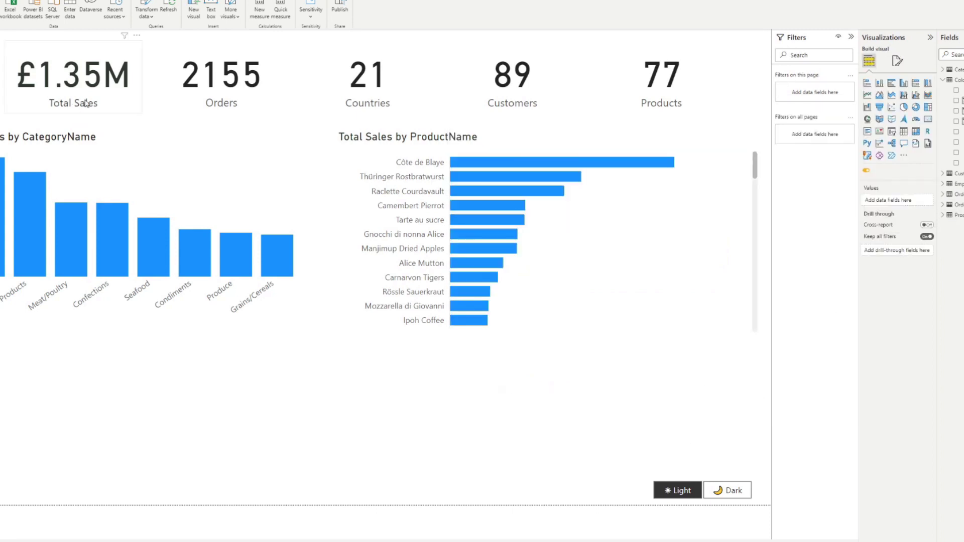
pyautogui.click(719, 490)
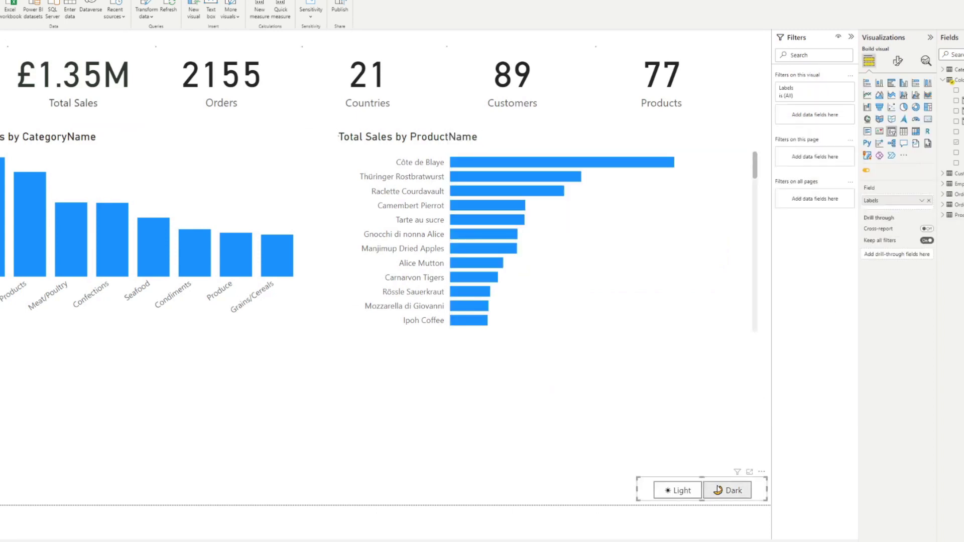
pyautogui.click(678, 491)
pyautogui.click(723, 490)
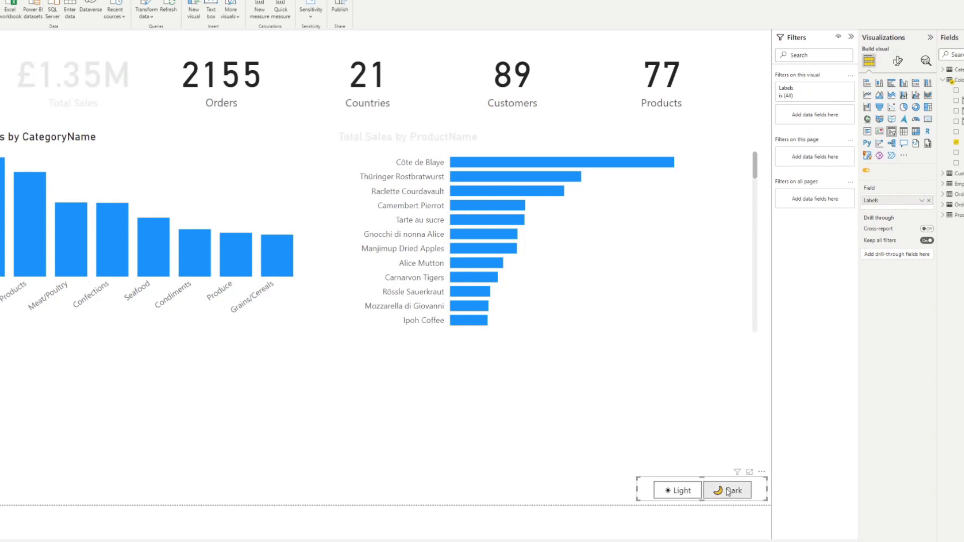
pyautogui.click(693, 494)
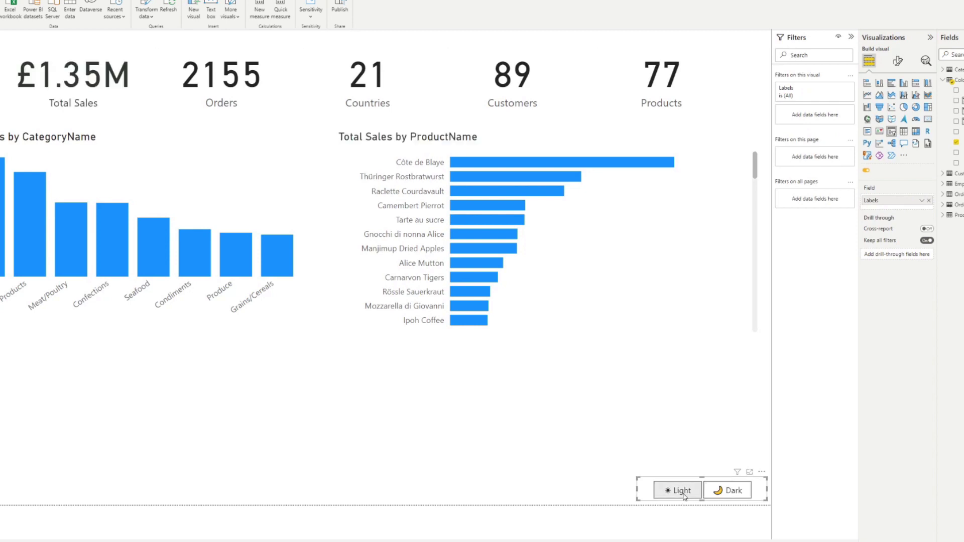
# Switch off the Total Sales card's background under General > Effects
pyautogui.click(120, 76)
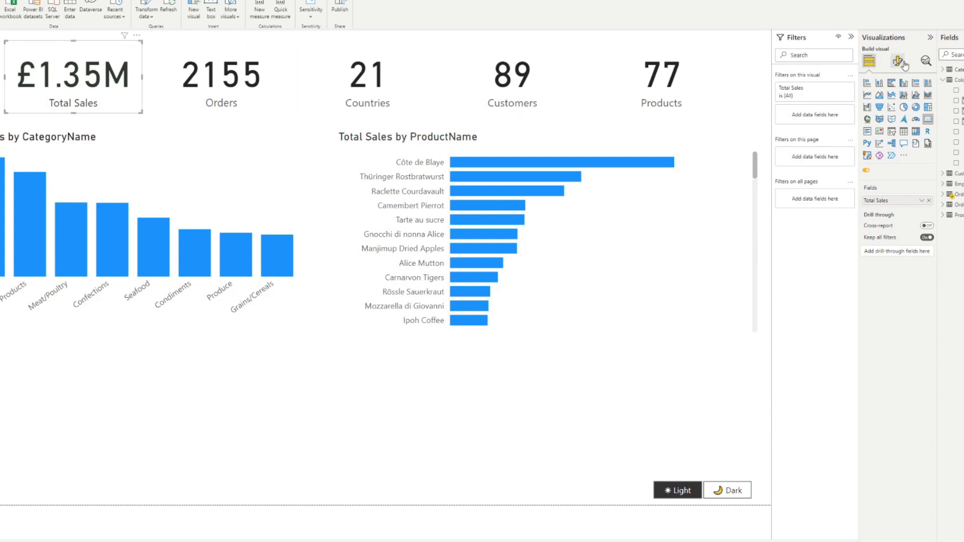
pyautogui.click(897, 61)
pyautogui.click(896, 100)
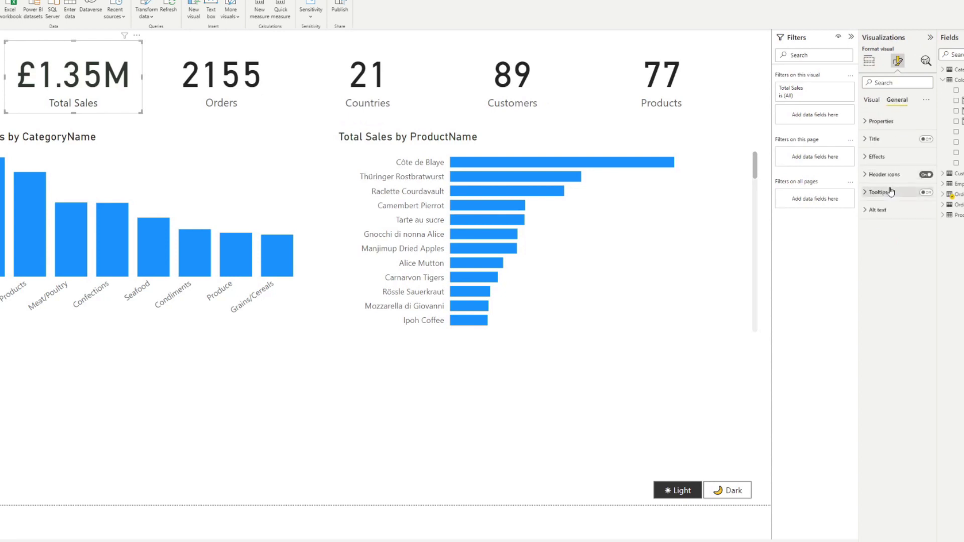
pyautogui.click(876, 156)
pyautogui.click(921, 176)
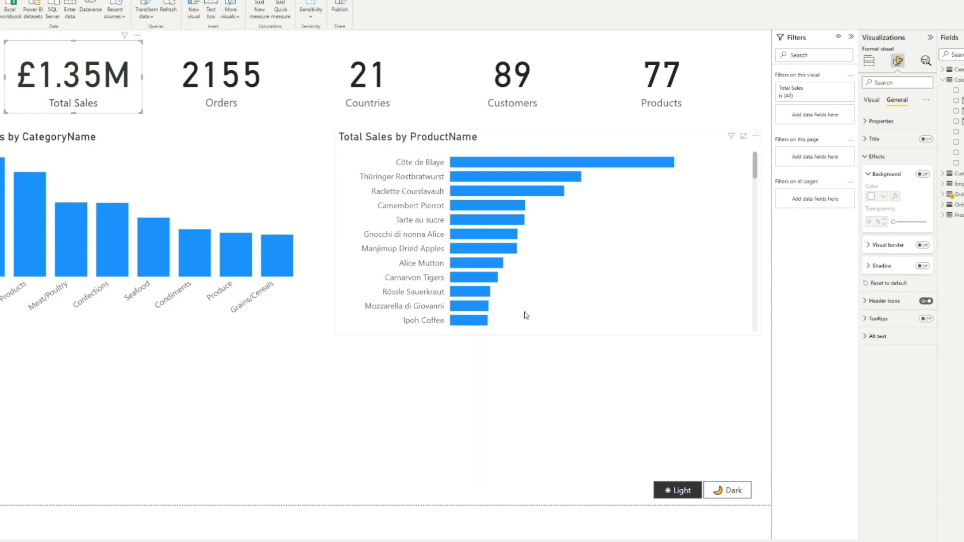
pyautogui.click(301, 315)
pyautogui.click(71, 83)
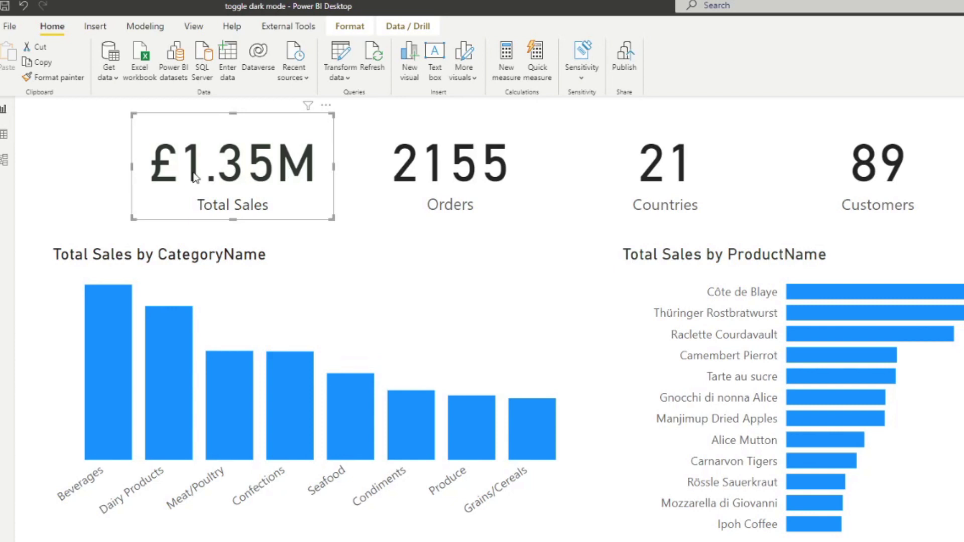
# Format-paint the Total Sales card's styling onto the Orders, Countries and Customers cards
pyautogui.click(62, 79)
pyautogui.click(477, 149)
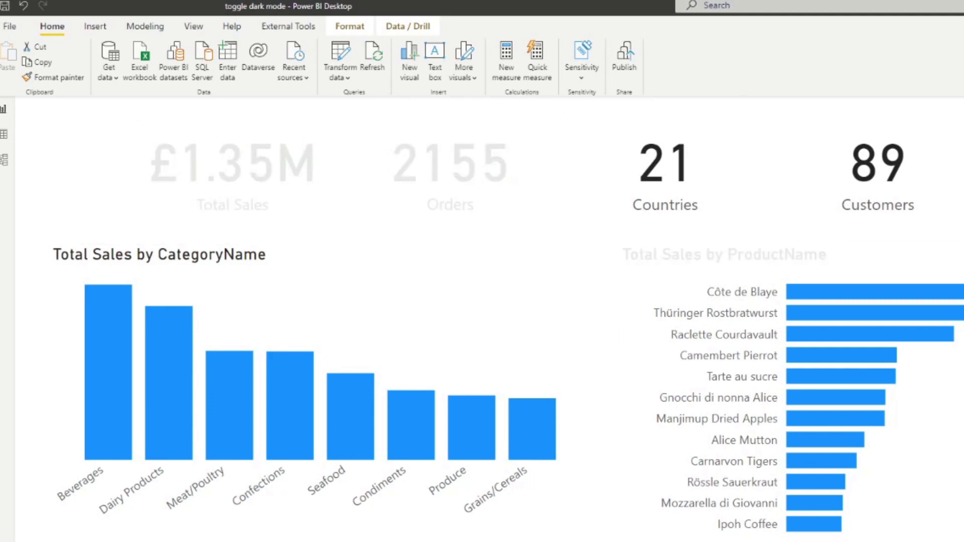
pyautogui.click(499, 173)
pyautogui.click(37, 79)
pyautogui.click(651, 168)
pyautogui.click(53, 77)
pyautogui.click(868, 162)
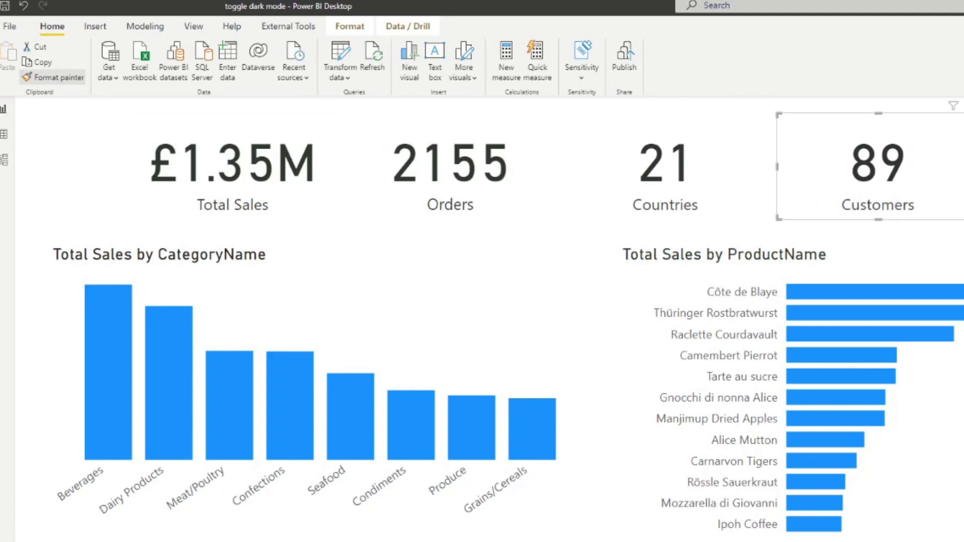
pyautogui.press('Escape')
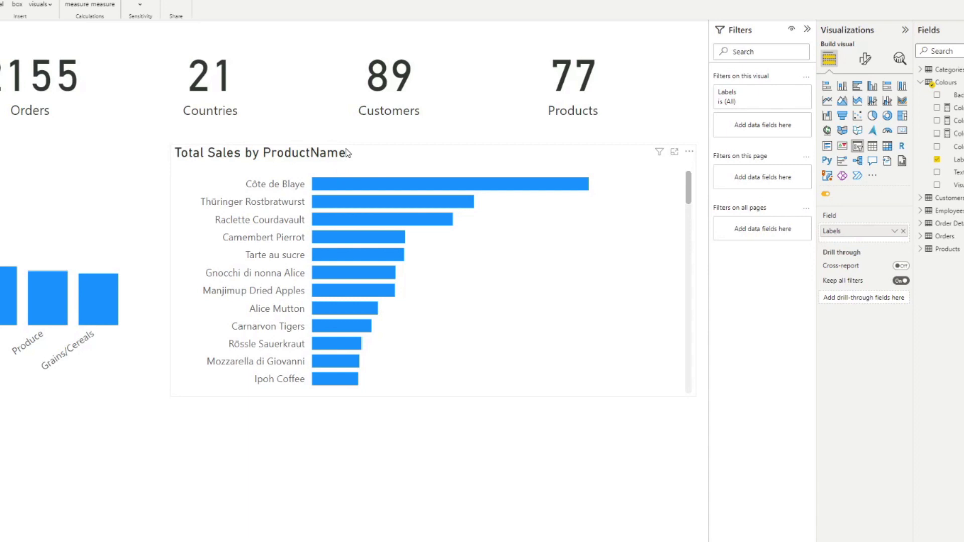
pyautogui.click(346, 152)
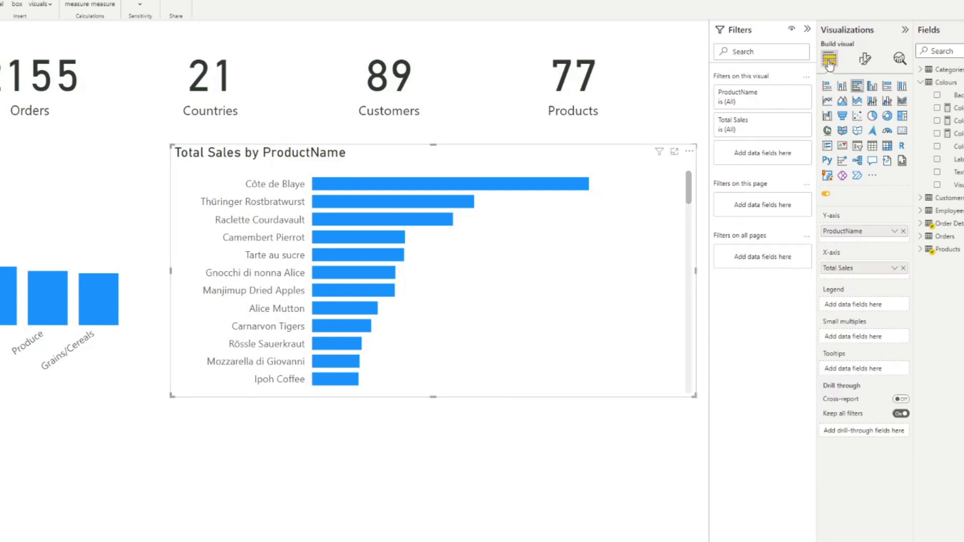
# Set the product chart's Y-axis label colour to Field value from Colour Text
pyautogui.click(864, 59)
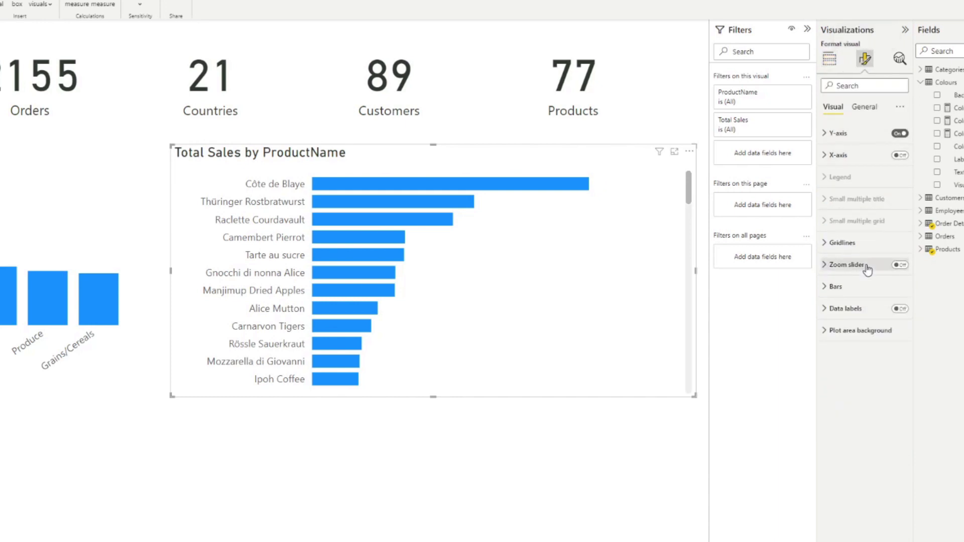
pyautogui.click(851, 133)
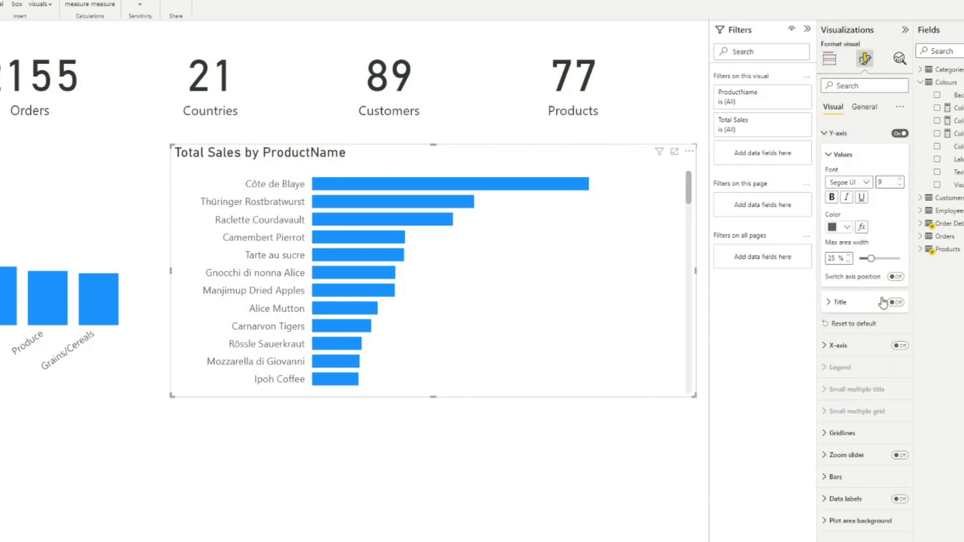
pyautogui.click(861, 228)
pyautogui.click(375, 190)
pyautogui.click(342, 239)
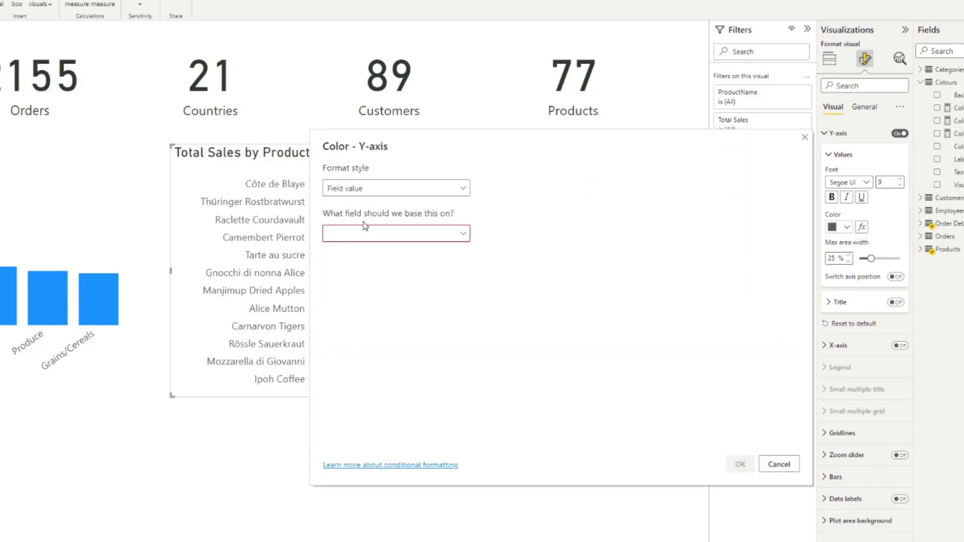
pyautogui.click(354, 235)
pyautogui.click(331, 285)
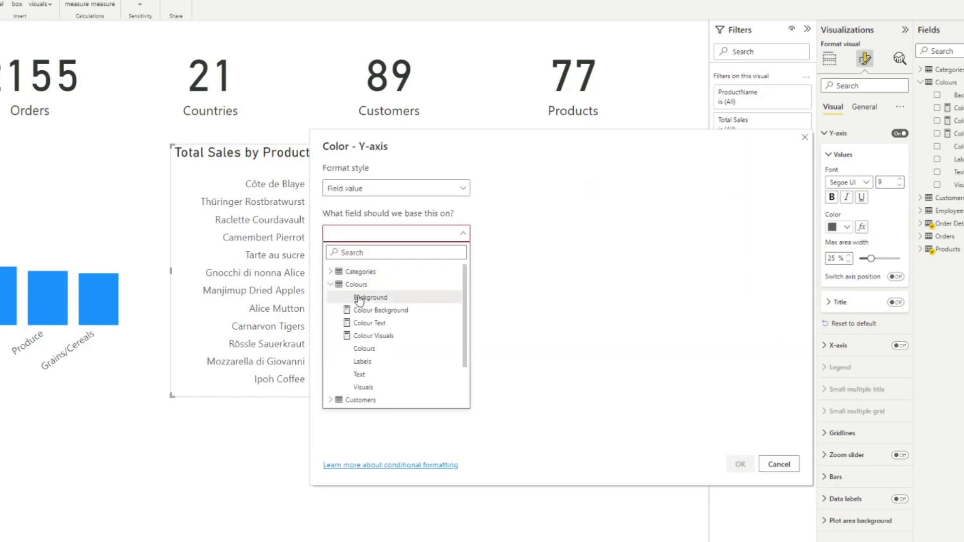
pyautogui.click(382, 336)
pyautogui.click(739, 464)
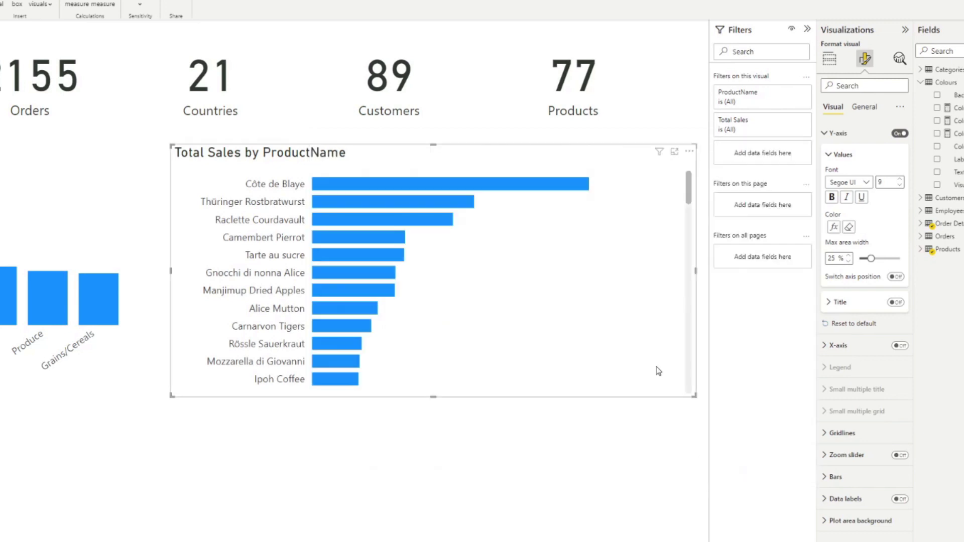
pyautogui.click(830, 133)
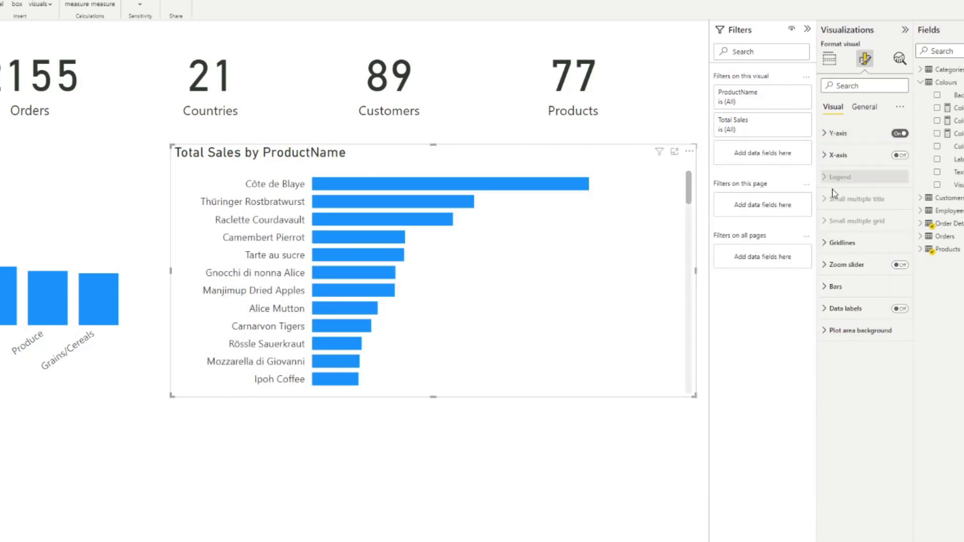
# Set the chart's default bar colour to Field value from Colour Visuals
pyautogui.click(827, 286)
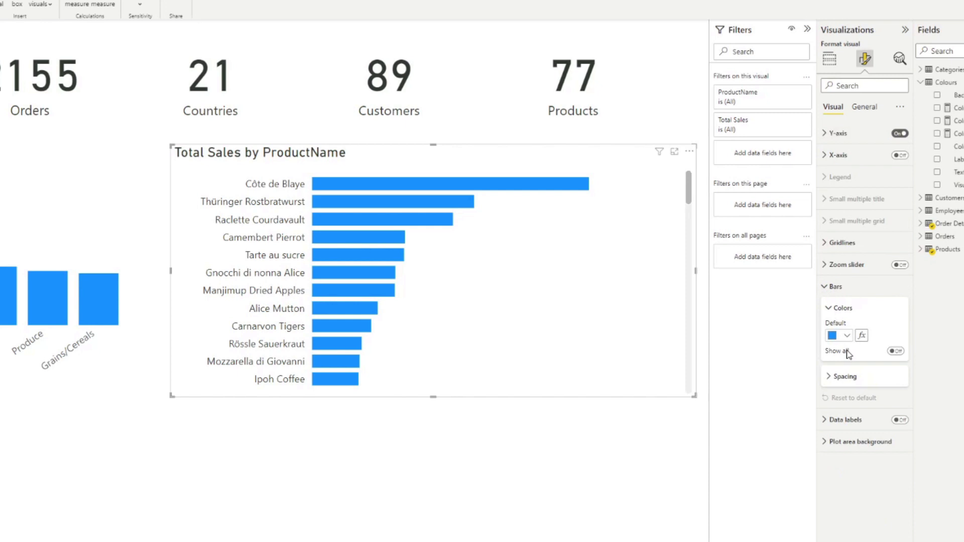
pyautogui.click(862, 335)
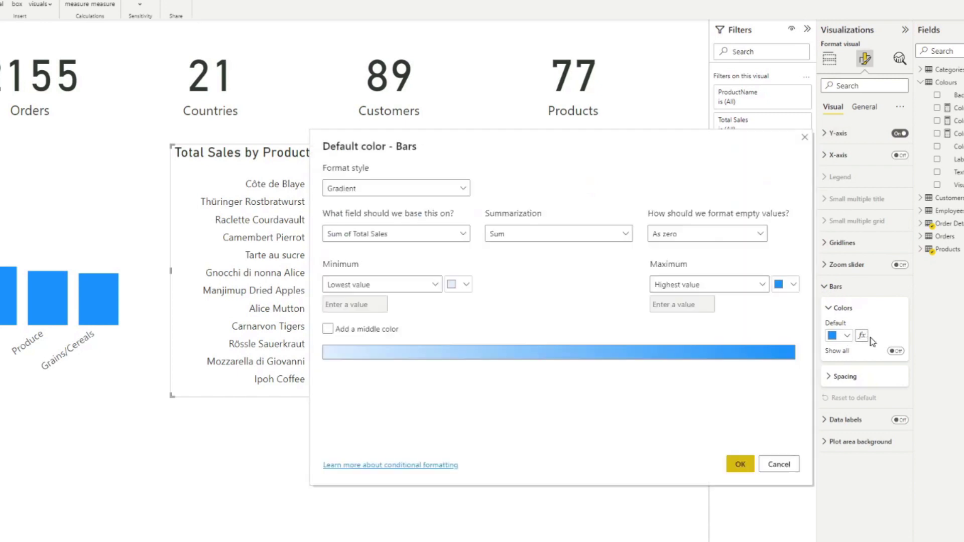
pyautogui.click(402, 188)
pyautogui.click(369, 238)
pyautogui.click(369, 239)
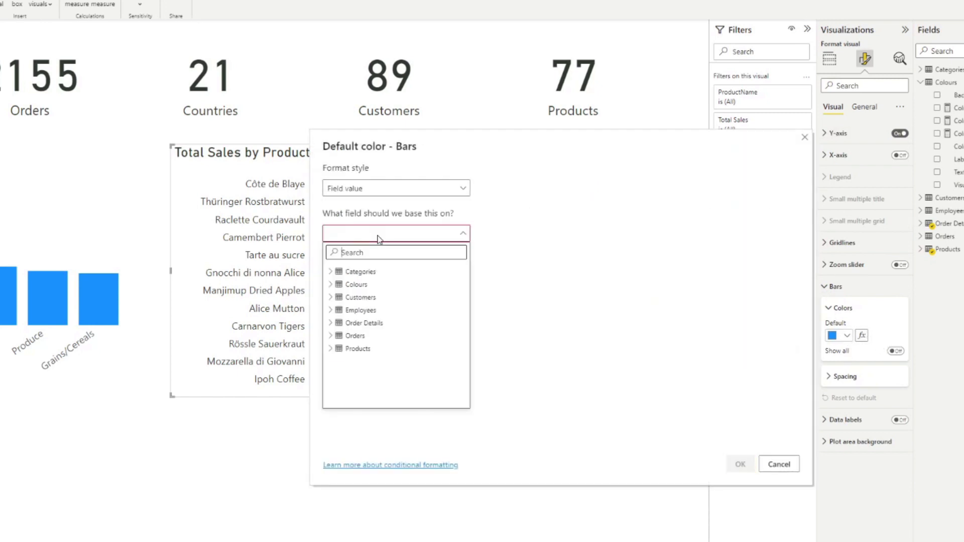
pyautogui.click(331, 284)
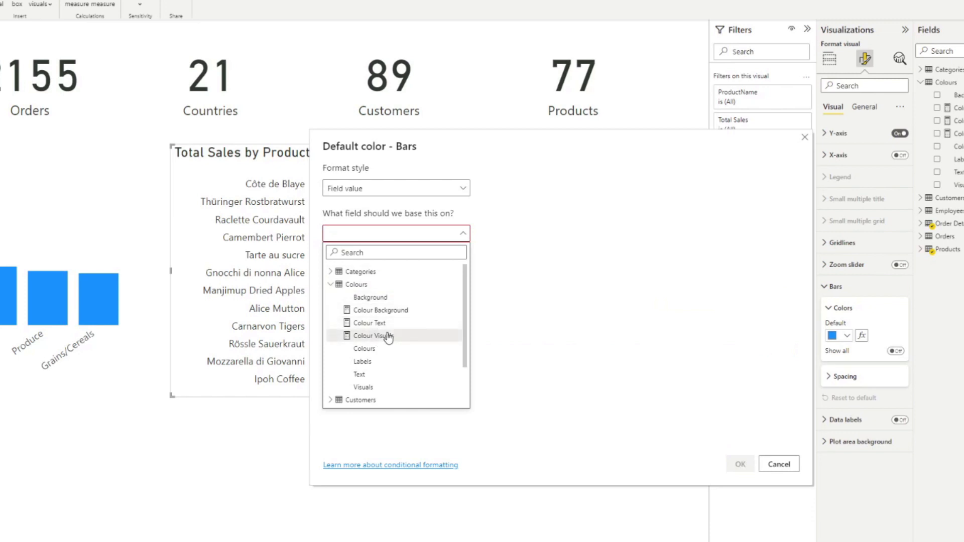
pyautogui.click(382, 335)
pyautogui.click(734, 462)
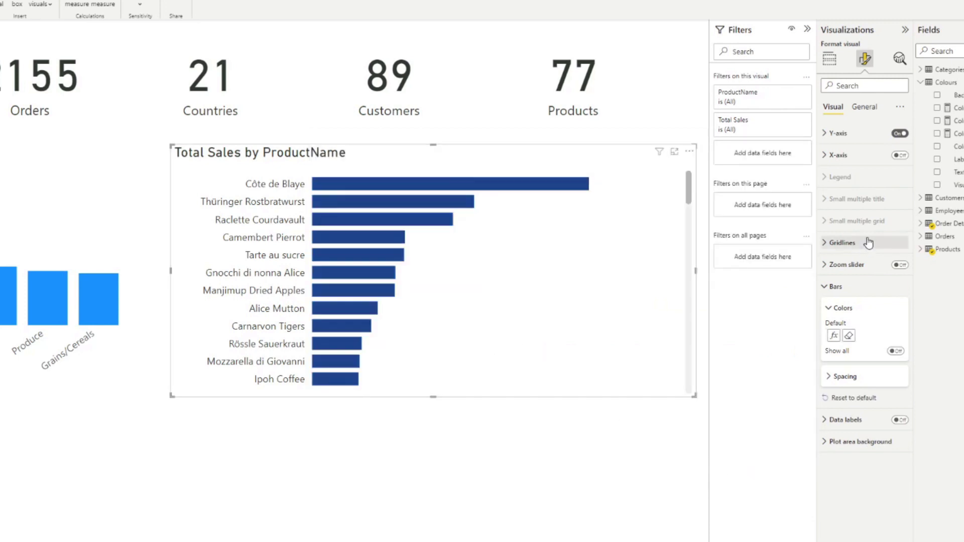
# Switch off the product chart's background under General > Effects
pyautogui.click(864, 107)
pyautogui.click(854, 174)
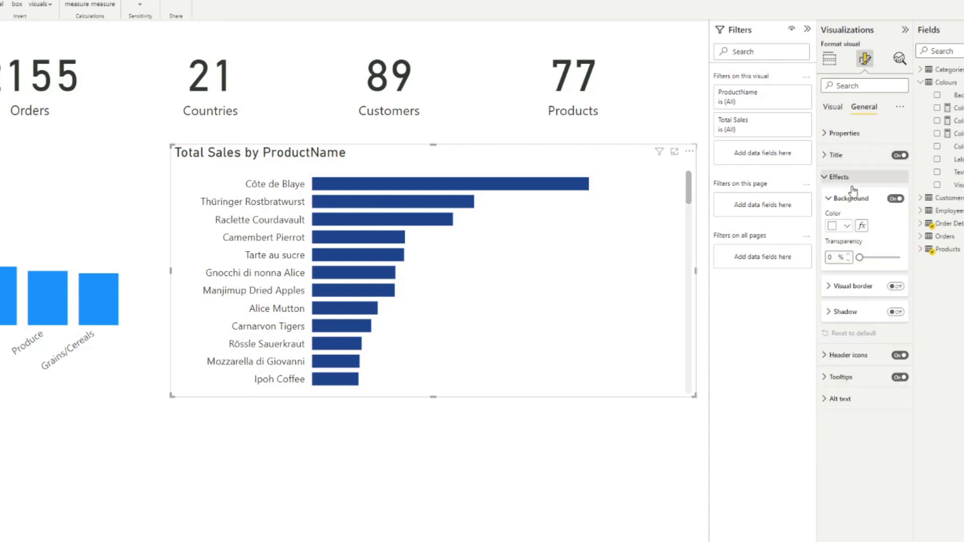
pyautogui.click(895, 199)
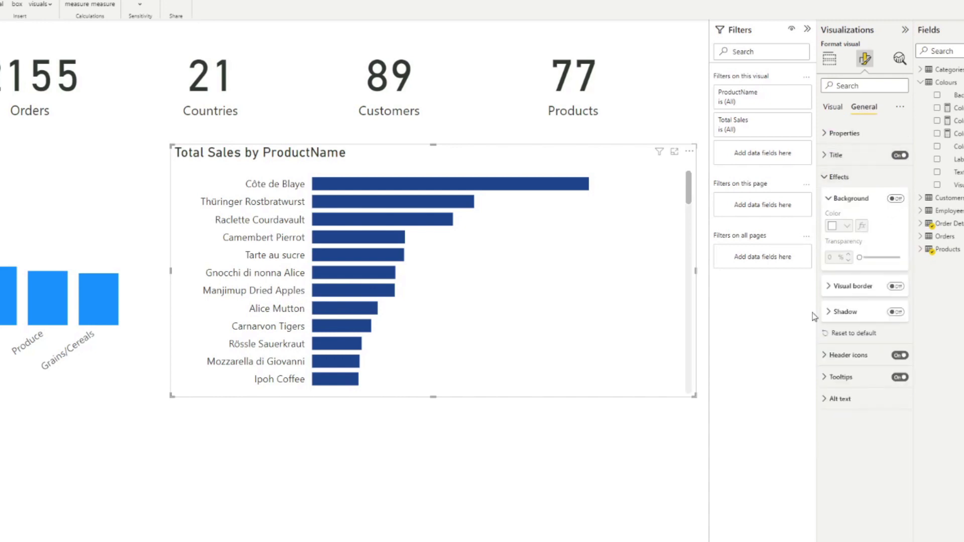
# Copy the ProductName chart's formatting onto the CategoryName chart with Format painter
pyautogui.click(603, 435)
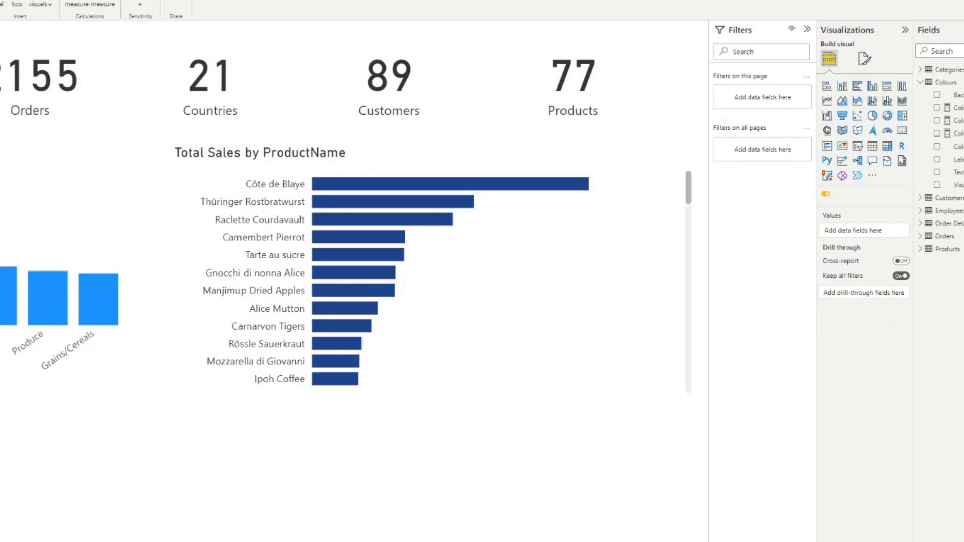
pyautogui.click(937, 159)
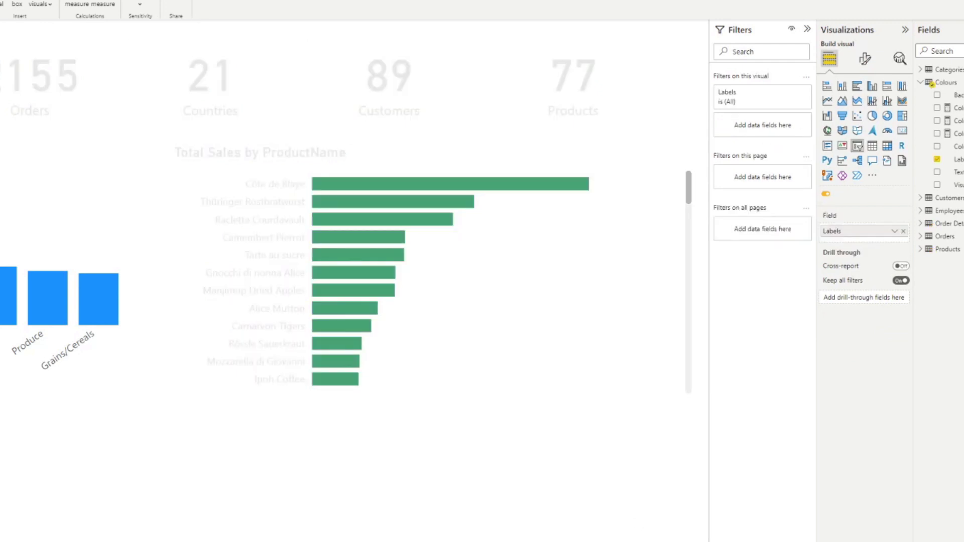
pyautogui.click(351, 154)
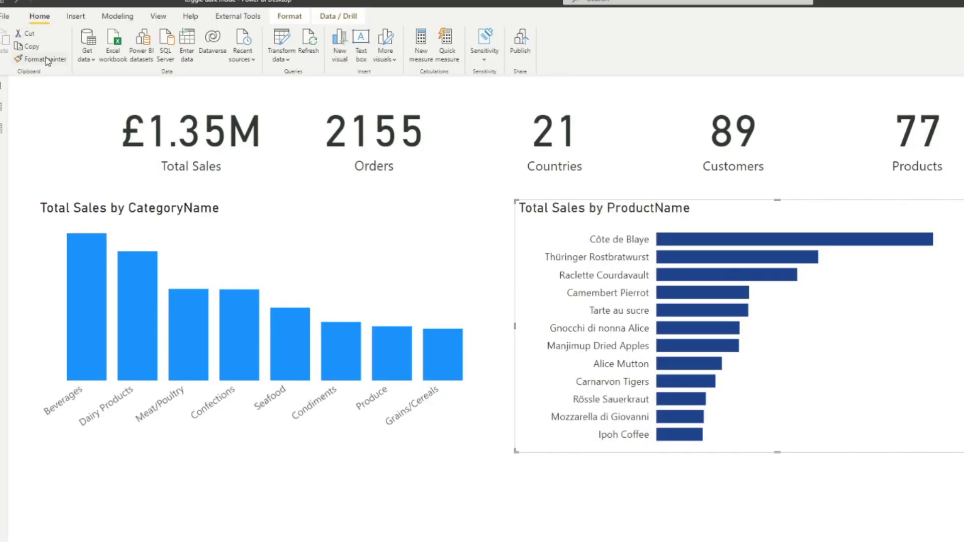
pyautogui.click(46, 59)
pyautogui.click(219, 211)
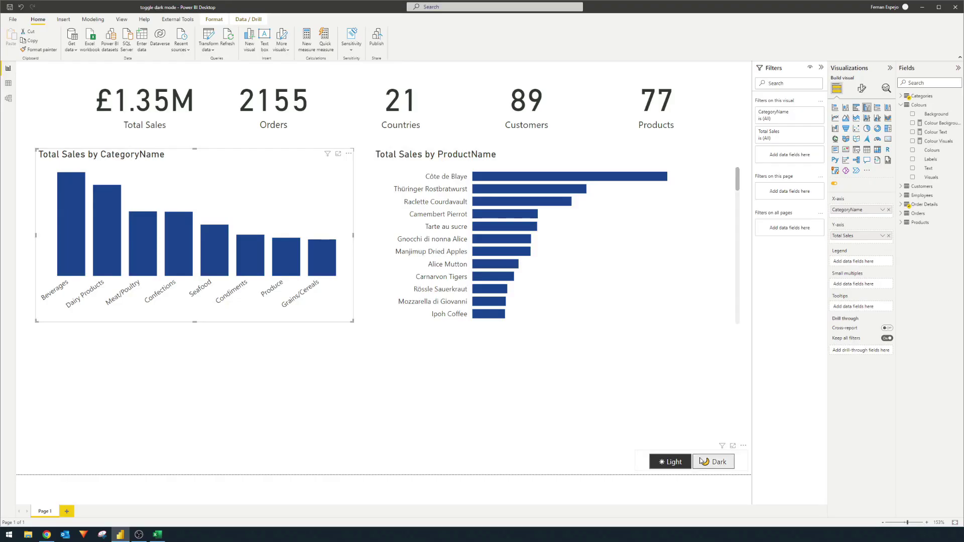
# Toggle the slicer Dark and Light twice, checking the bars turn green then dark blue
pyautogui.click(710, 463)
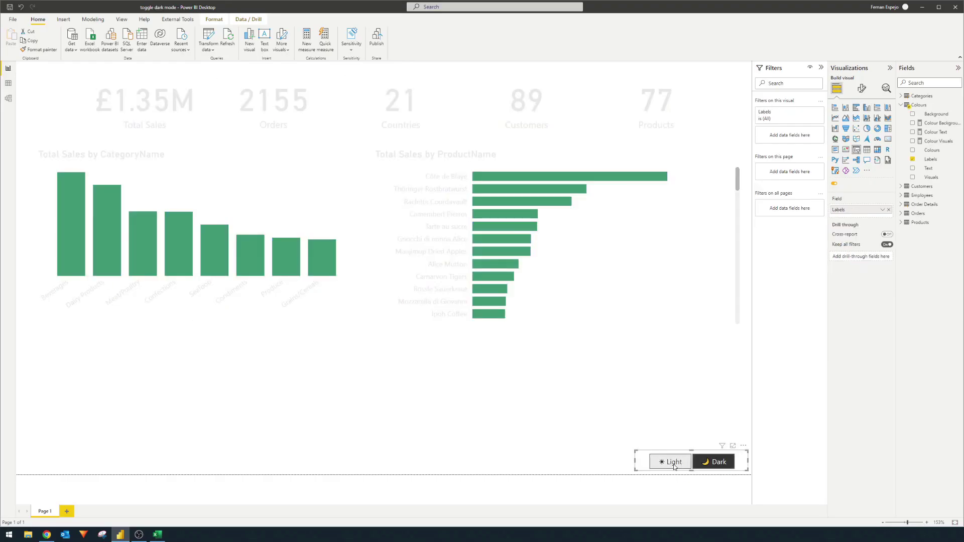
pyautogui.click(673, 463)
pyautogui.click(720, 466)
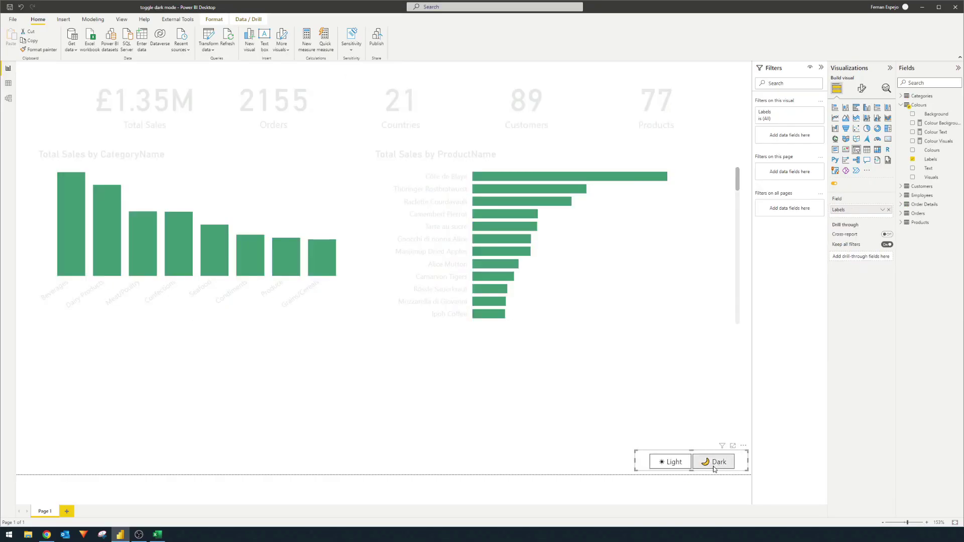
pyautogui.click(675, 463)
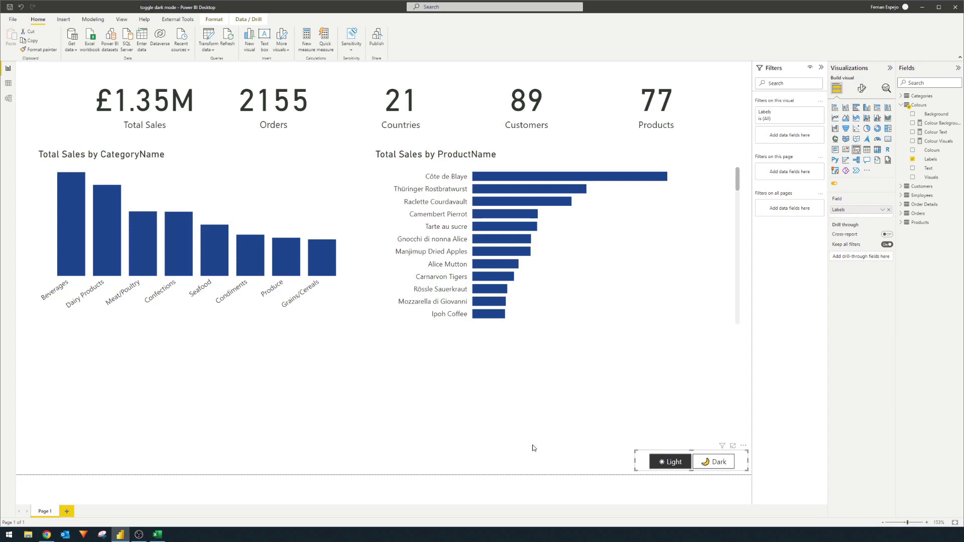
# Show the report page's format options with the Canvas background section expanded
pyautogui.click(504, 438)
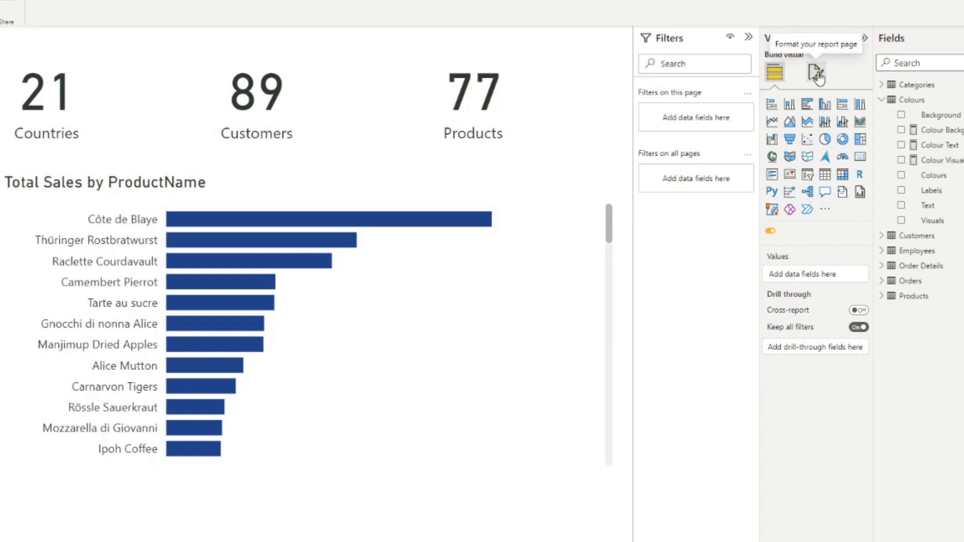
pyautogui.click(816, 74)
pyautogui.click(814, 189)
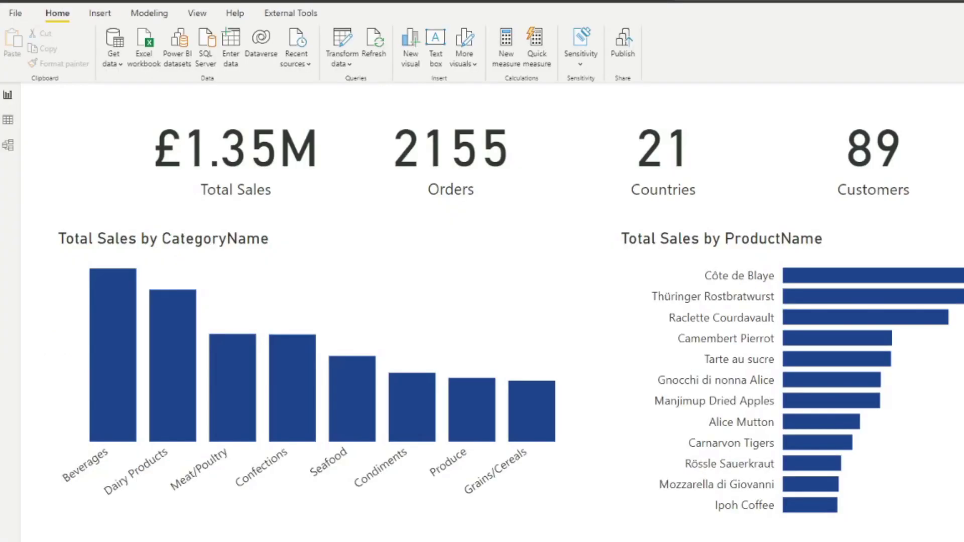
# Insert a rectangle shape, move it to the top-left and stretch it over the whole page
pyautogui.click(101, 19)
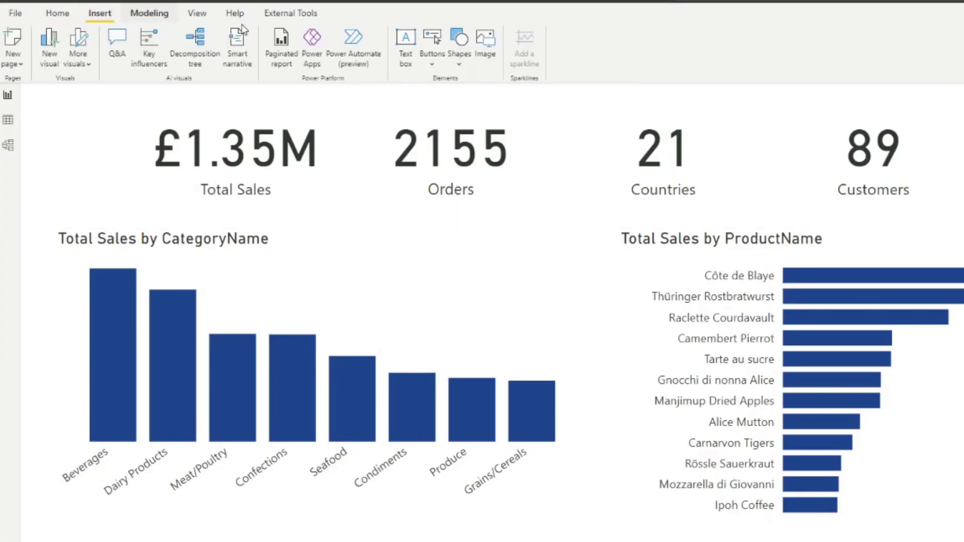
pyautogui.click(459, 47)
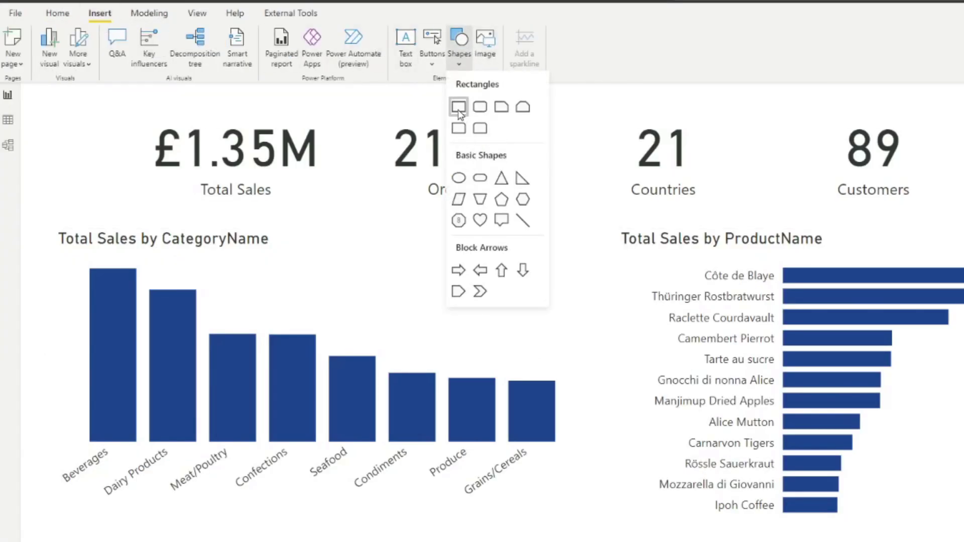
pyautogui.click(459, 107)
pyautogui.moveTo(297, 527); pyautogui.dragTo(264, 91)
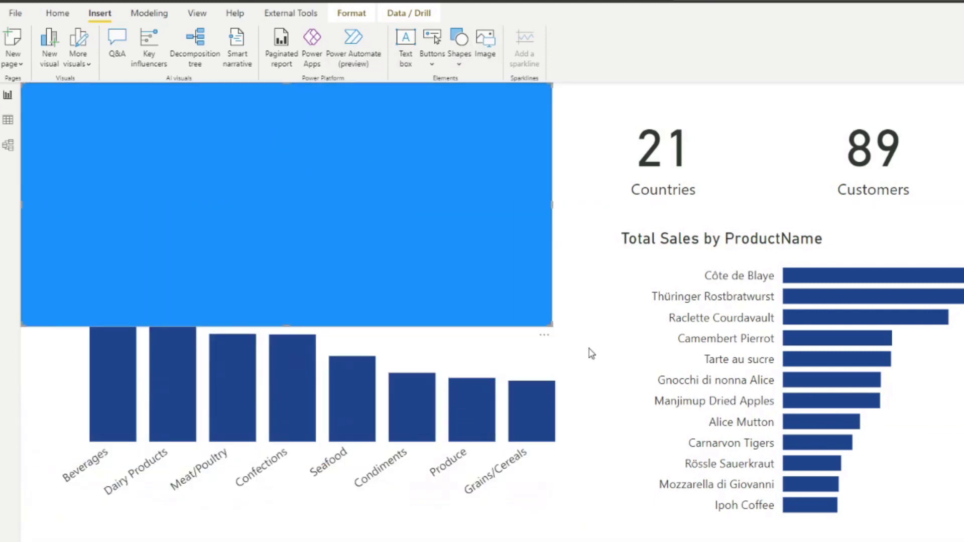
pyautogui.moveTo(552, 326); pyautogui.dragTo(963, 541)
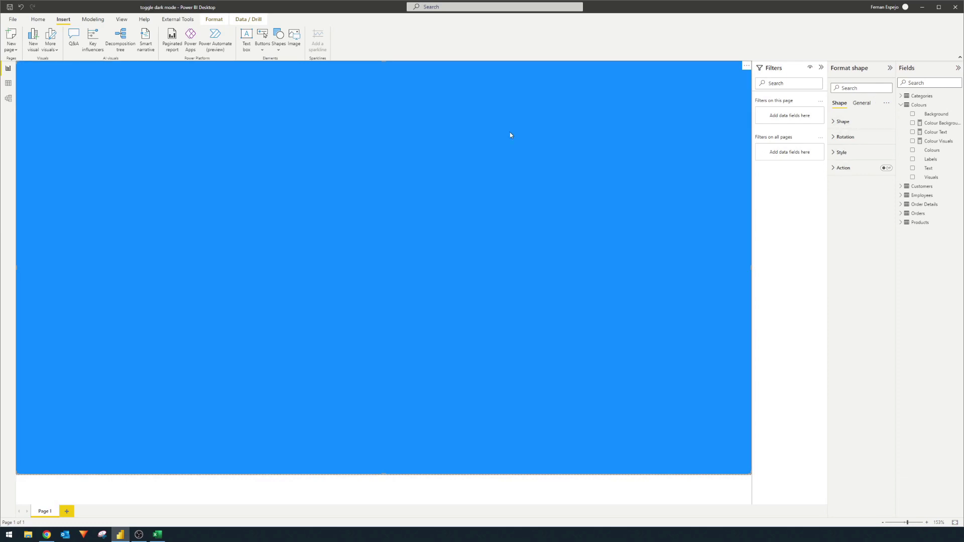
# Expand the rectangle's Style settings in the Format shape pane and show the View ribbon
pyautogui.click(843, 121)
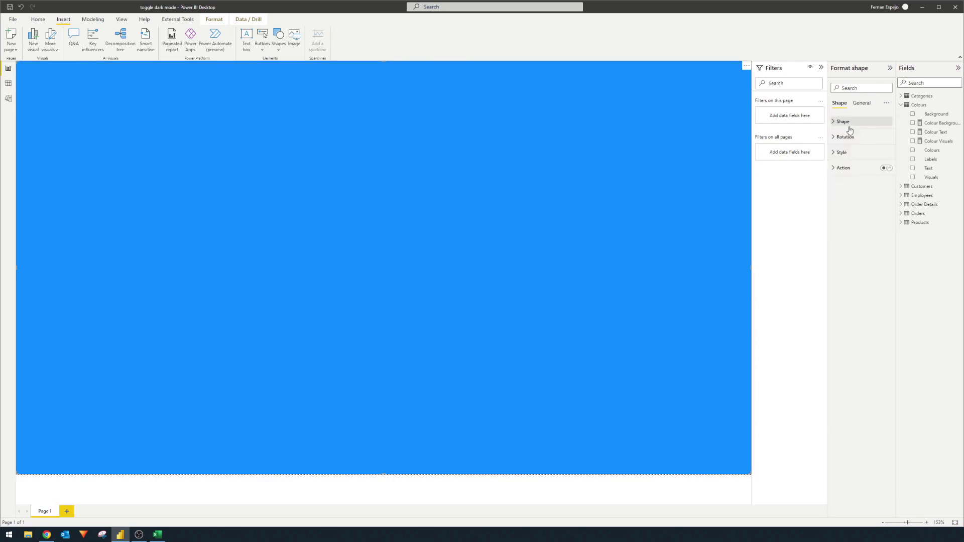
pyautogui.click(849, 124)
pyautogui.click(843, 152)
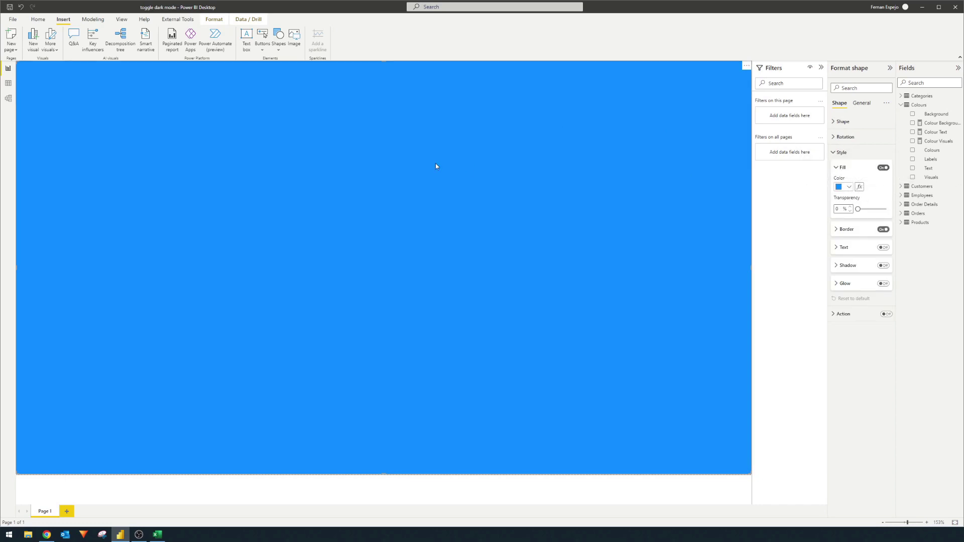
pyautogui.click(116, 23)
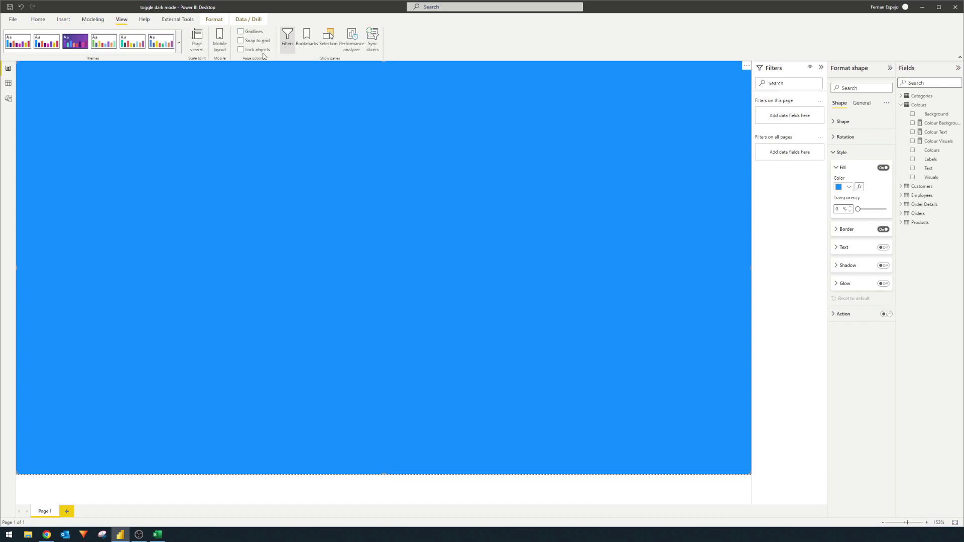
# In the Selection pane, move the Shape layer to the bottom so it sits behind all visuals
pyautogui.click(328, 38)
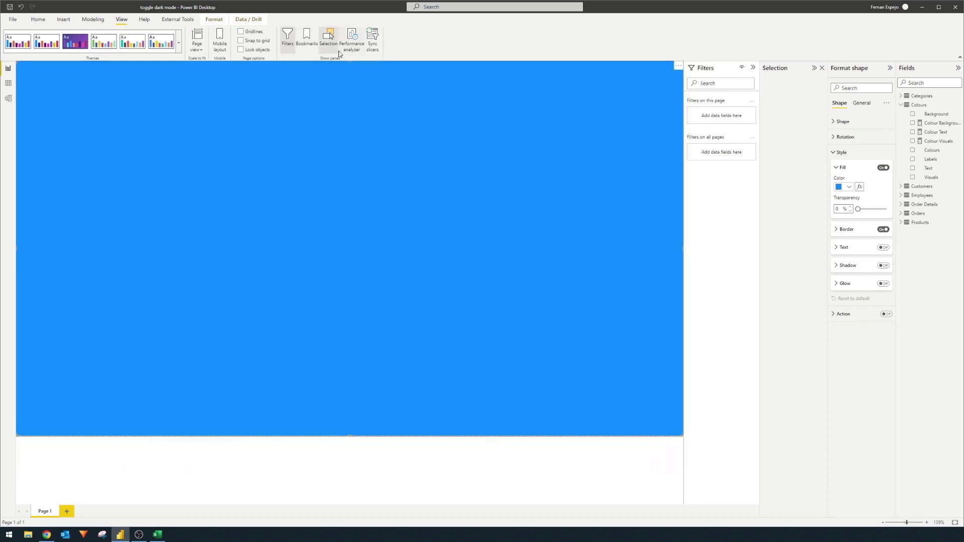
pyautogui.moveTo(769, 106); pyautogui.dragTo(782, 187)
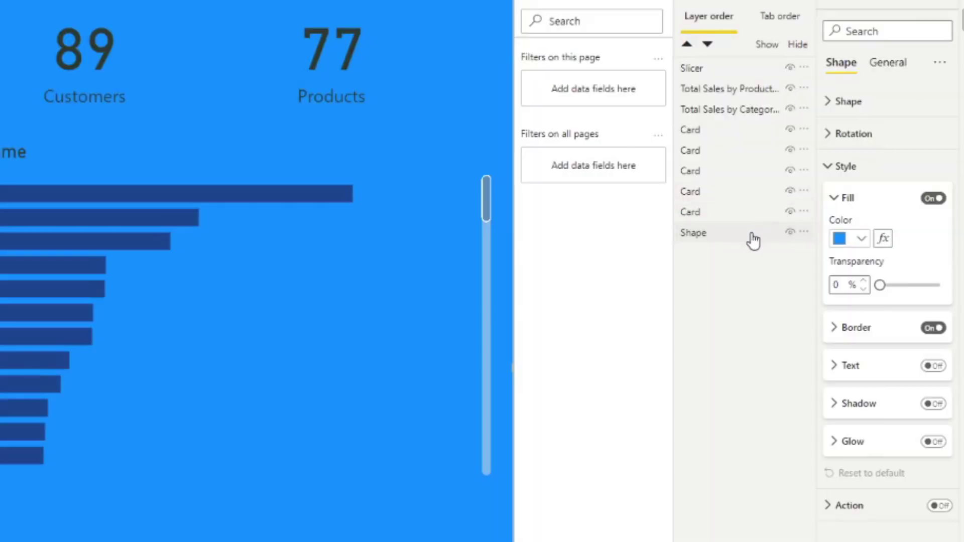
pyautogui.click(736, 234)
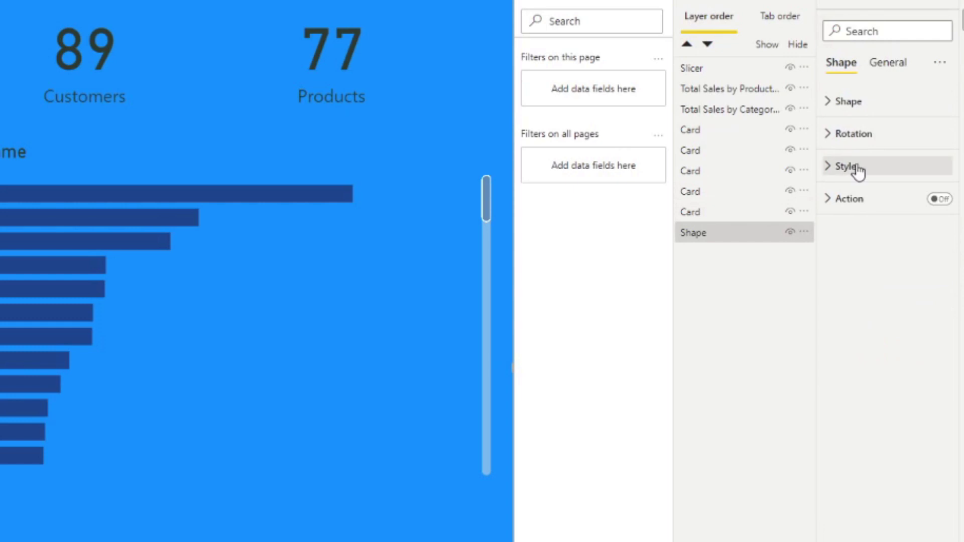
# Set the rectangle's fill colour by field value from the Colours table's Colour Background measure
pyautogui.click(853, 168)
pyautogui.click(883, 238)
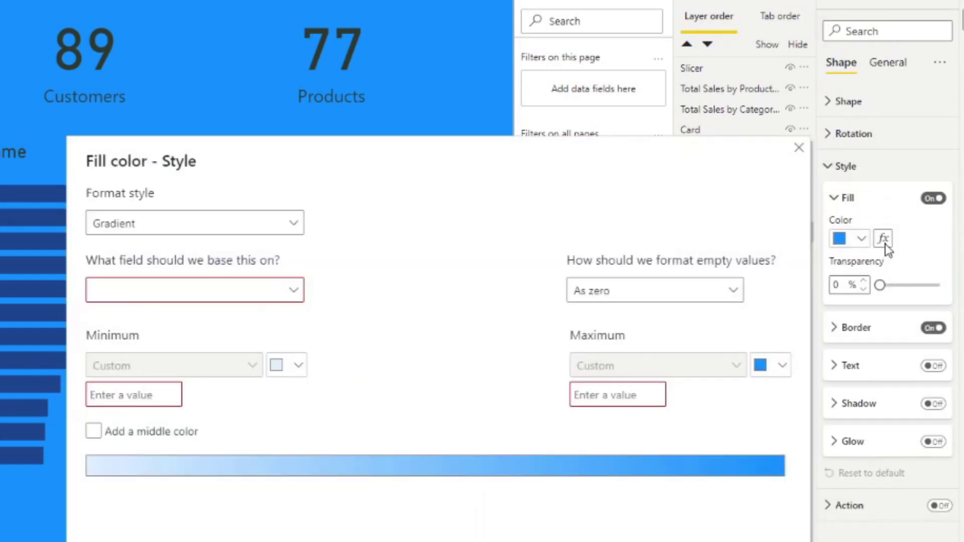
pyautogui.click(219, 222)
pyautogui.click(135, 302)
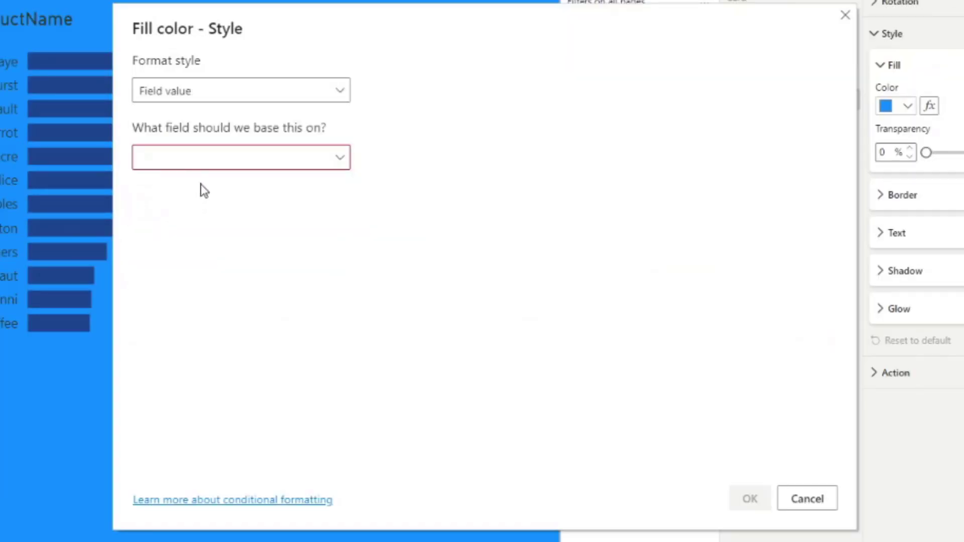
pyautogui.click(208, 167)
pyautogui.click(144, 232)
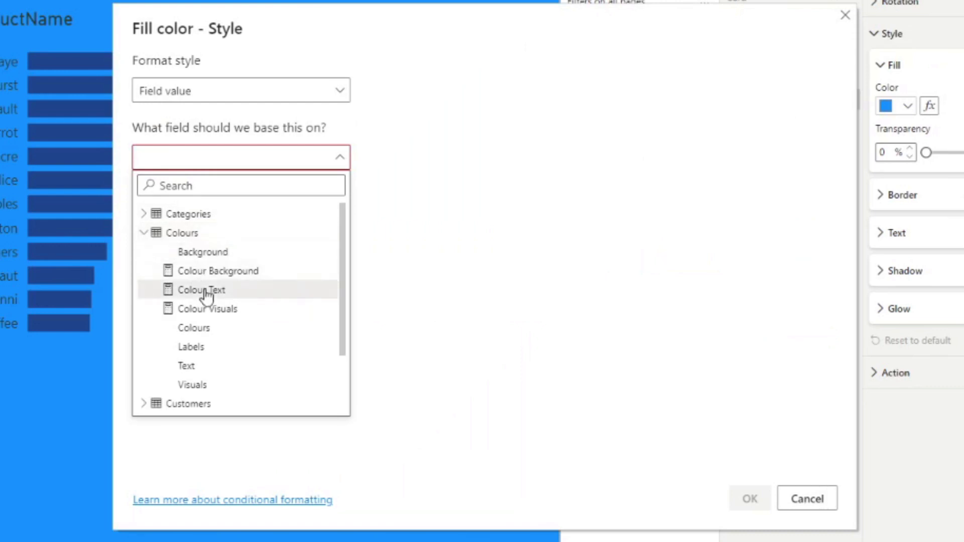
pyautogui.click(216, 273)
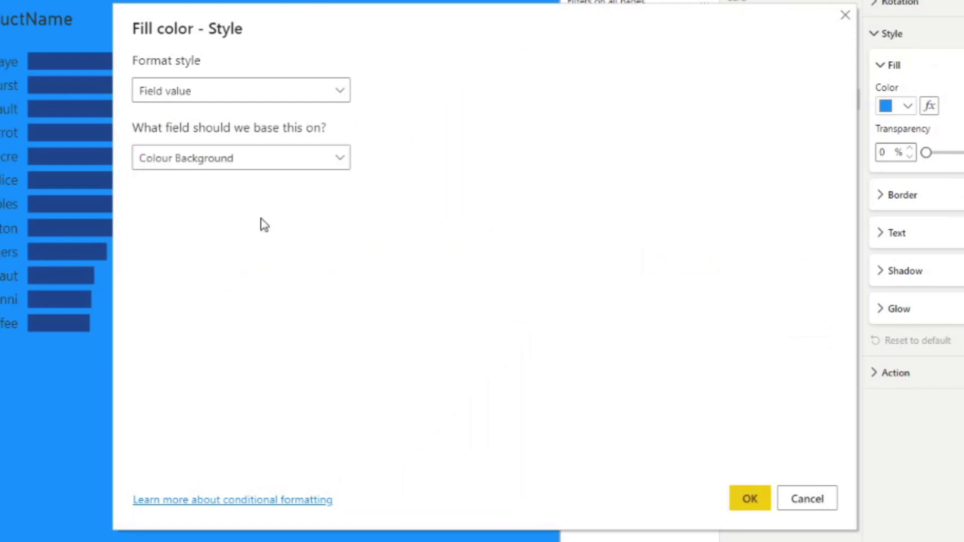
pyautogui.click(750, 499)
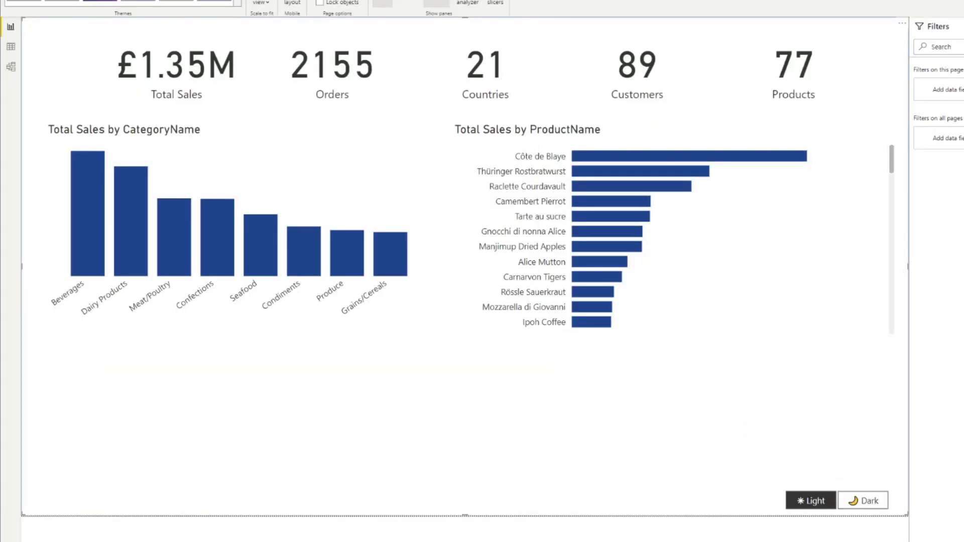
# Test the Light/Dark slicer by switching the report to Dark, then back to Light
pyautogui.click(775, 501)
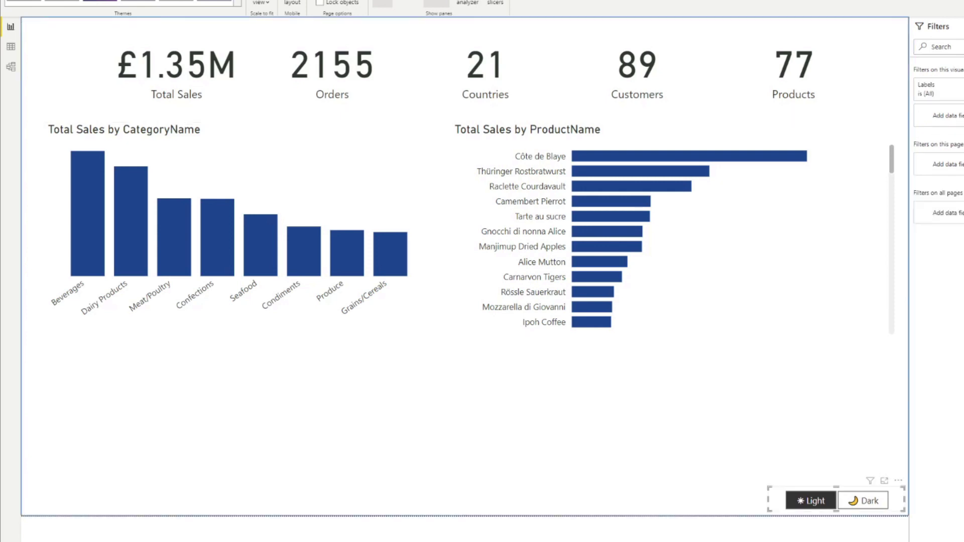
pyautogui.click(869, 507)
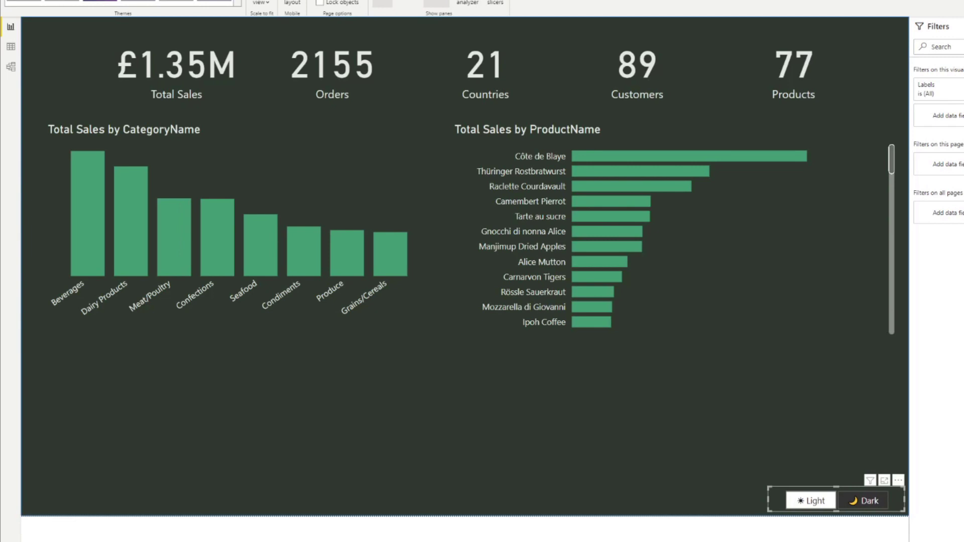
pyautogui.click(818, 506)
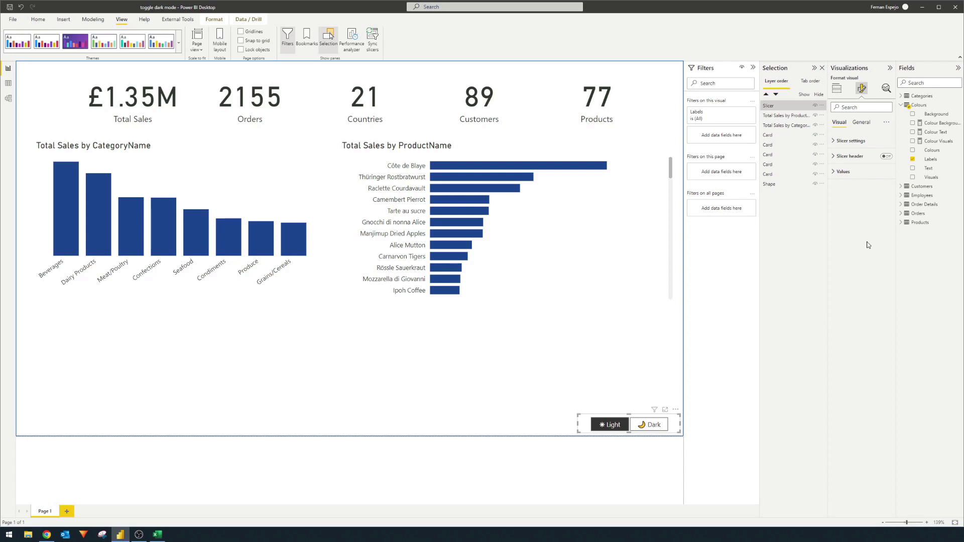
pyautogui.click(8, 84)
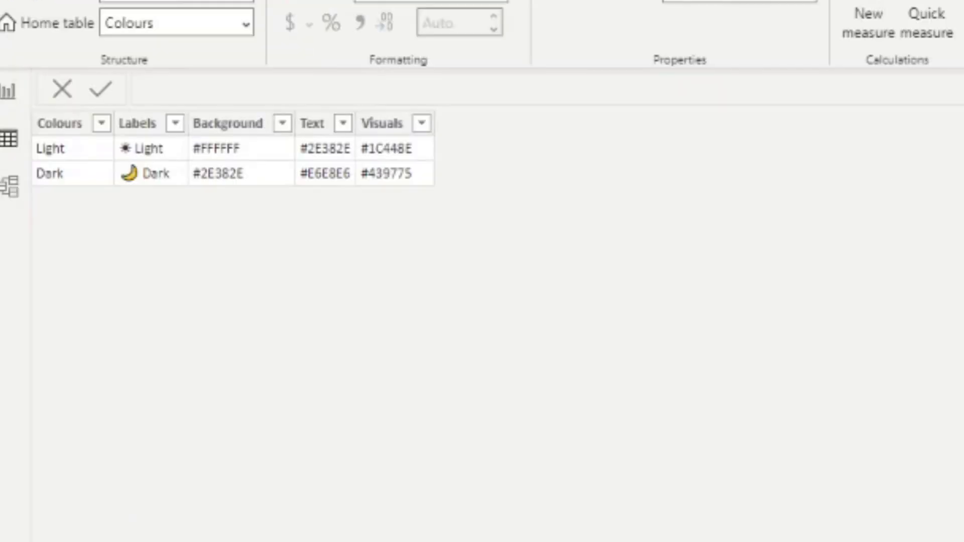